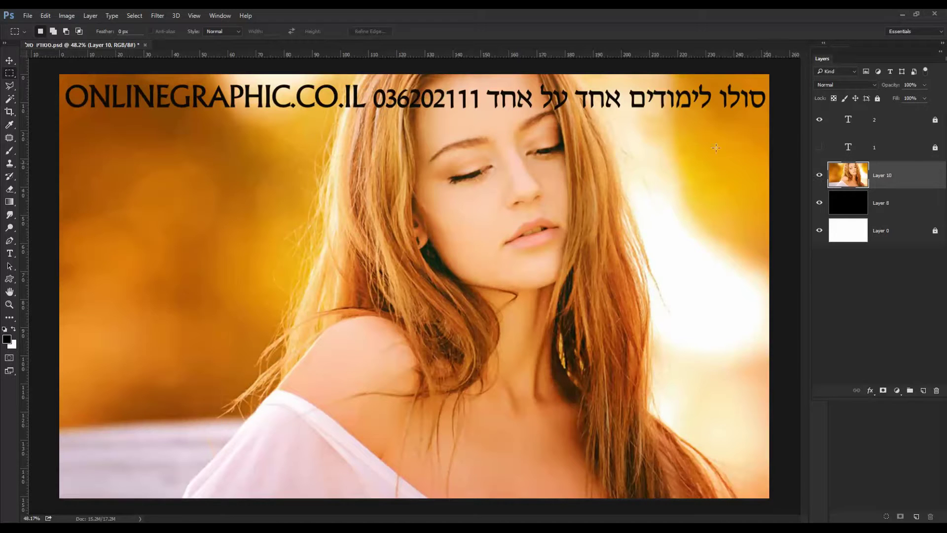
- Toggle Layer 10 off and on to check the black layer beneath, and hide text layer 2
click(819, 176)
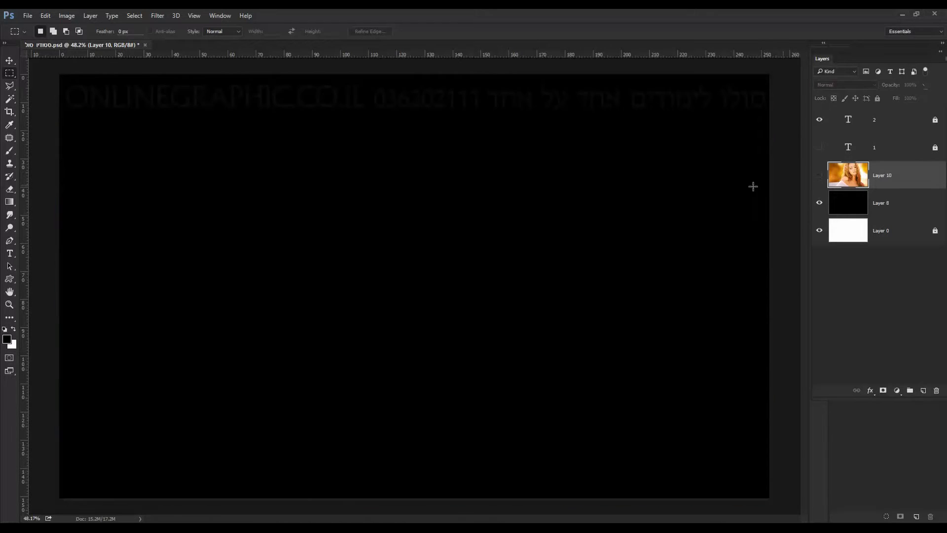
click(819, 176)
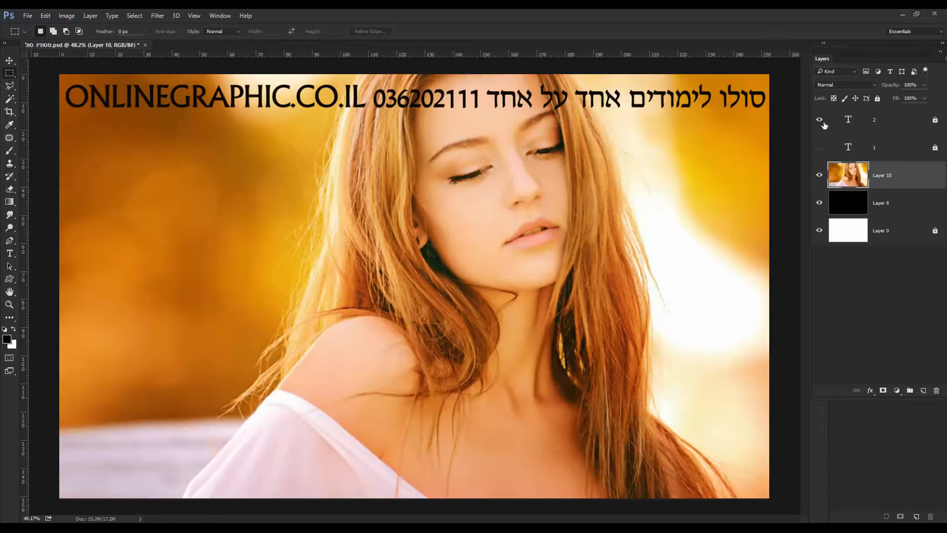
click(819, 120)
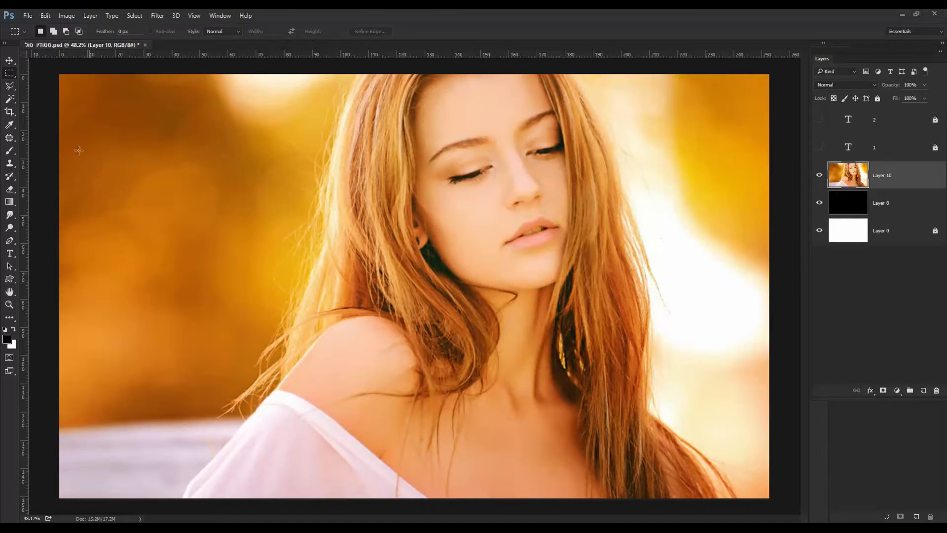
- Add a guide to bring the hidden guides back into view, and clear all guides from the document
click(9, 61)
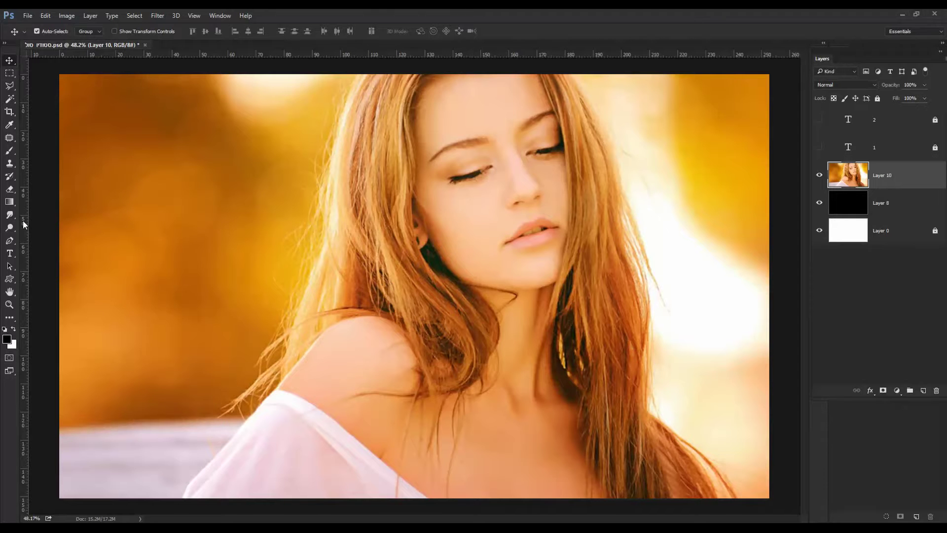
drag(23, 225, 195, 246)
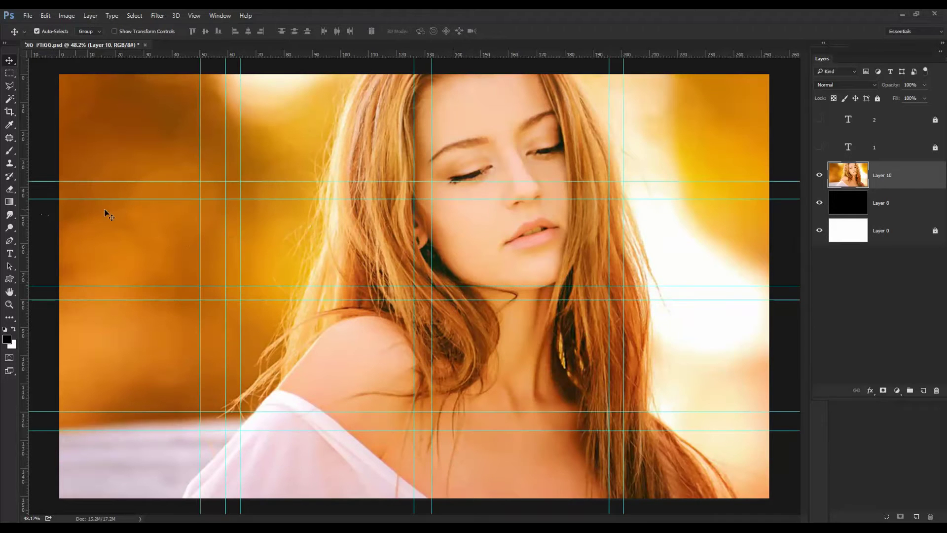
click(193, 16)
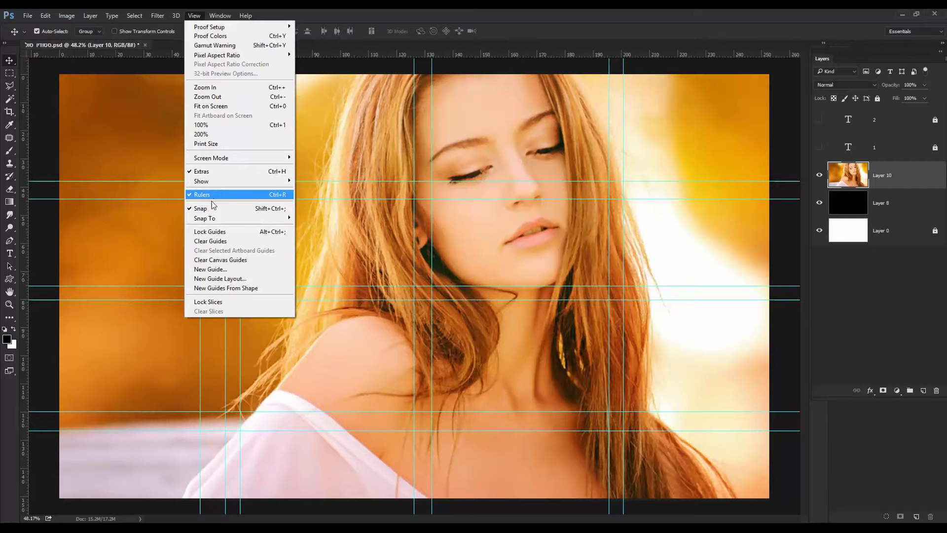
click(212, 242)
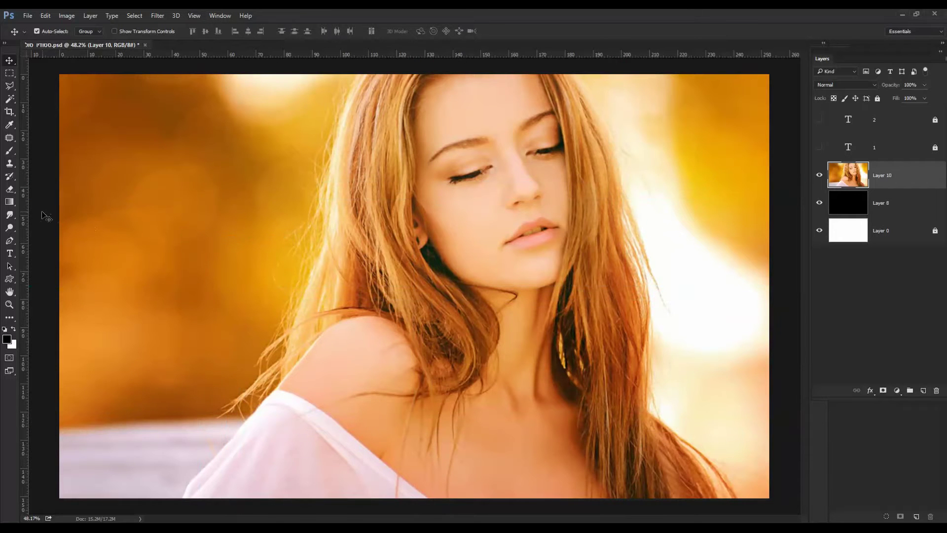
- Place three vertical guides across the photo at about 58, 126 and 192 on the horizontal ruler
drag(25, 213, 196, 232)
drag(25, 231, 587, 269)
drag(27, 232, 396, 261)
drag(197, 239, 216, 238)
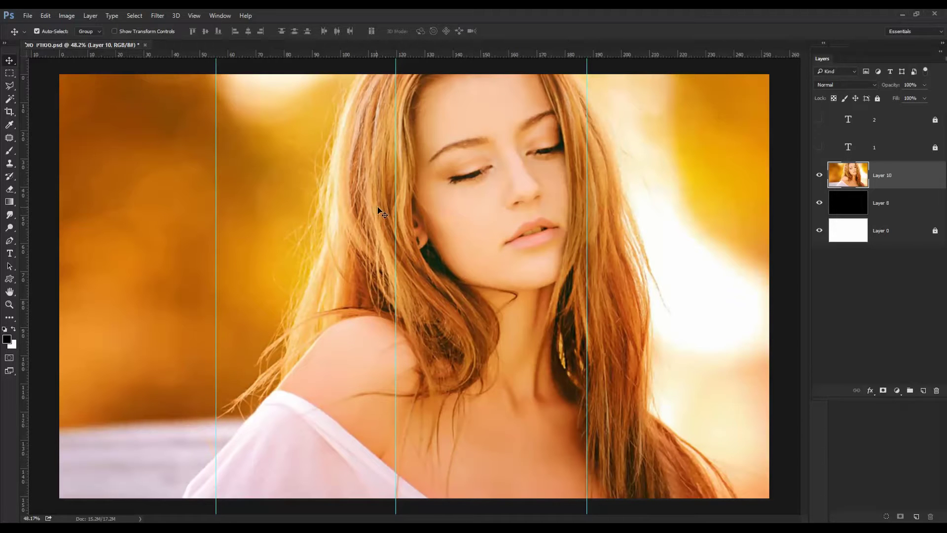
drag(396, 208, 414, 209)
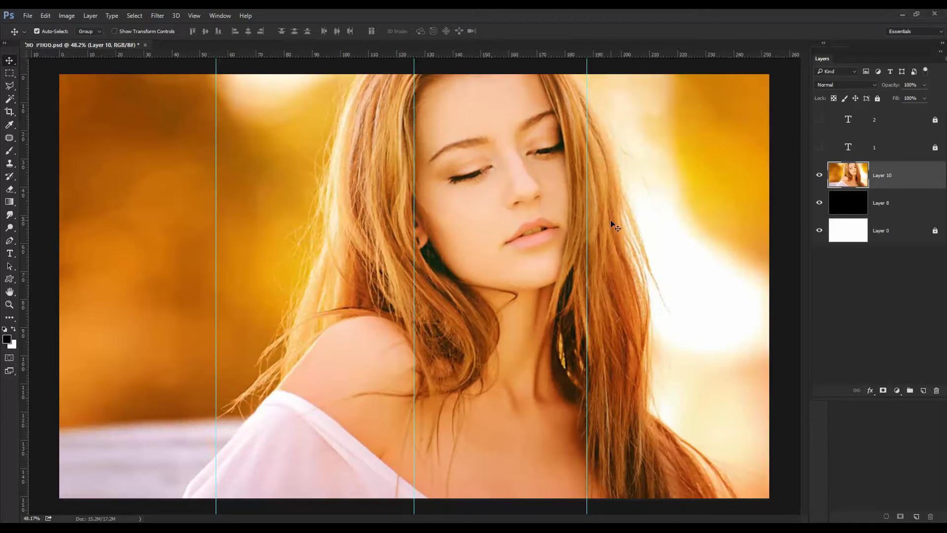
drag(588, 216, 602, 204)
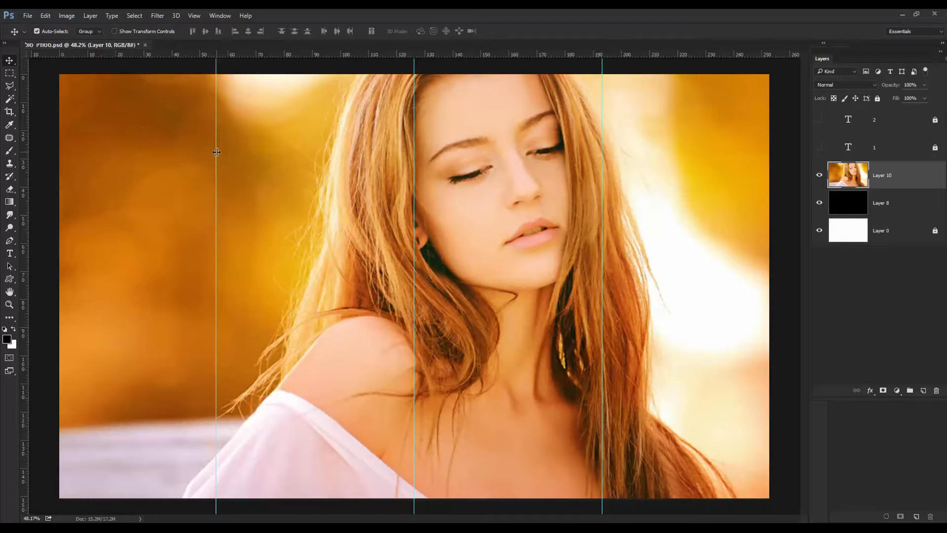
drag(217, 152, 224, 139)
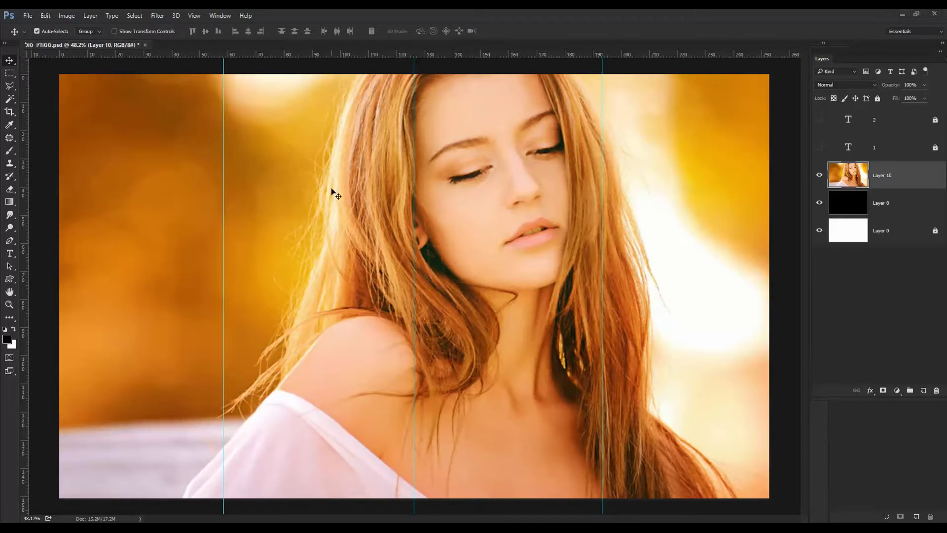
- Place three horizontal guides across the photo at about 36, 71 and 113 on the vertical ruler
drag(475, 58, 422, 311)
drag(473, 59, 394, 396)
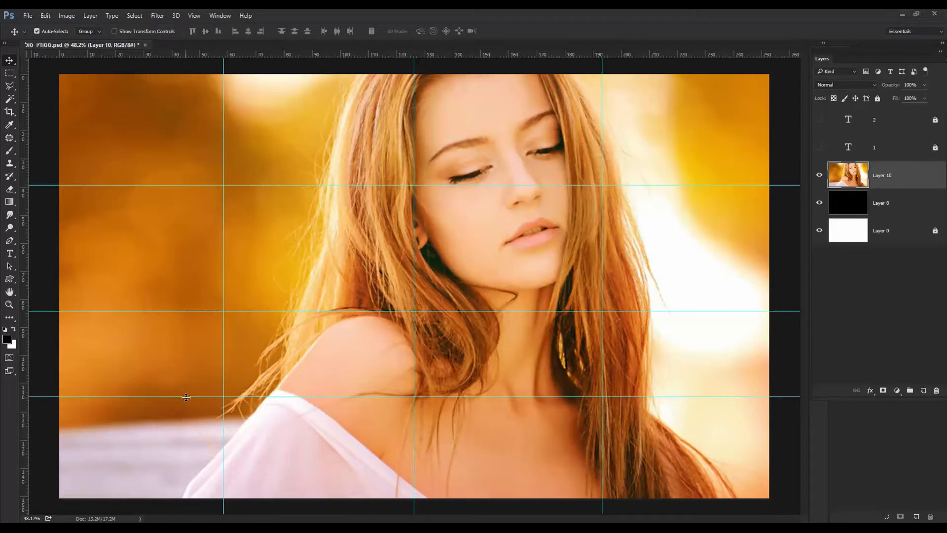
drag(186, 397, 192, 387)
drag(283, 55, 284, 282)
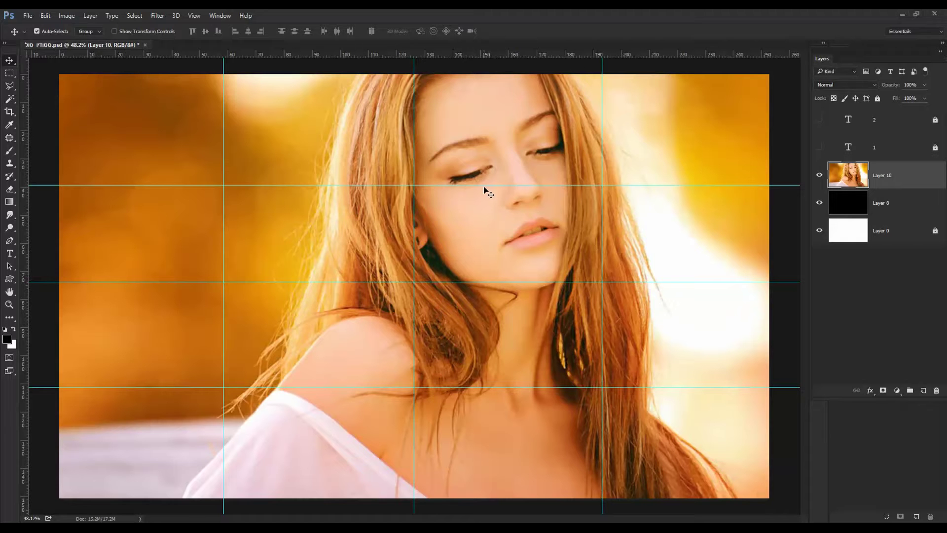
drag(482, 185, 486, 176)
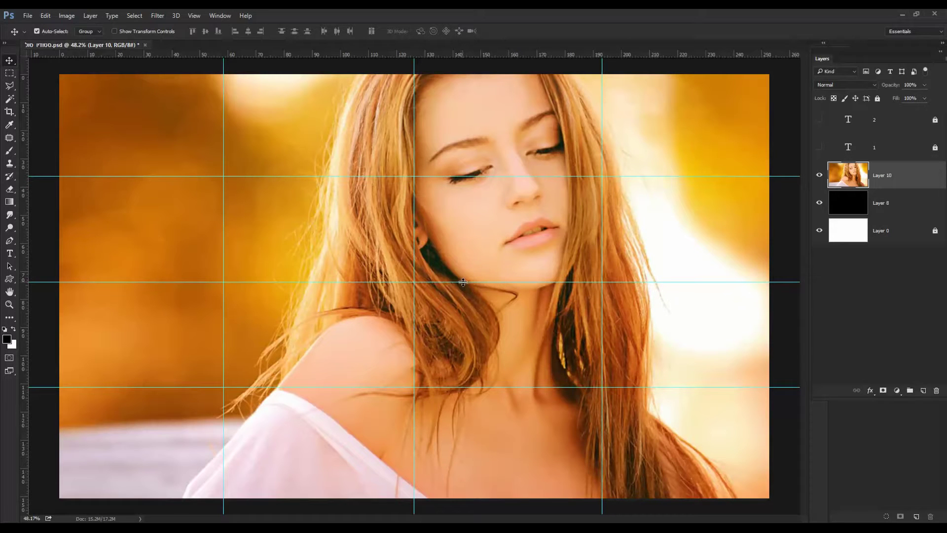
drag(463, 282, 463, 275)
drag(433, 386, 435, 393)
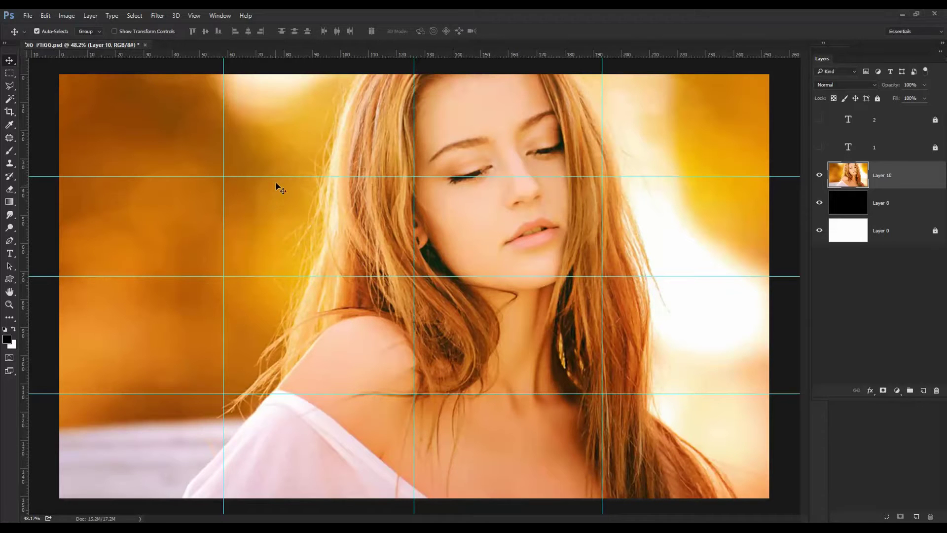
- Pair each vertical guide with a second one at about 64, 132 and 198 on the horizontal ruler
drag(23, 156, 240, 166)
drag(24, 145, 432, 148)
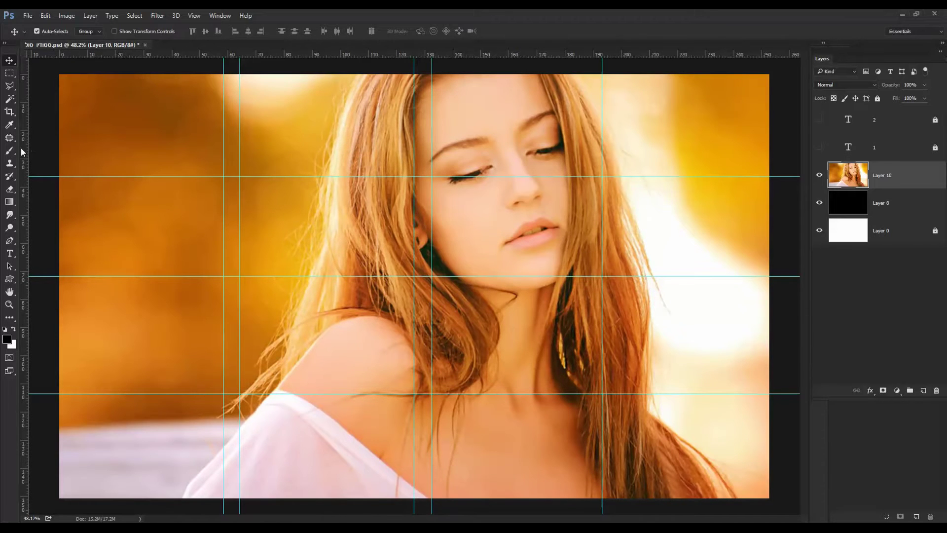
drag(24, 152, 618, 185)
- Pair each horizontal guide with a second one at about 41, 78 and 119 on the vertical ruler
drag(486, 55, 462, 196)
drag(472, 56, 437, 293)
drag(499, 56, 456, 410)
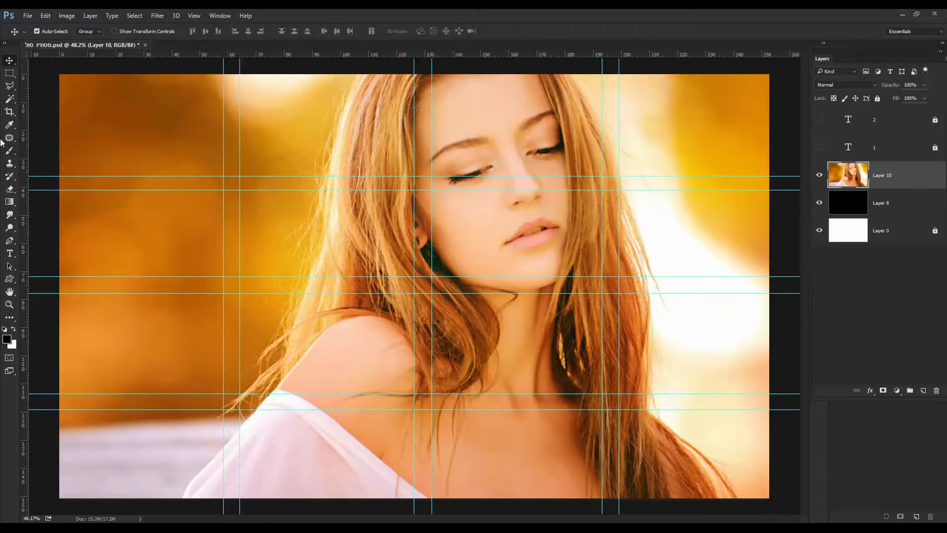
- Select the three narrow full-height vertical bands between the paired guides with the Rectangular Marquee, and invert the selection
drag(831, 61, 849, 147)
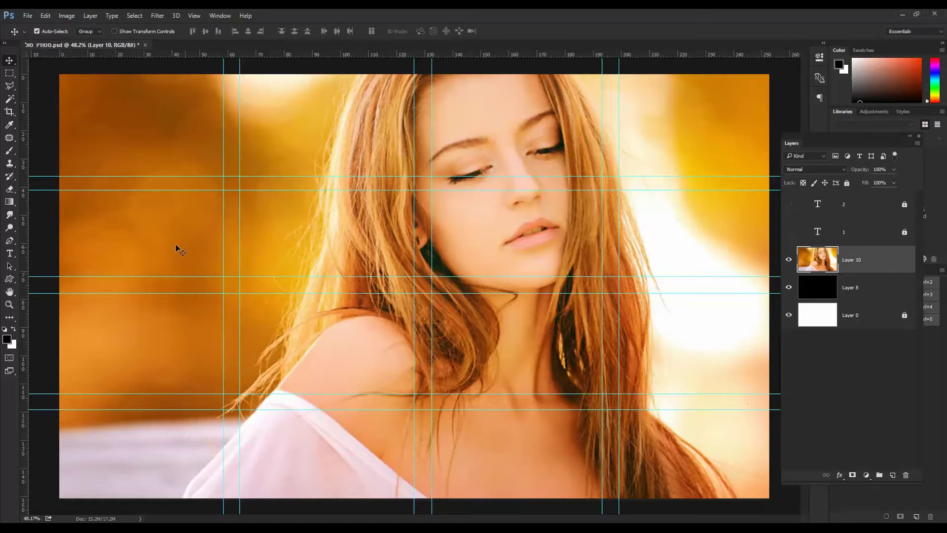
click(9, 73)
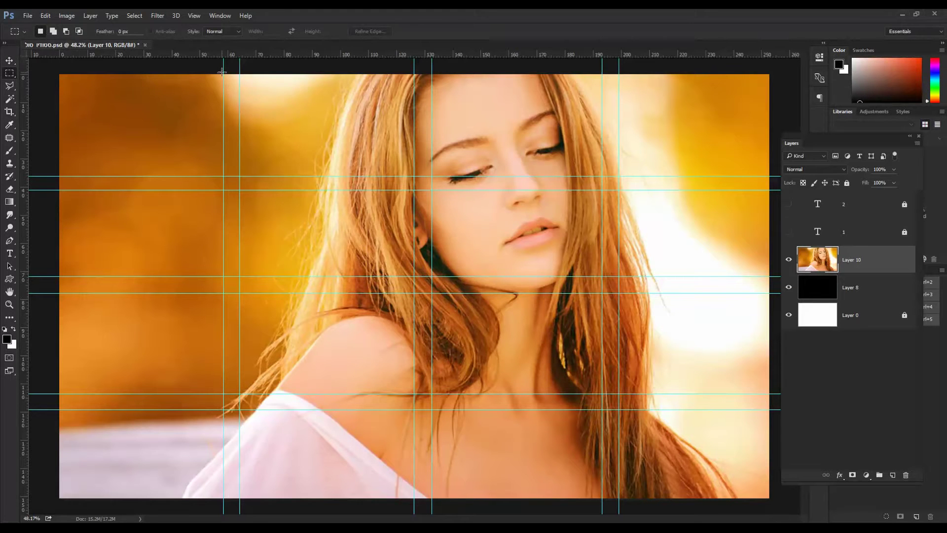
drag(222, 73, 240, 504)
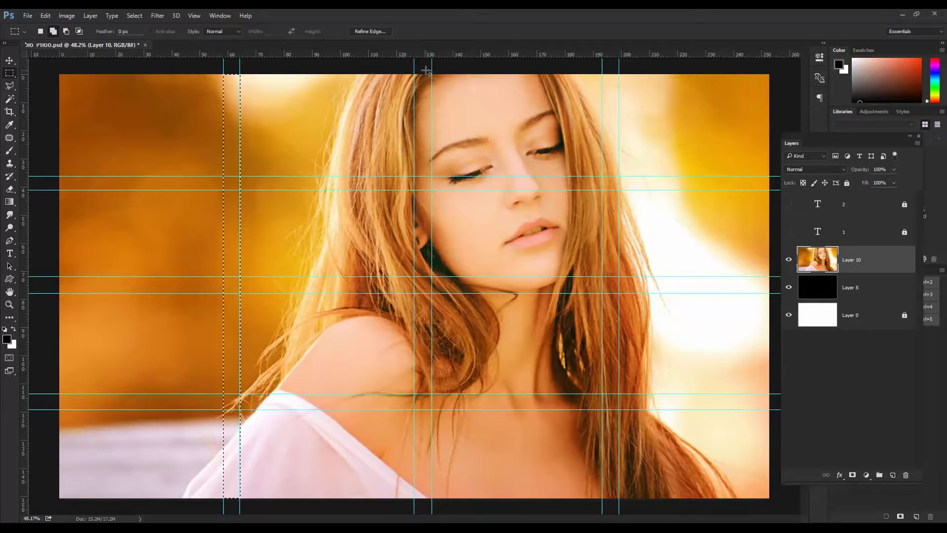
drag(414, 74, 434, 500)
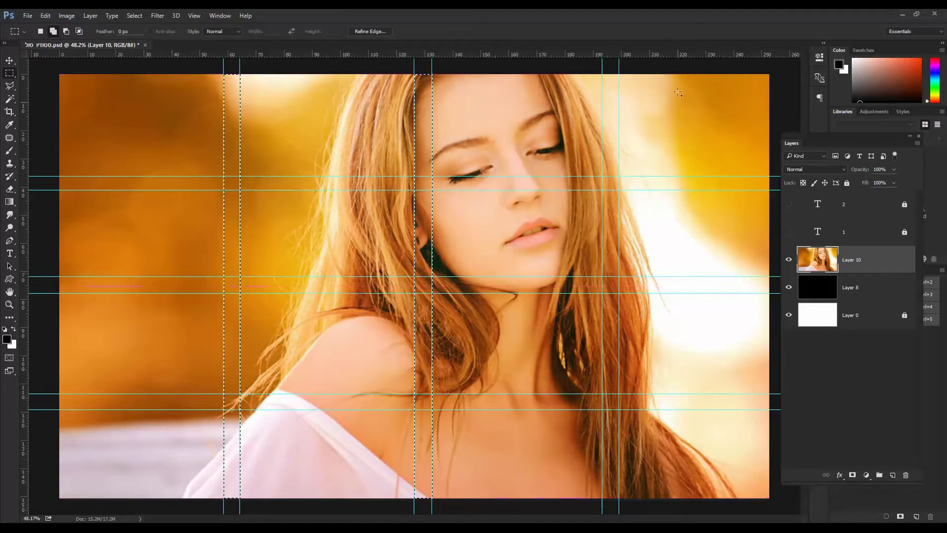
drag(603, 75, 624, 489)
key(ctrl+z)
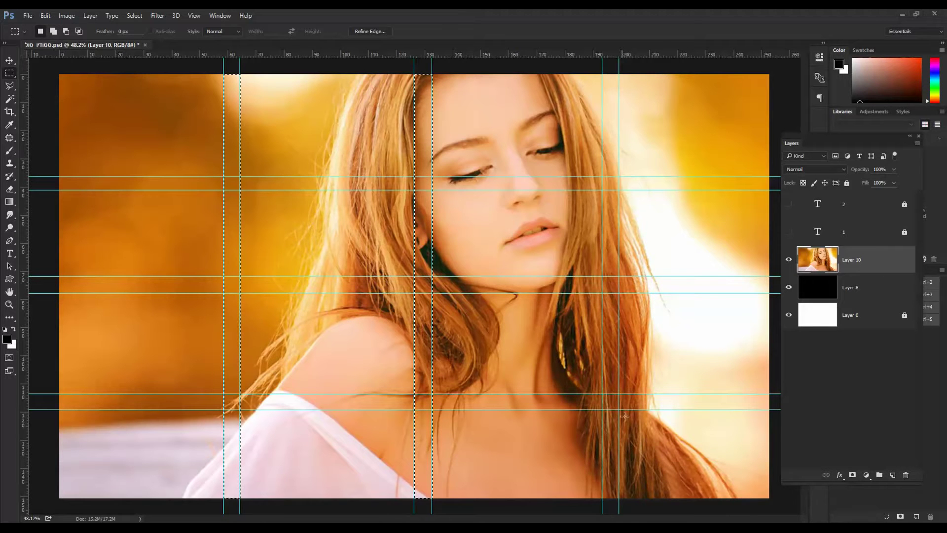
key(shift)
drag(604, 75, 620, 498)
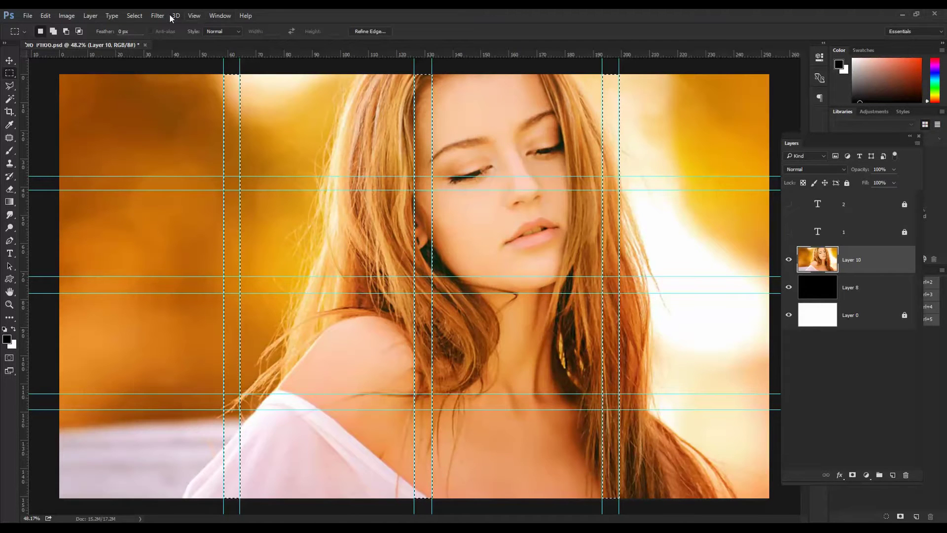
click(135, 16)
click(143, 54)
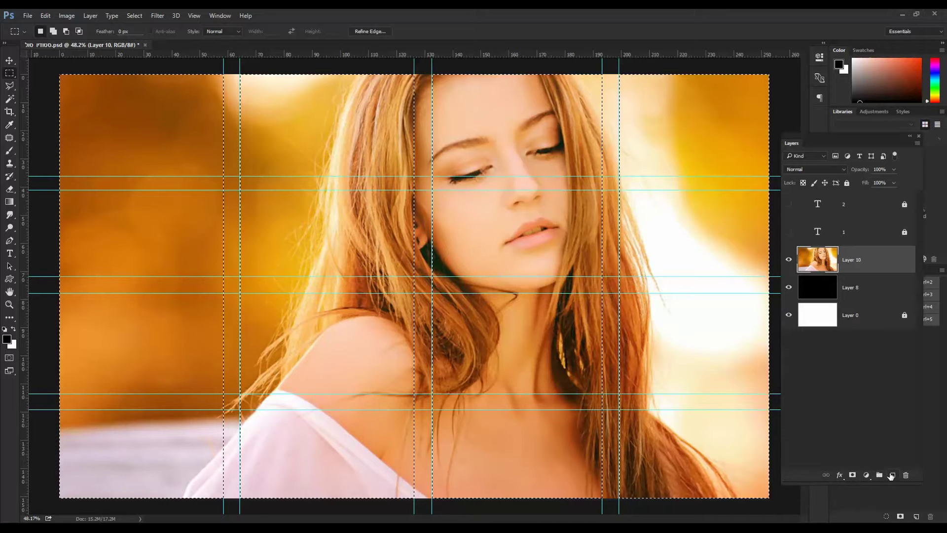
- Duplicate Layer 10 twice and add a layer mask to Layer 10 copy from the inverted vertical-band selection
drag(833, 265, 892, 474)
drag(862, 317, 893, 474)
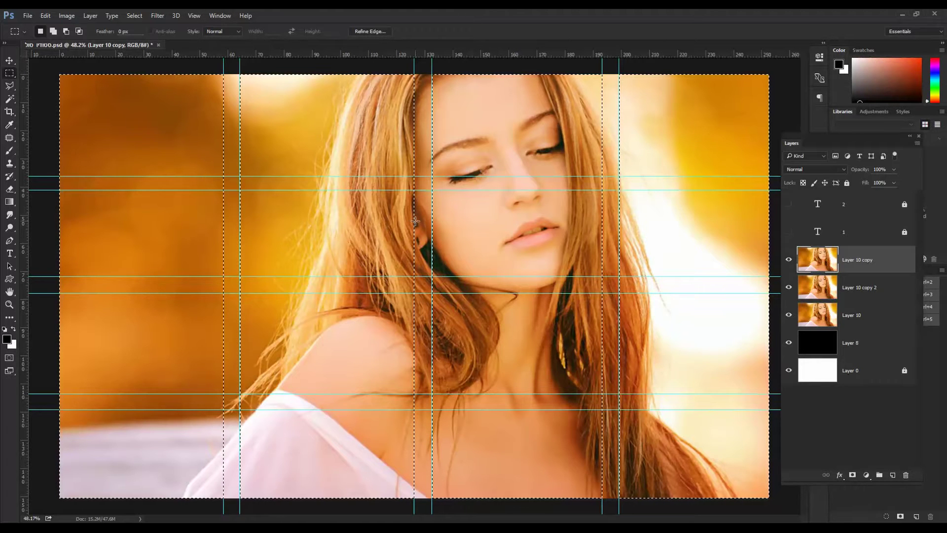
click(853, 476)
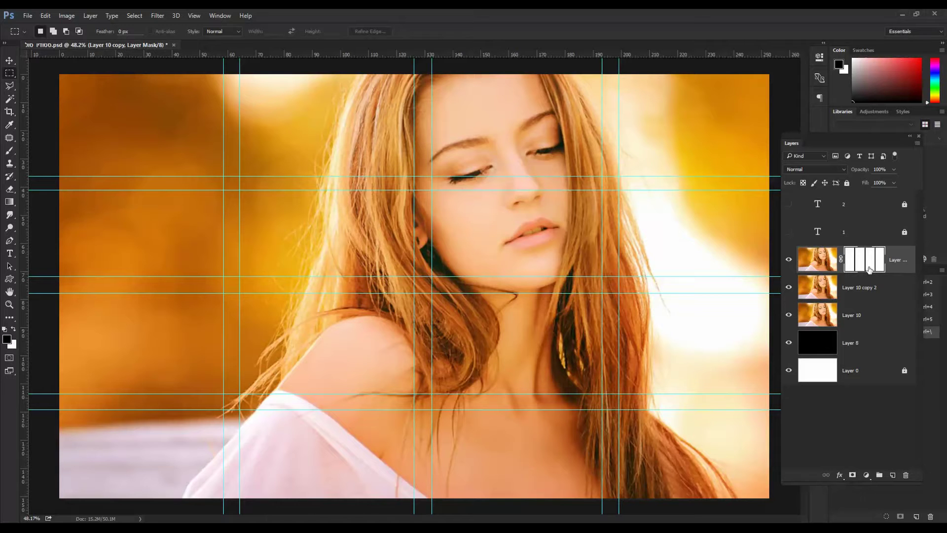
- Mask out the three full-width horizontal bands between the paired guides on Layer 10 copy 2, using an inverted marquee selection
click(862, 293)
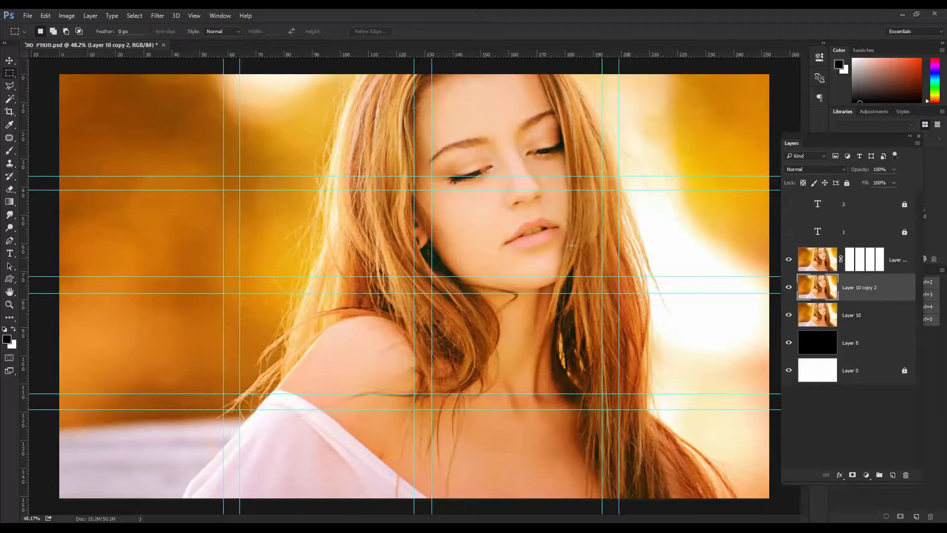
drag(56, 175, 770, 191)
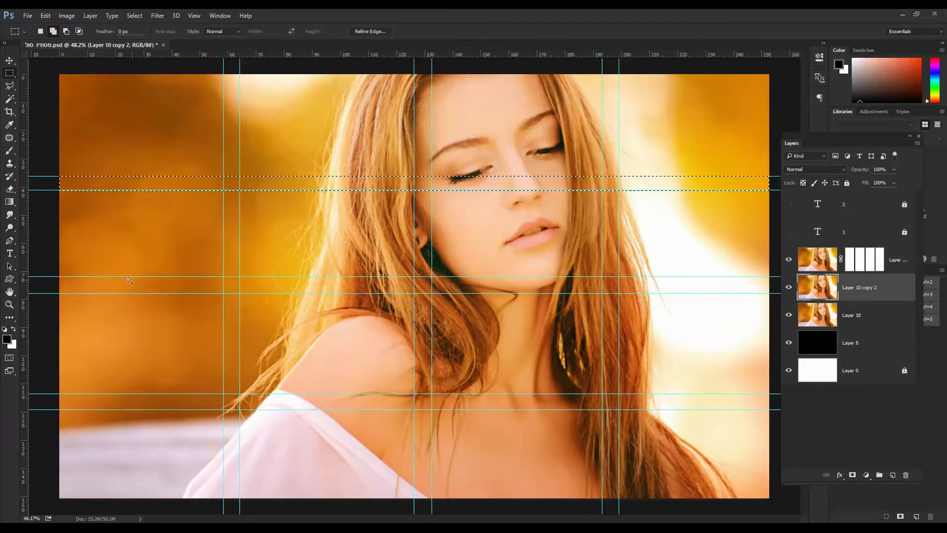
drag(58, 277, 770, 293)
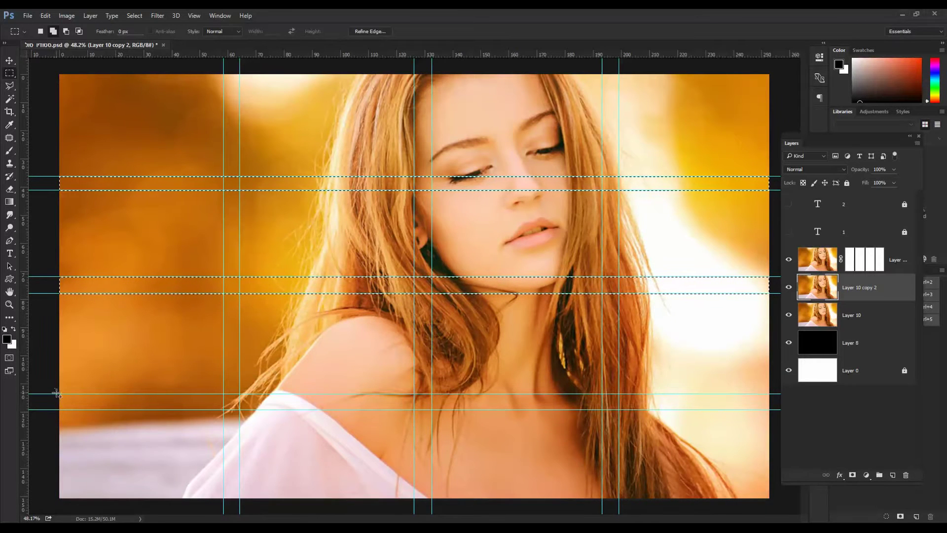
drag(57, 393, 772, 409)
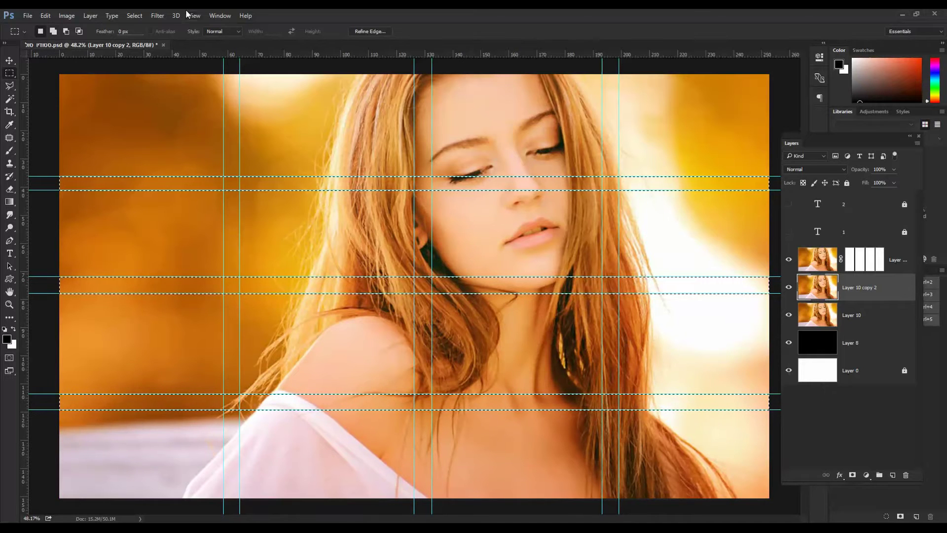
click(133, 15)
click(138, 54)
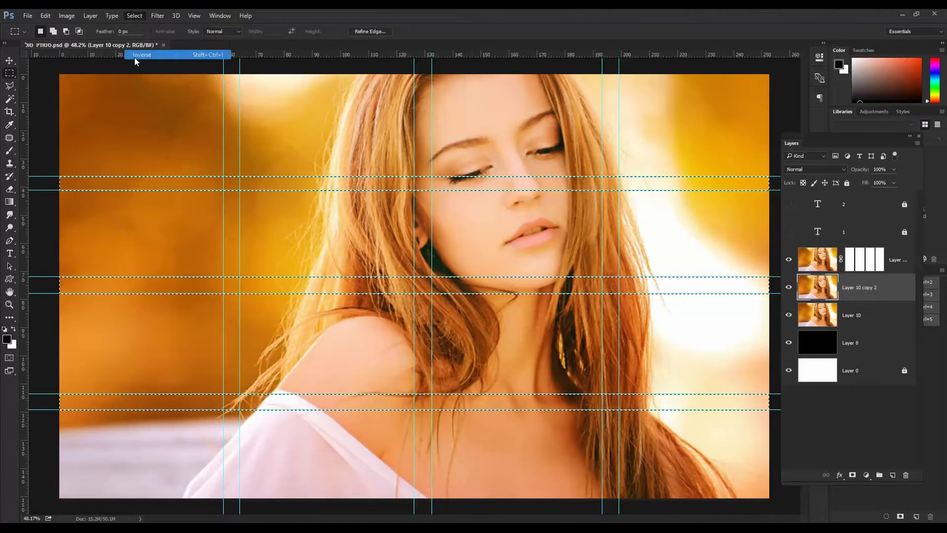
click(852, 475)
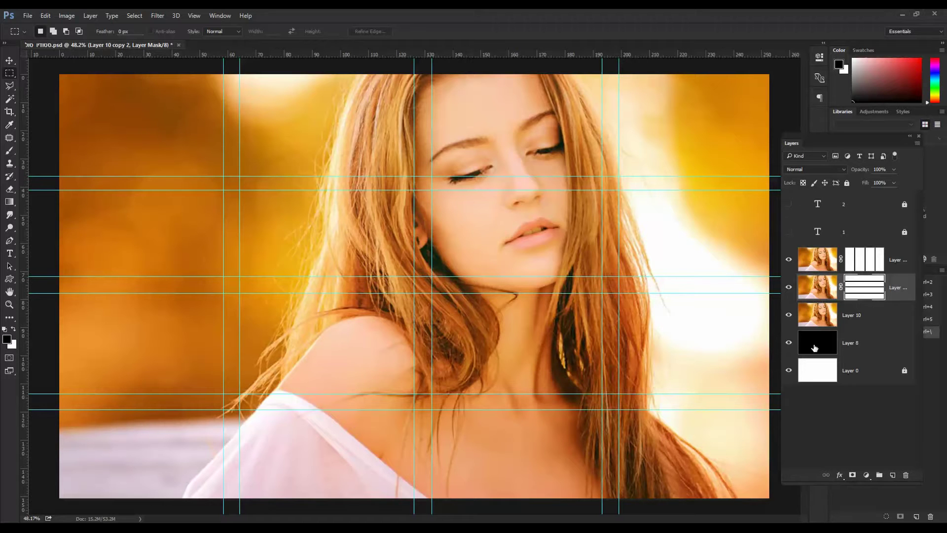
- Set the Layers panel to show the smallest layer thumbnails
drag(804, 141, 624, 123)
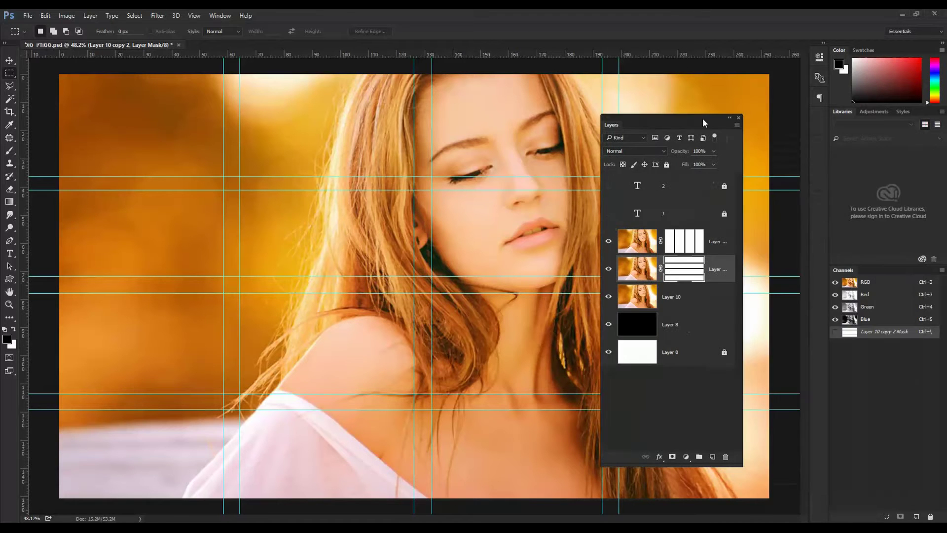
click(739, 127)
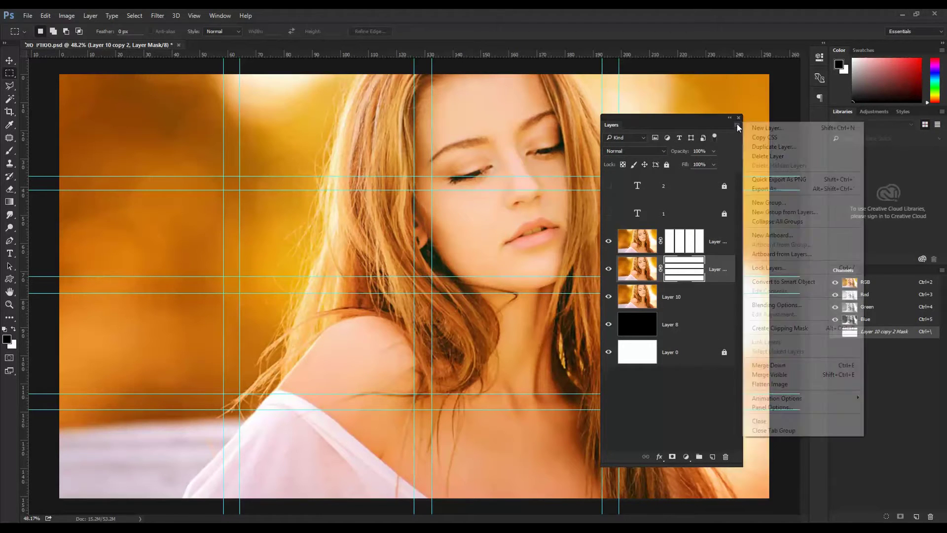
click(789, 409)
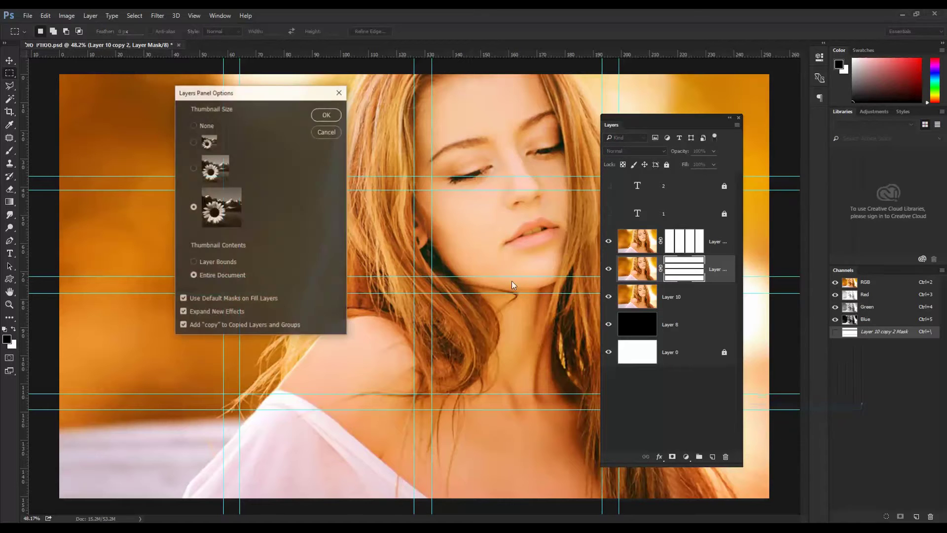
click(193, 143)
click(327, 114)
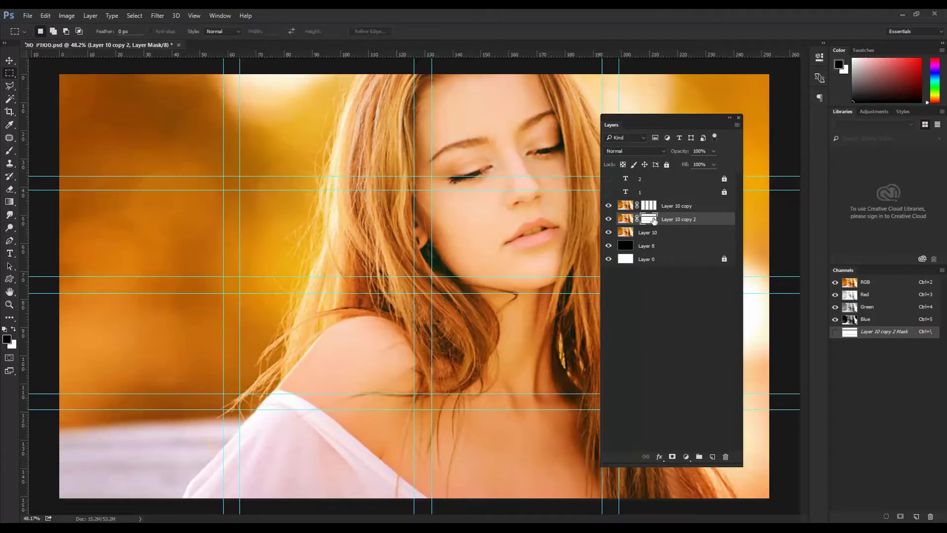
- Set the layer thumbnails back to the largest size in the Layers panel options
click(737, 124)
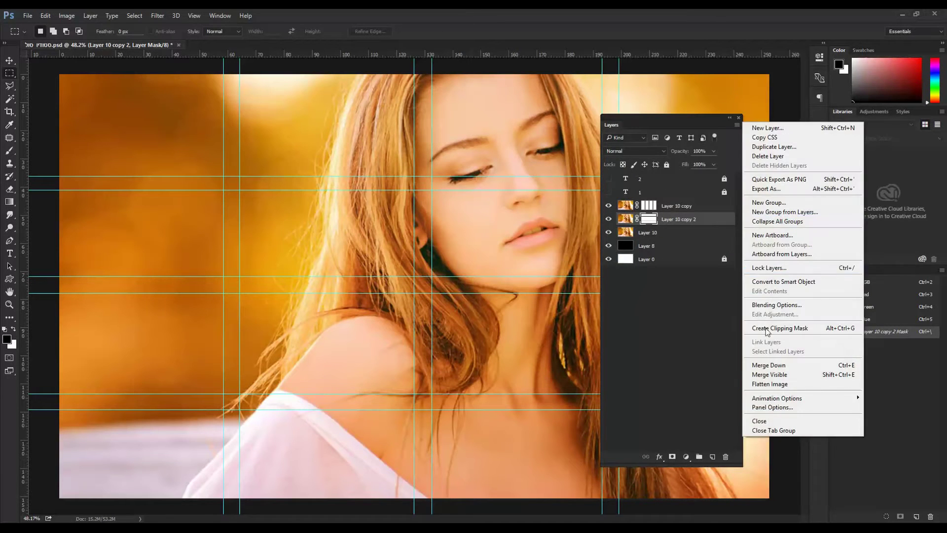
click(759, 408)
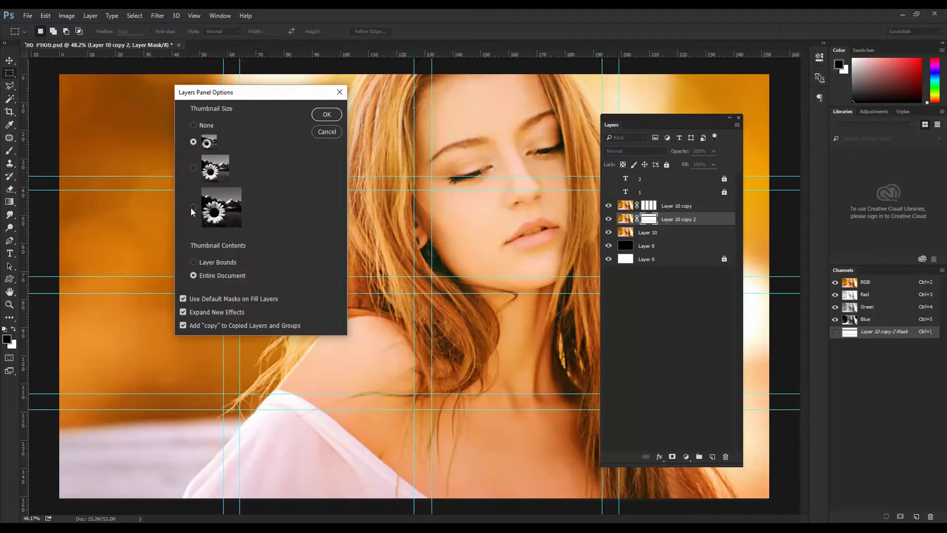
click(327, 114)
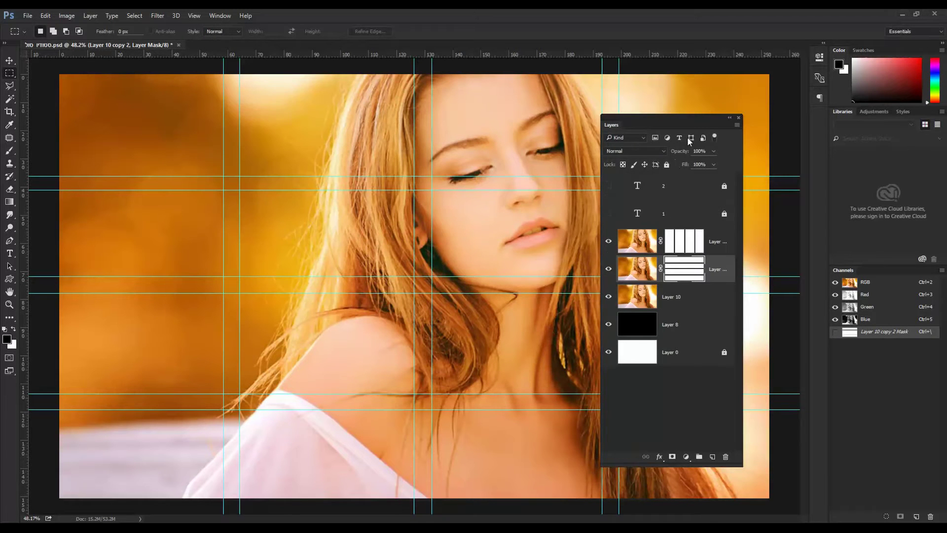
- Activate the image of Layer 10 copy instead of a mask and float the Layers panel just beside the photo
drag(679, 124, 740, 126)
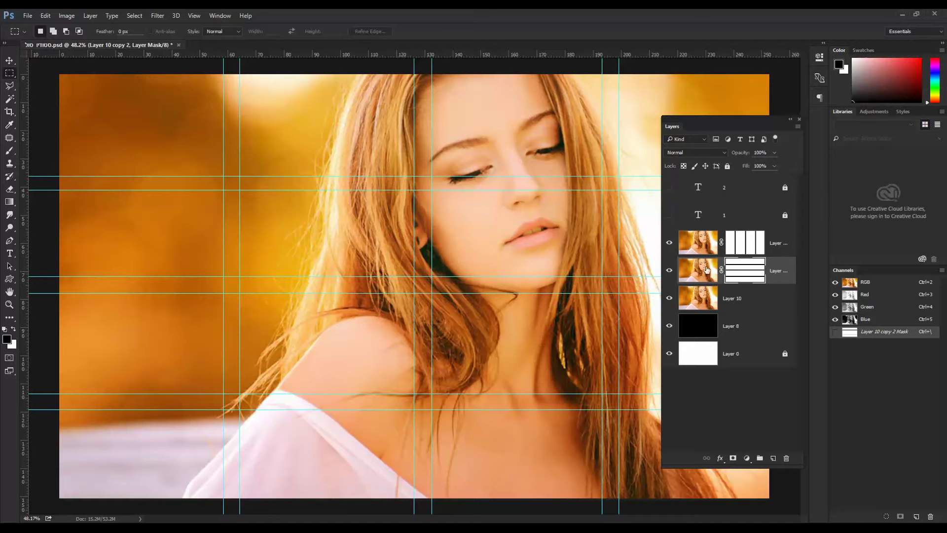
click(709, 243)
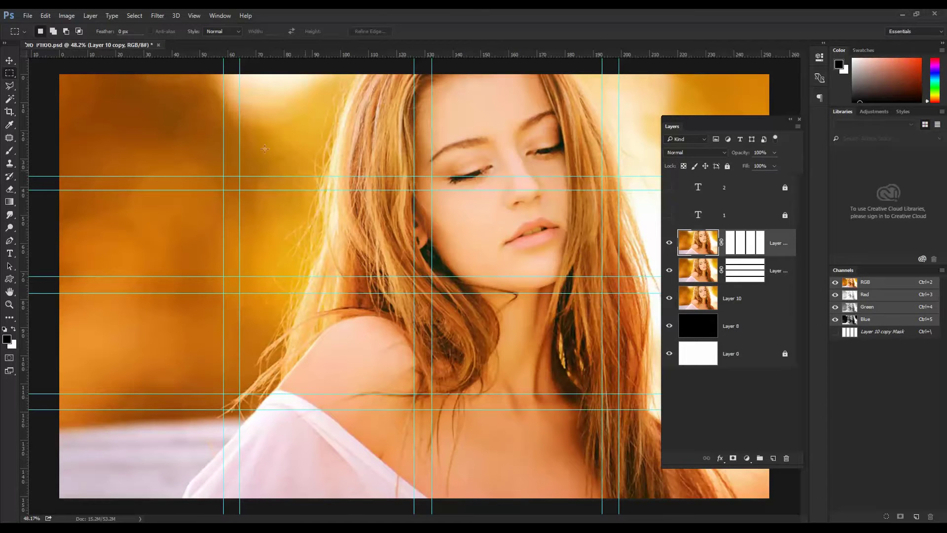
drag(714, 122, 830, 135)
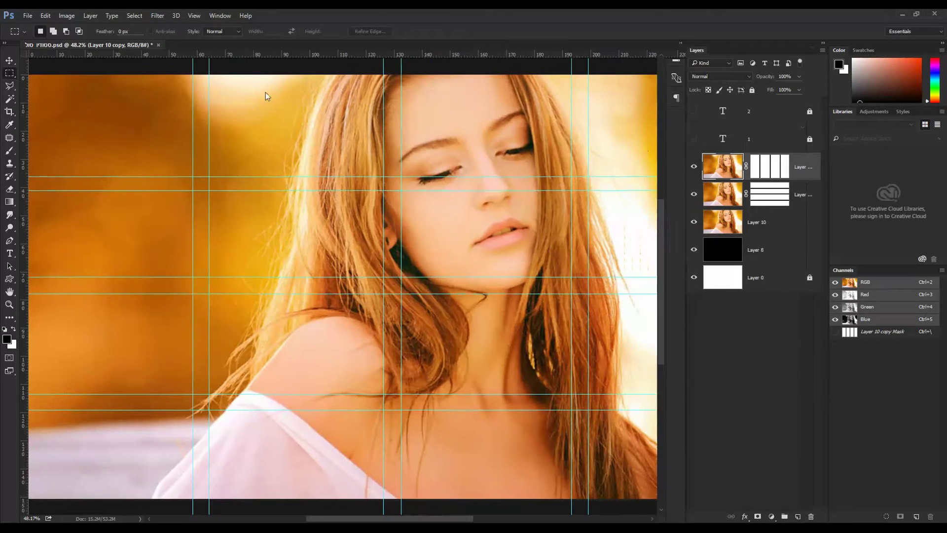
drag(704, 47, 797, 85)
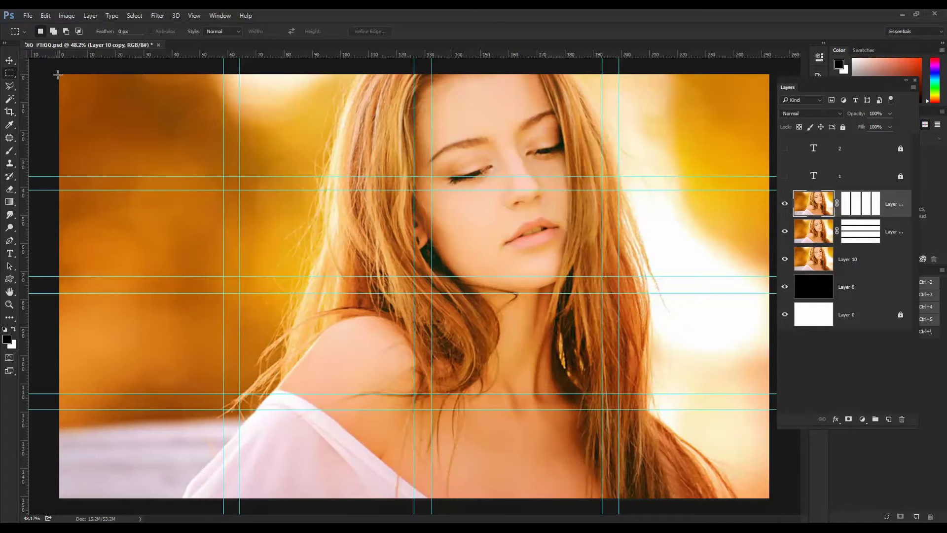
- Select the first and third grid cells of the photo's top row with the Rectangular Marquee, following the guides
drag(57, 74, 225, 175)
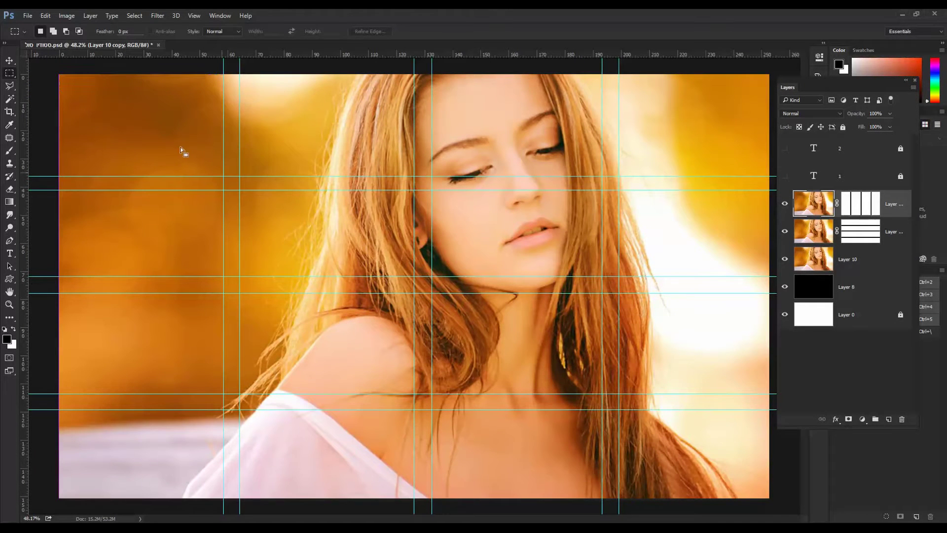
drag(59, 74, 223, 175)
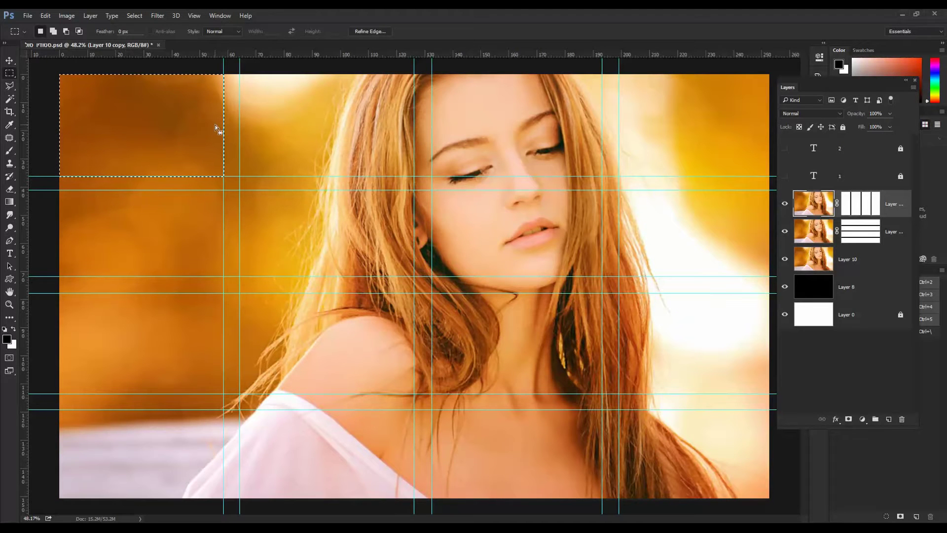
key(shift)
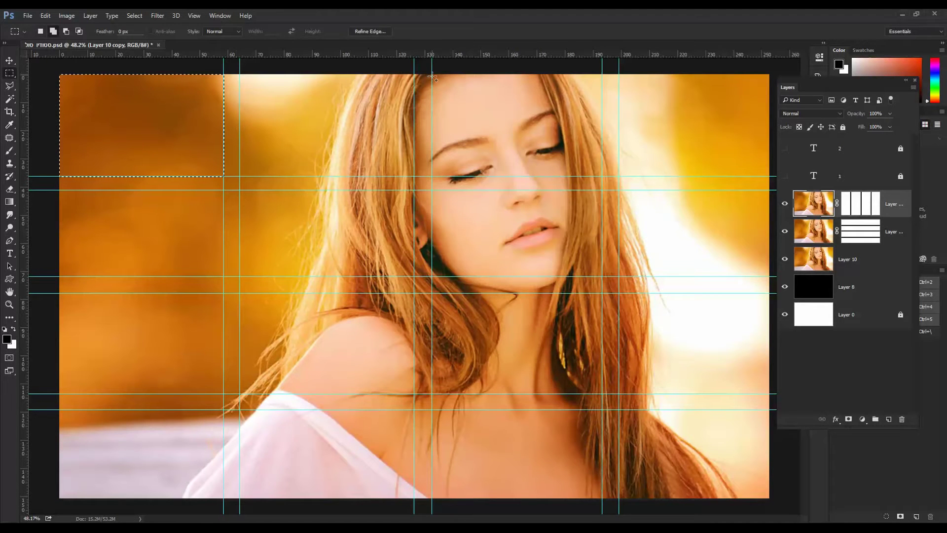
drag(433, 75, 598, 171)
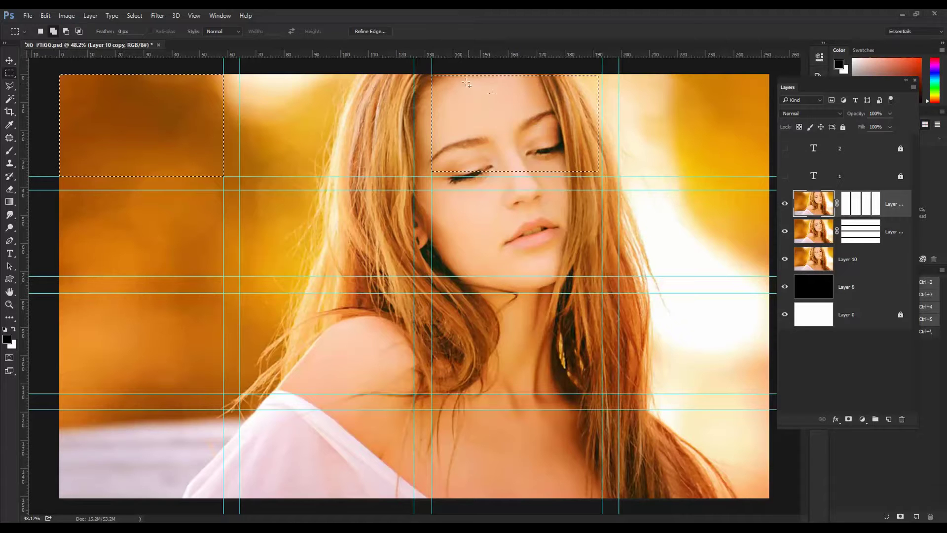
drag(437, 75, 602, 176)
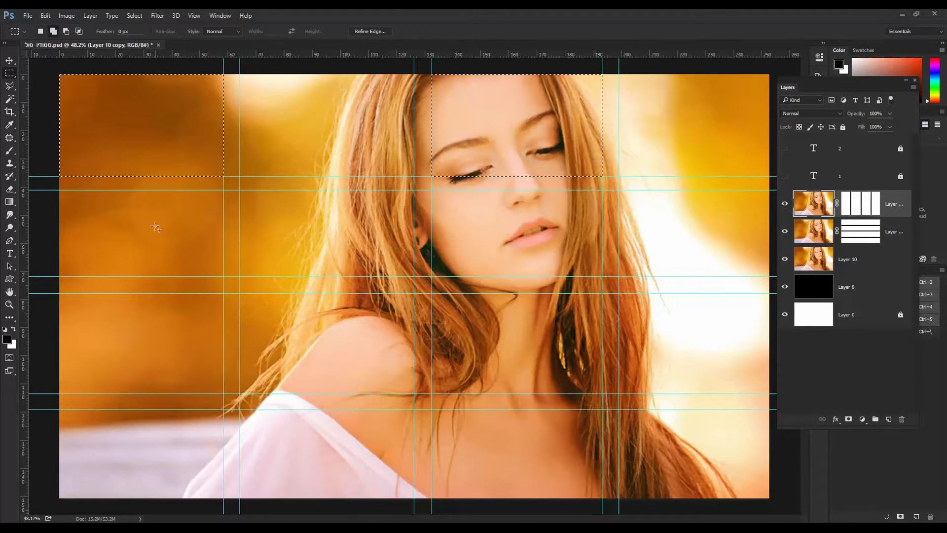
- Extend the checkerboard selection with the second and fourth cells of rows two and four and the first and third cells of row three
drag(240, 190, 415, 277)
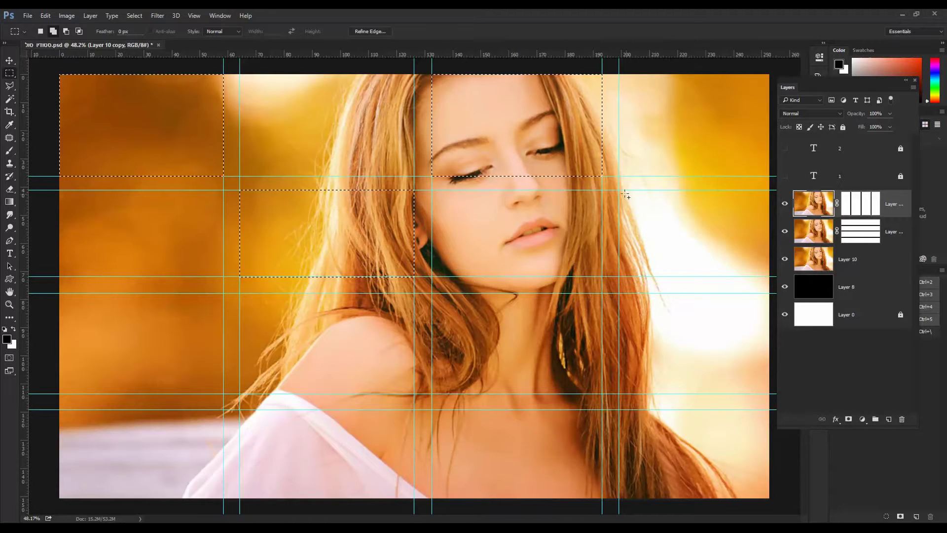
drag(620, 191, 769, 277)
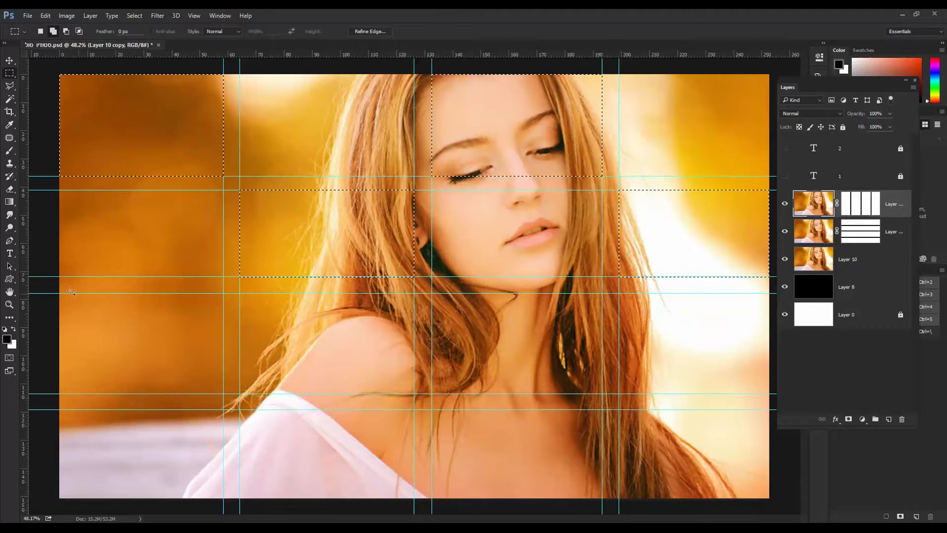
drag(51, 293, 224, 394)
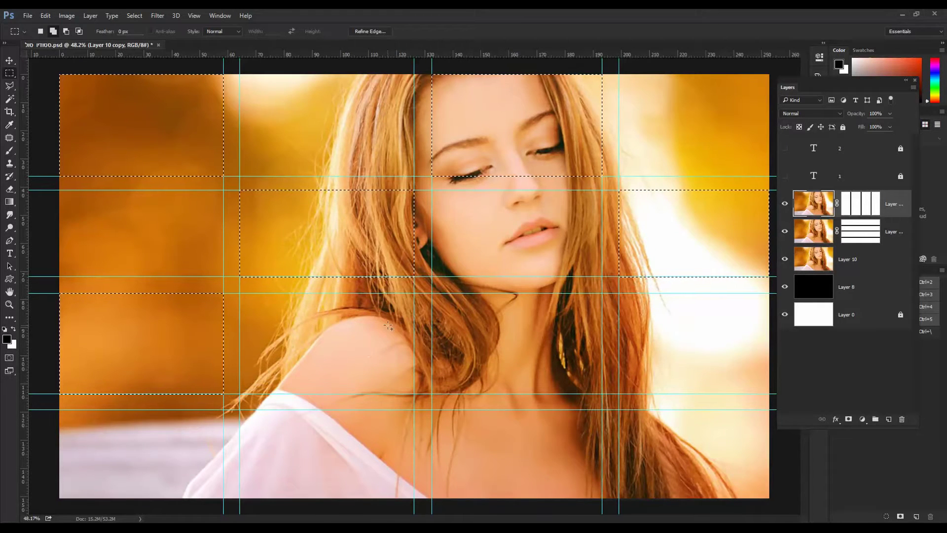
drag(432, 294, 603, 394)
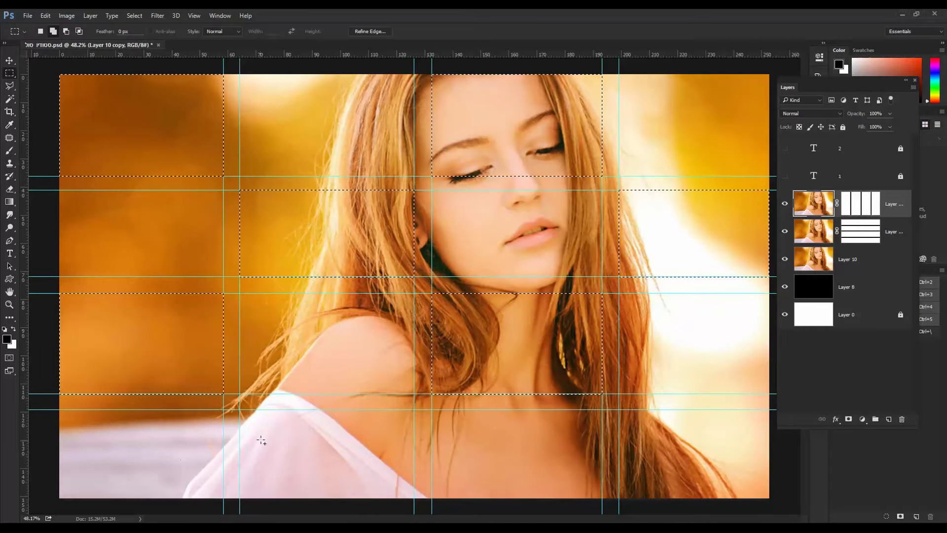
drag(239, 409, 422, 499)
drag(621, 410, 767, 500)
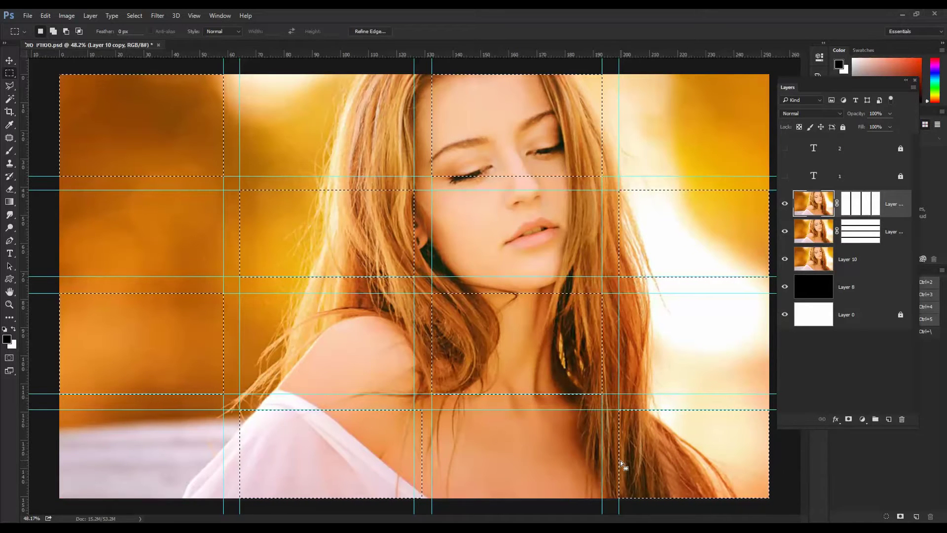
- Copy the selected checkerboard cells to a new layer and place it directly below Layer 10 copy
right_click(148, 126)
click(209, 201)
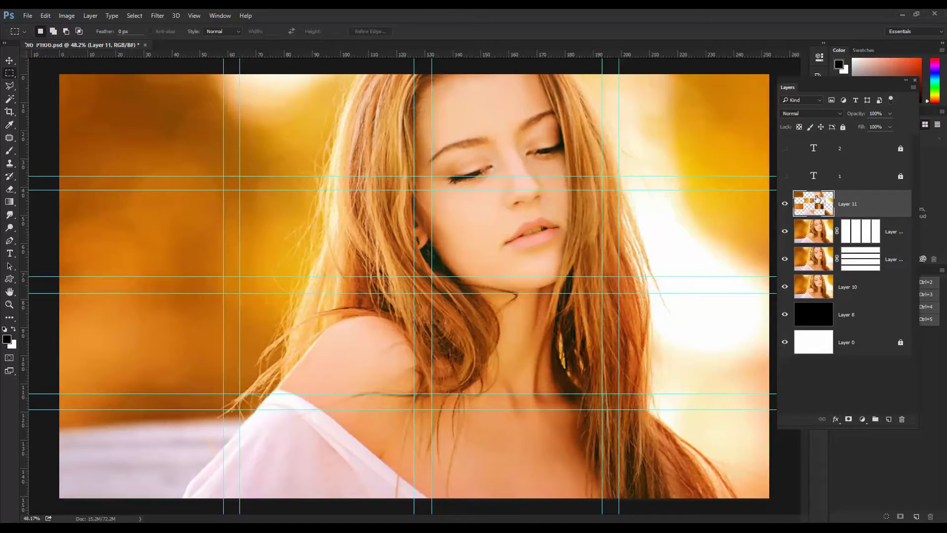
drag(814, 204, 832, 247)
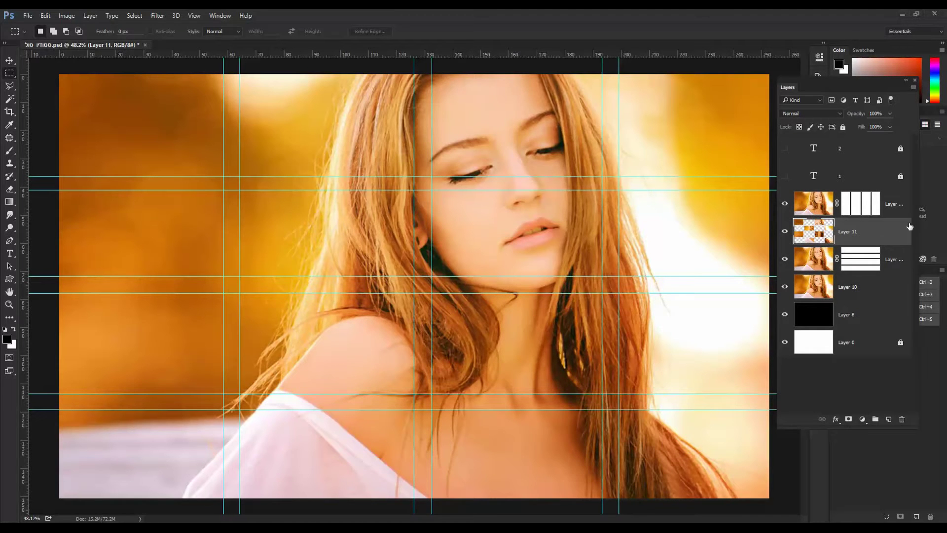
- On Layer 10 copy's image, select the second and fourth cells of the top row and the first and third cells of row two
click(812, 199)
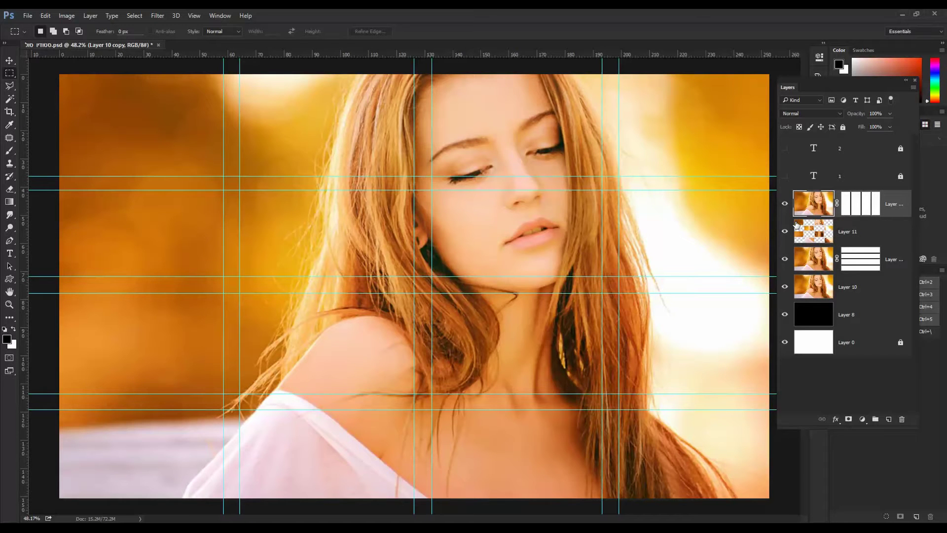
drag(240, 74, 413, 176)
key(shift)
drag(620, 76, 771, 176)
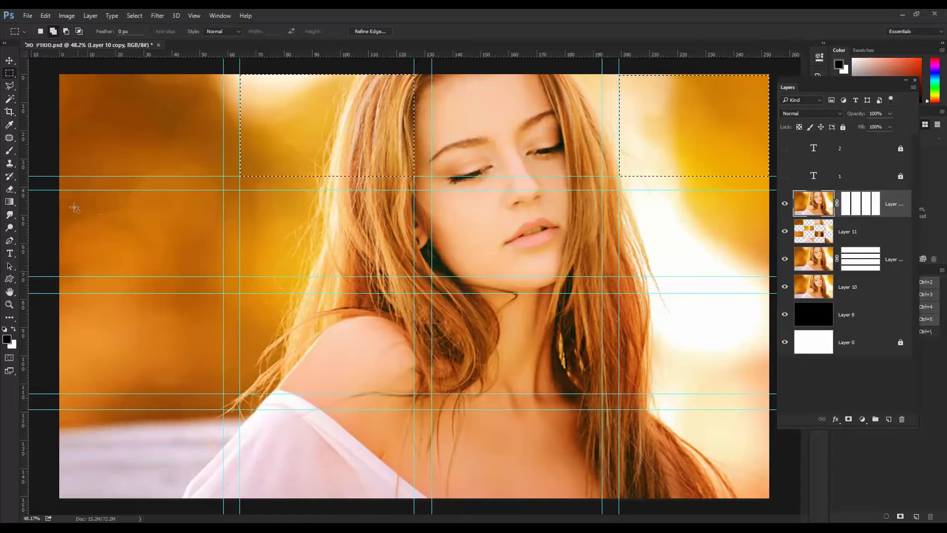
drag(59, 190, 224, 277)
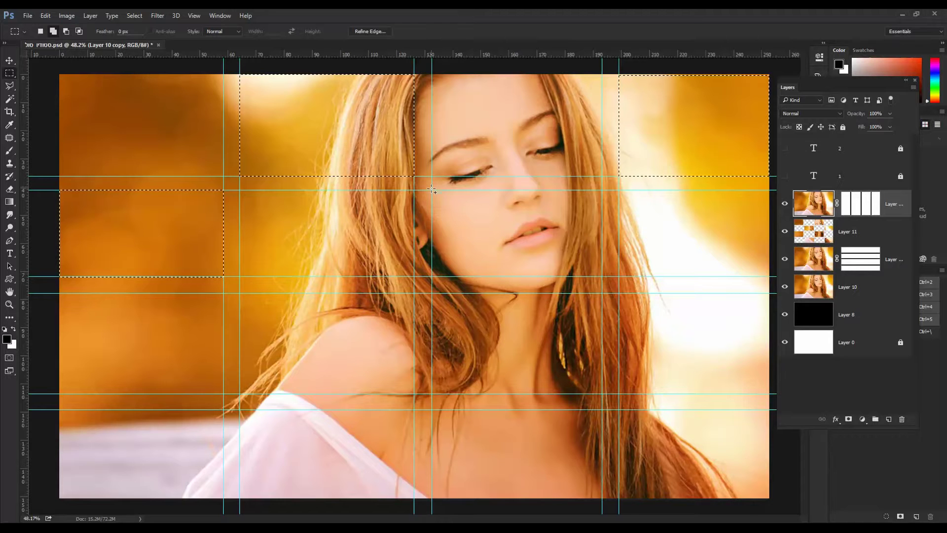
drag(433, 191, 603, 277)
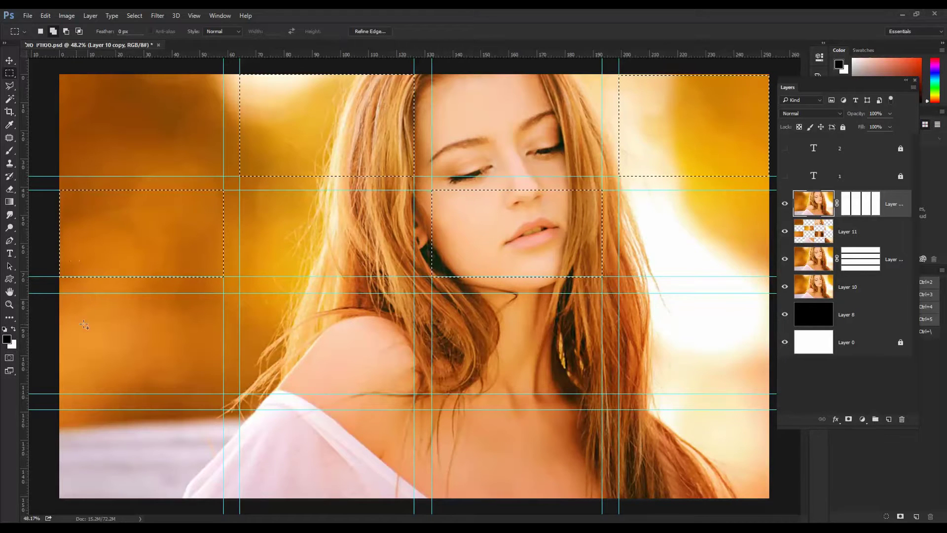
- Add the second and fourth cells of the third row and the first and third cells of the bottom row to the selection
drag(240, 293, 415, 395)
drag(621, 293, 770, 393)
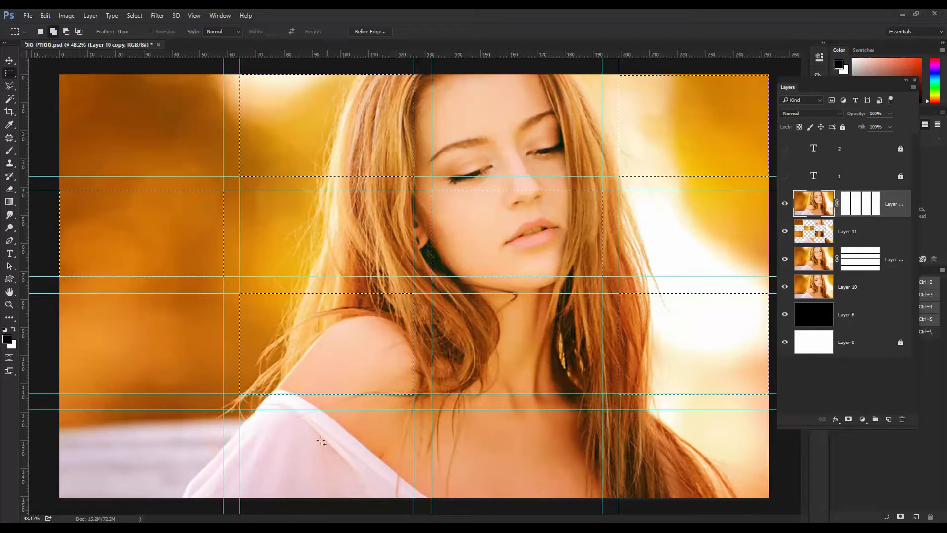
drag(60, 409, 223, 499)
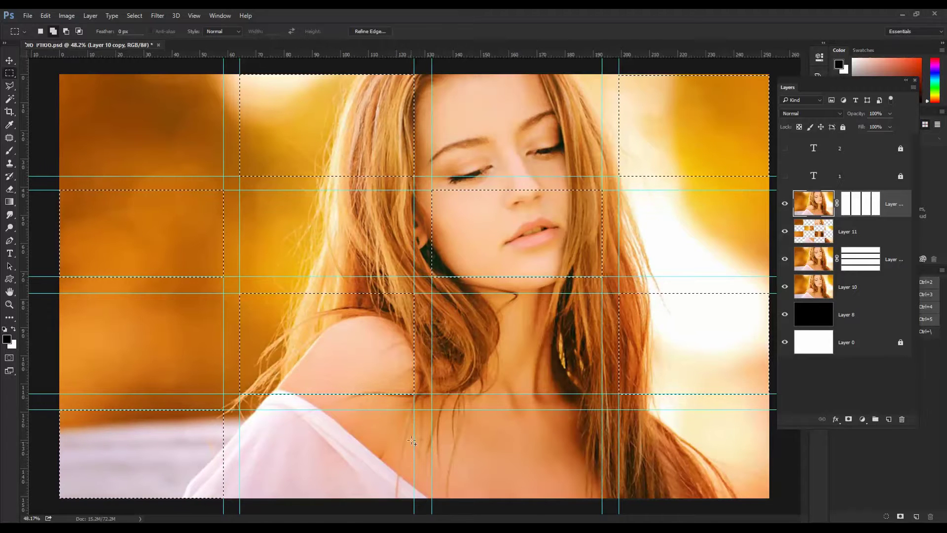
drag(432, 410, 602, 500)
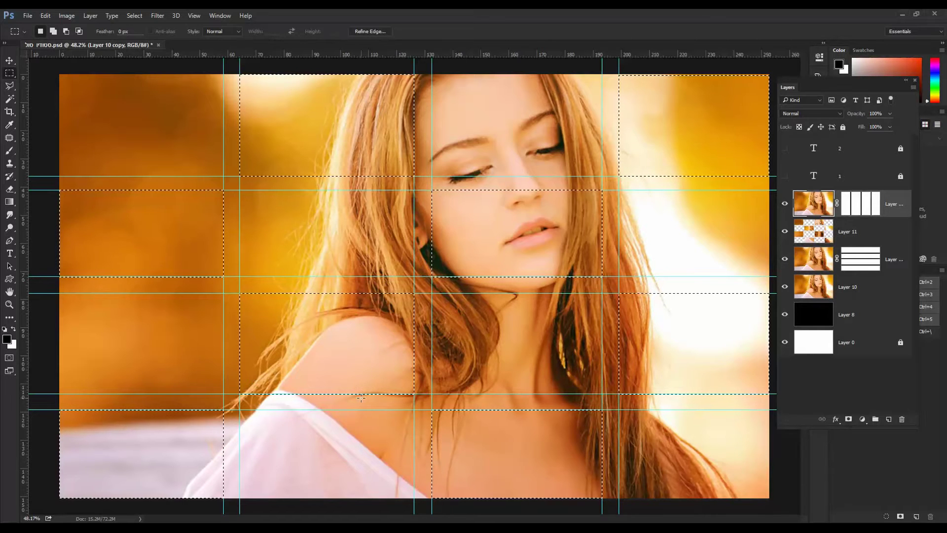
- Copy the selected alternate cells to a new layer and clip it to Layer 10 copy with the vertical-band mask
right_click(317, 119)
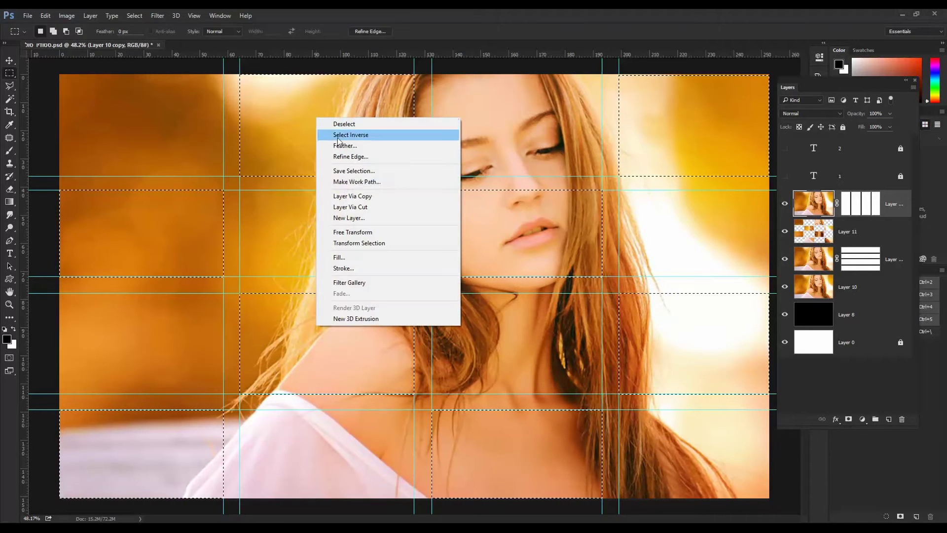
click(348, 197)
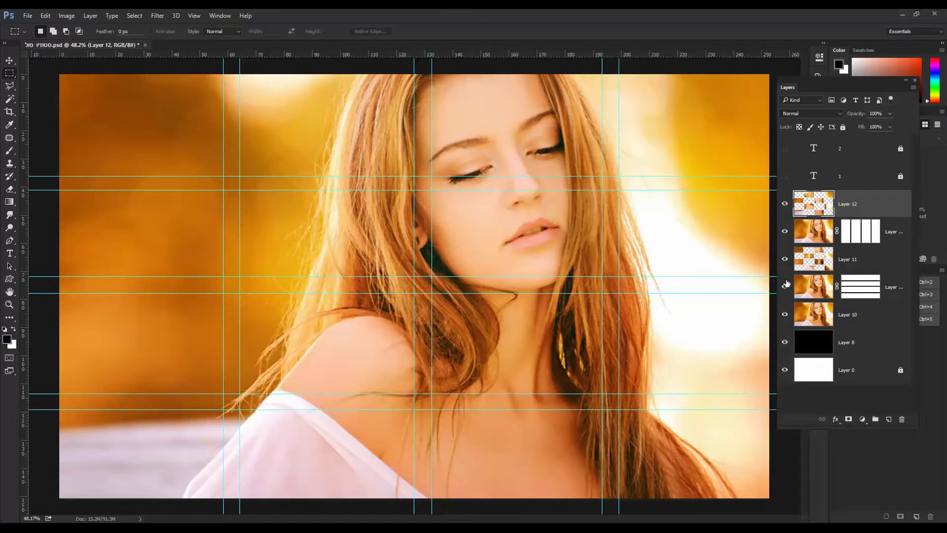
right_click(857, 204)
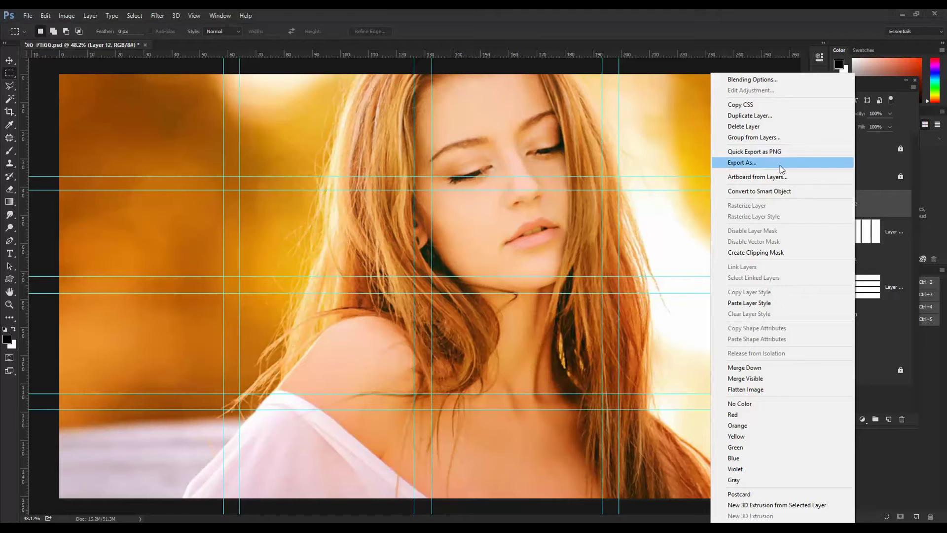
click(751, 253)
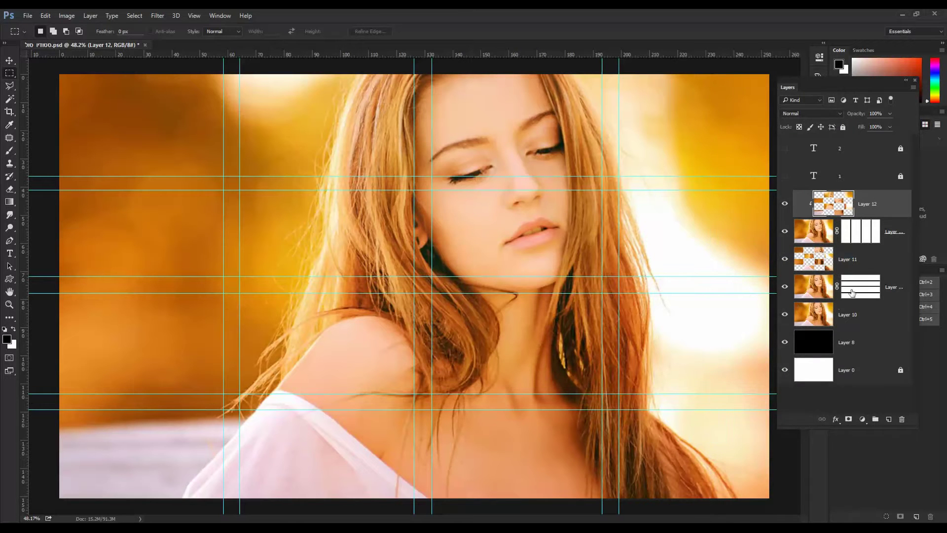
- Clip Layer 11 to the portrait copy with the horizontal-band mask beneath it
click(848, 261)
right_click(853, 257)
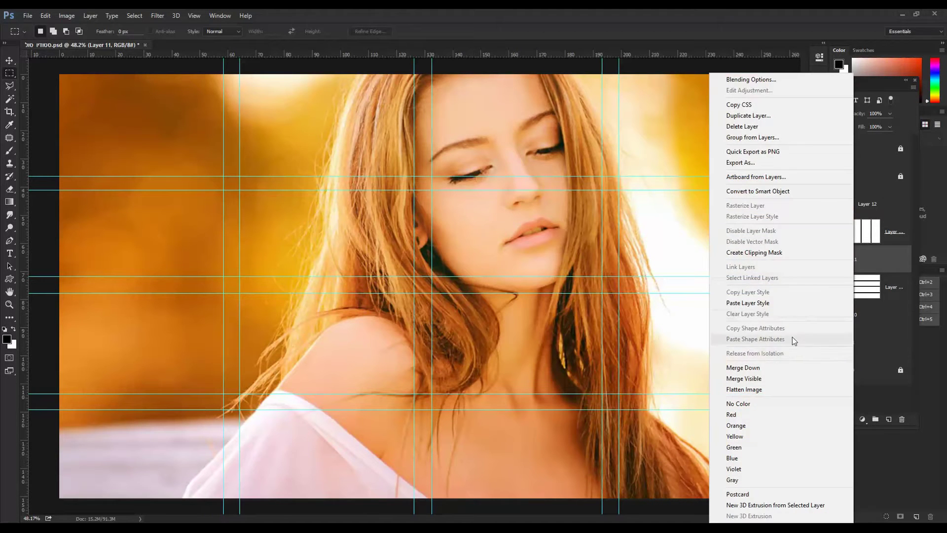
click(769, 252)
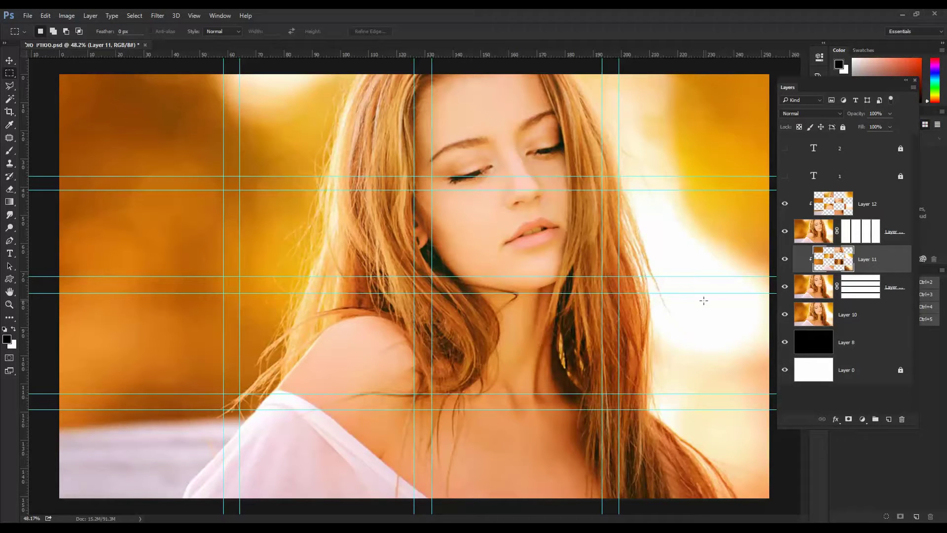
- Hide the guides on the canvas
click(193, 16)
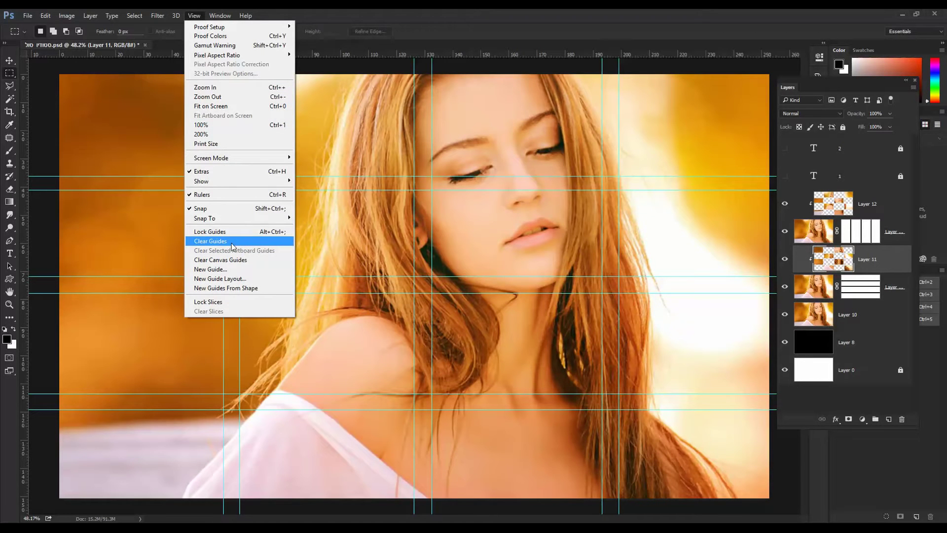
mouse_move(228, 183)
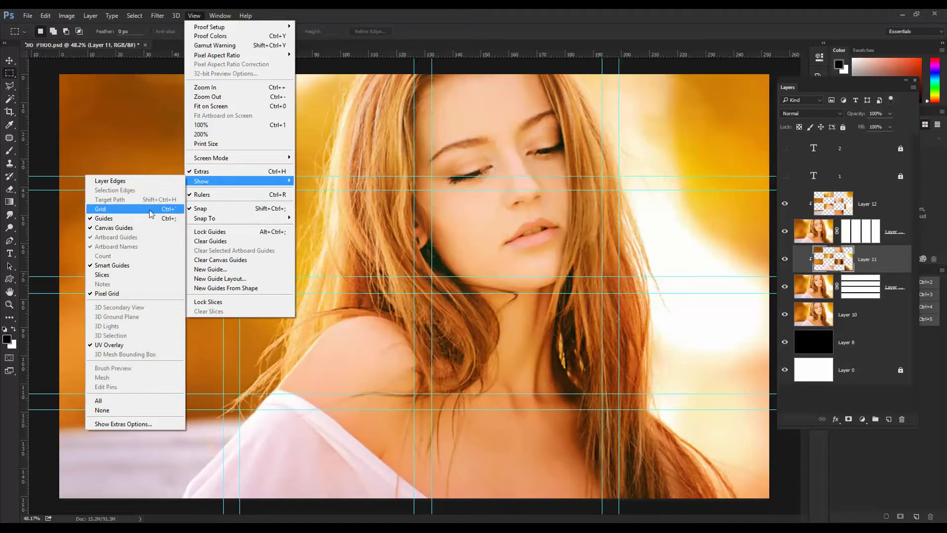
click(148, 218)
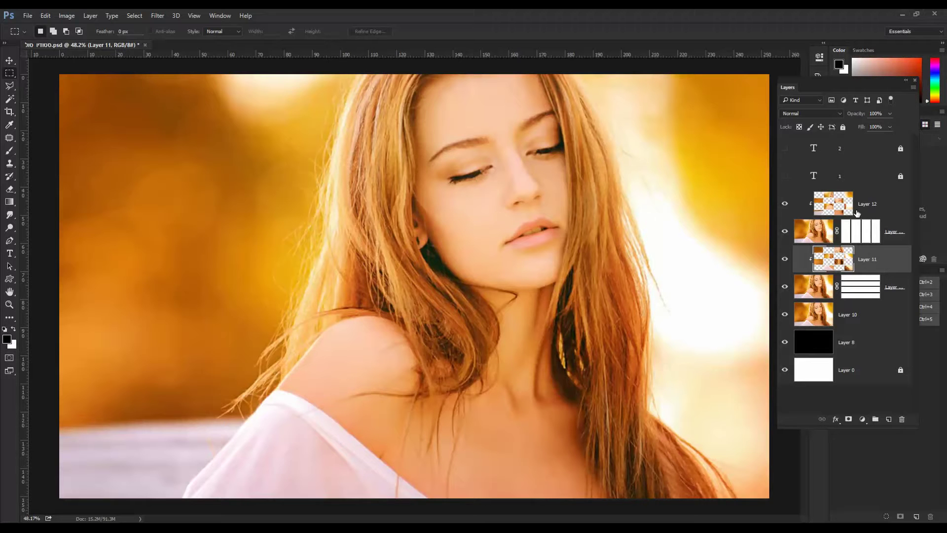
- Add a black Outer Glow to Layer 11 in Multiply mode with size 92 px, range 38% and jitter 19%
click(836, 420)
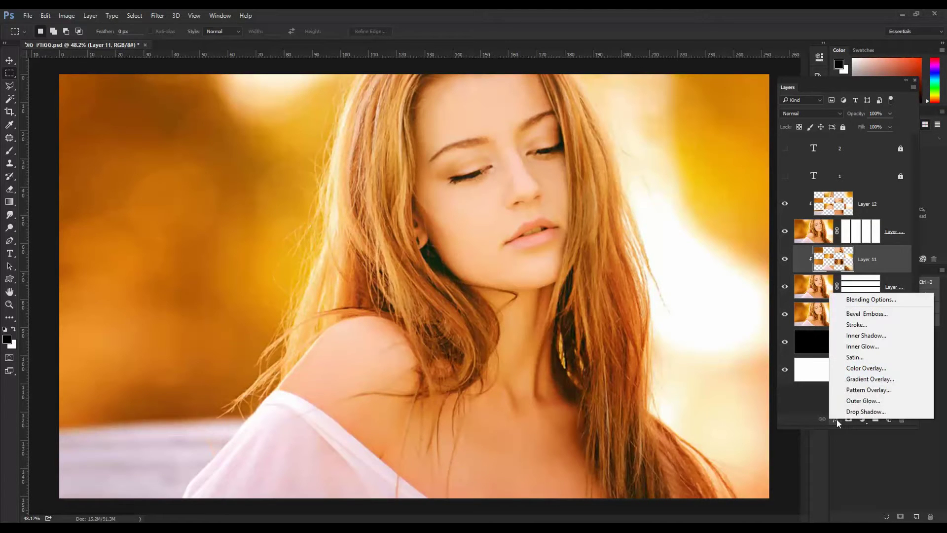
click(854, 400)
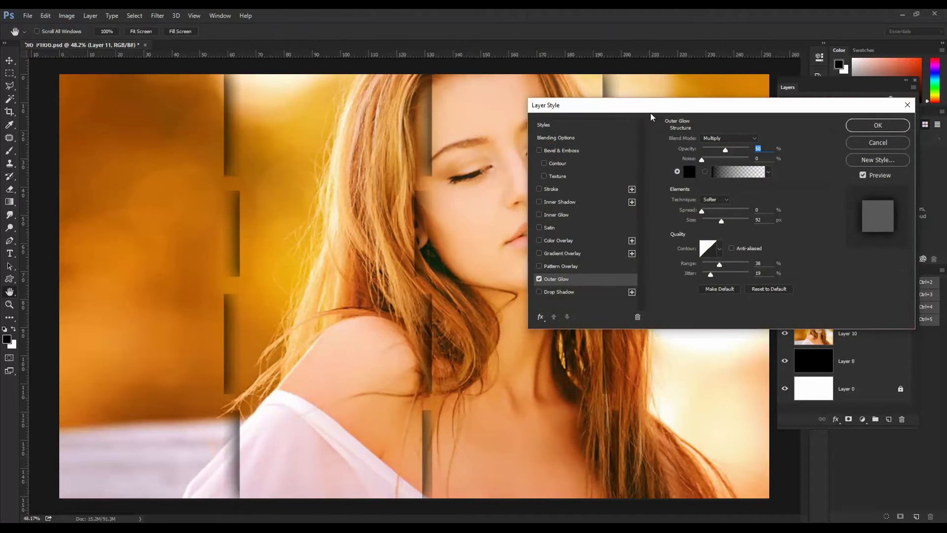
drag(635, 110, 176, 113)
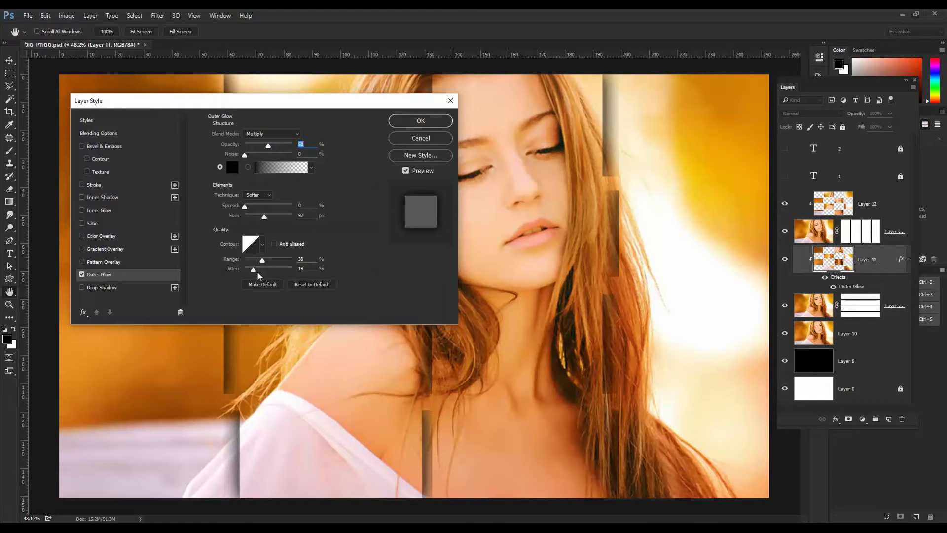
click(425, 120)
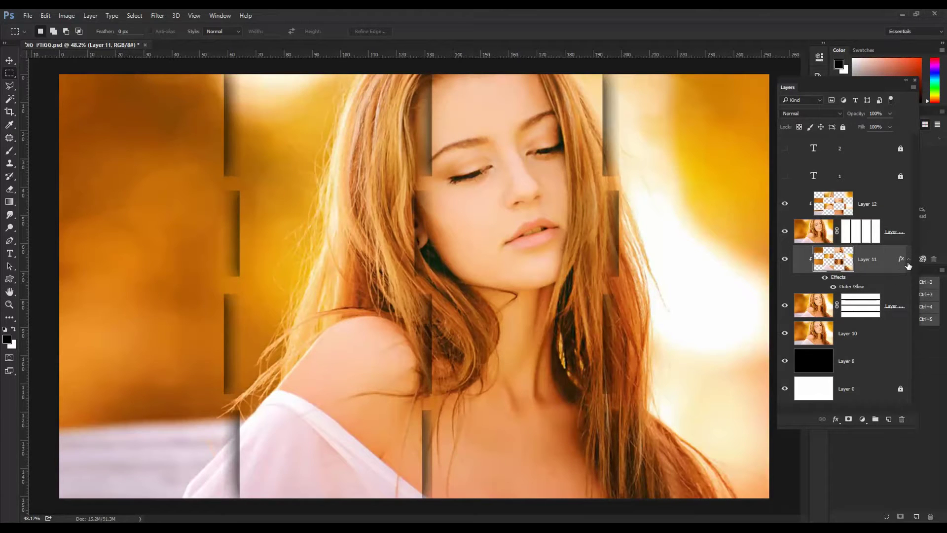
- Copy Layer 11's Outer Glow effect to Layer 12 and hide Layer 10
drag(902, 261, 902, 203)
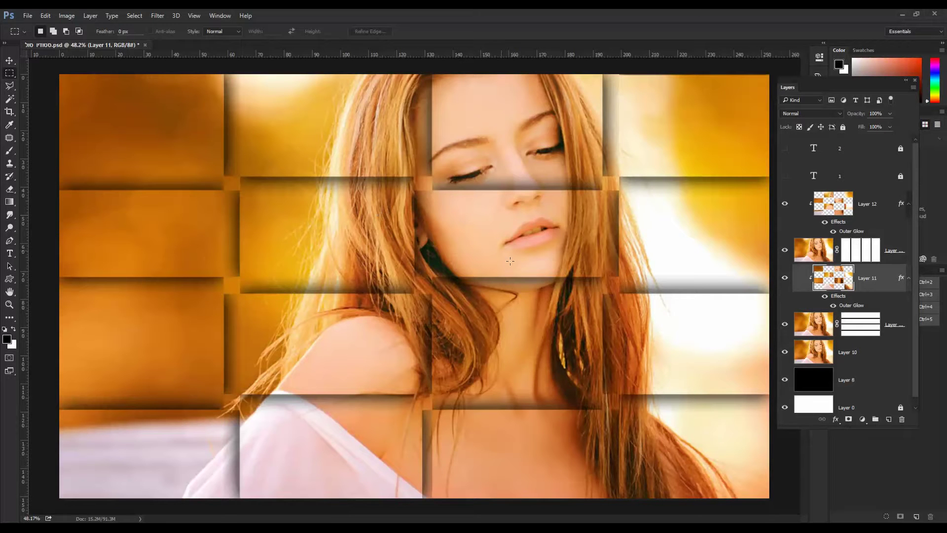
click(785, 353)
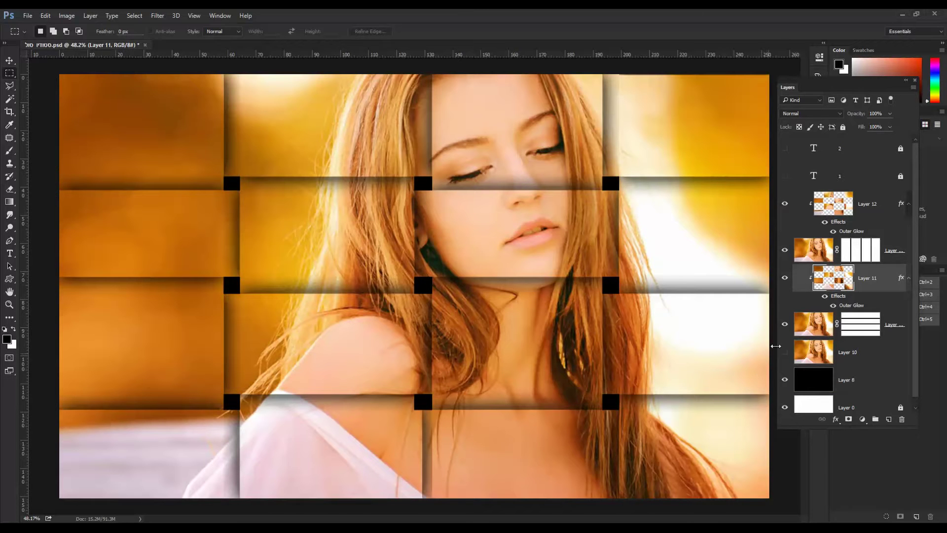
- Add a black Drop Shadow to Layer 12 with a reduced distance, 10% spread and 27 px size
click(894, 208)
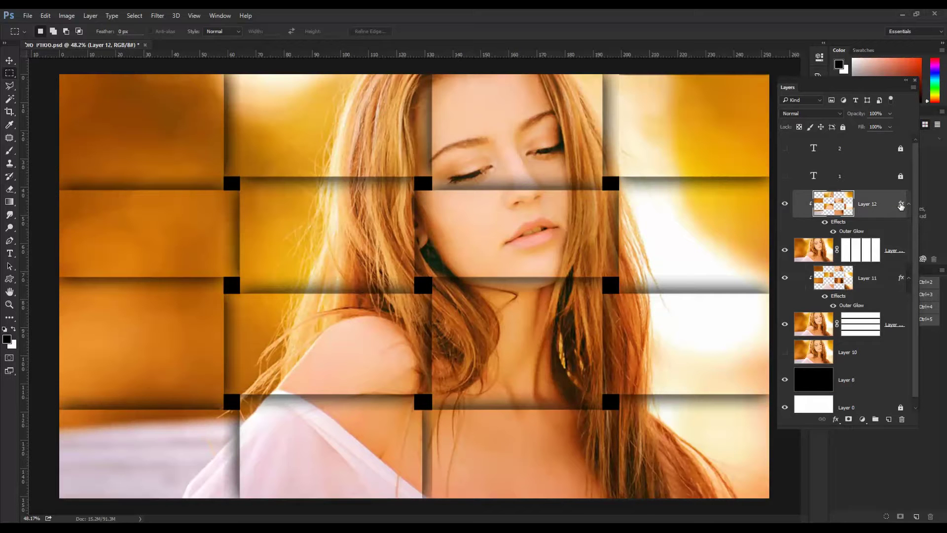
double_click(901, 205)
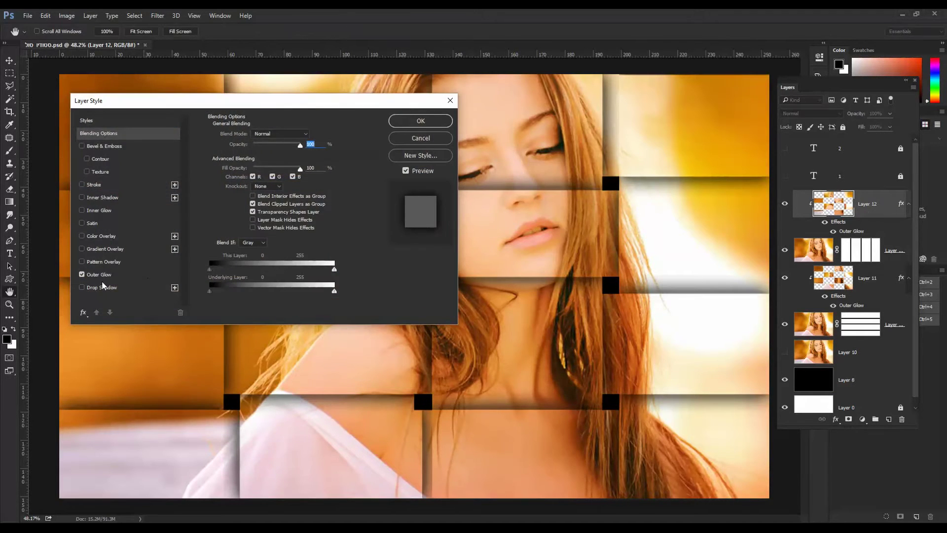
click(91, 290)
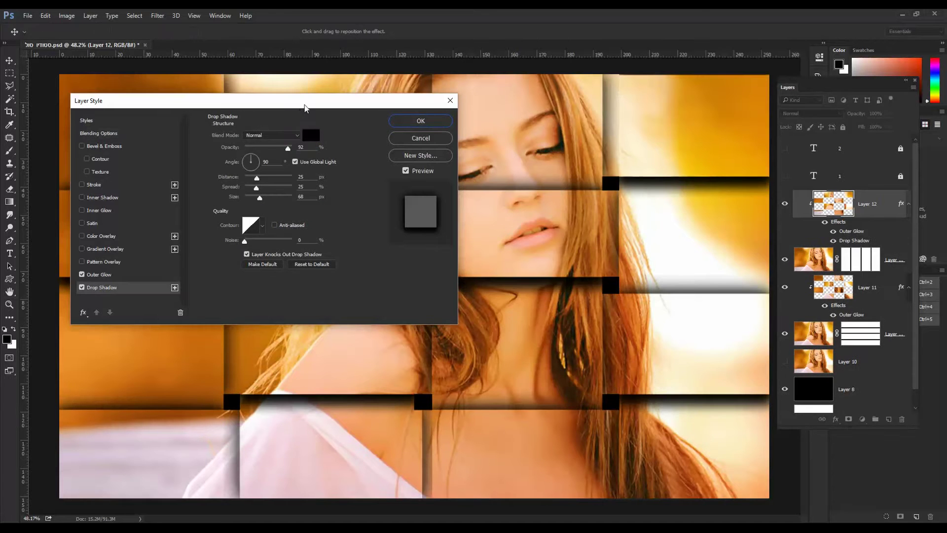
drag(313, 107, 722, 119)
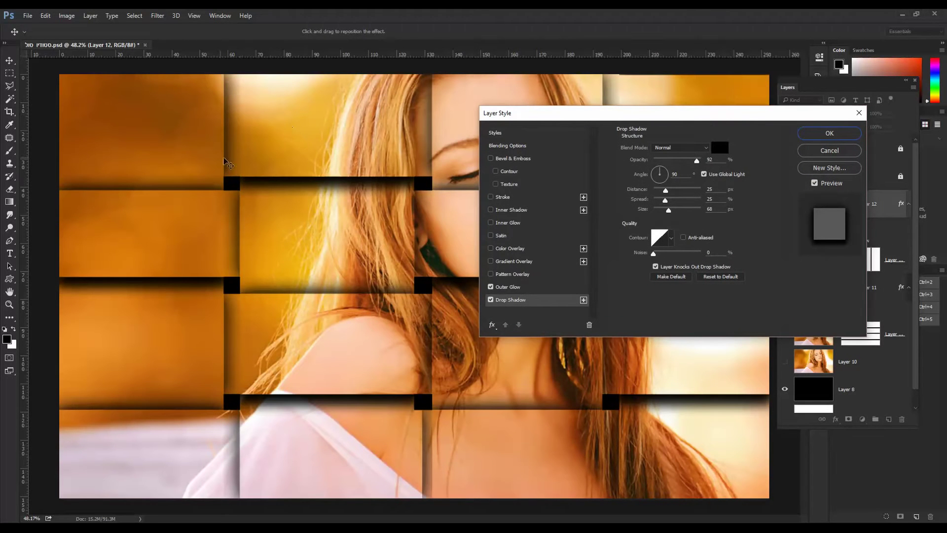
drag(668, 210, 658, 191)
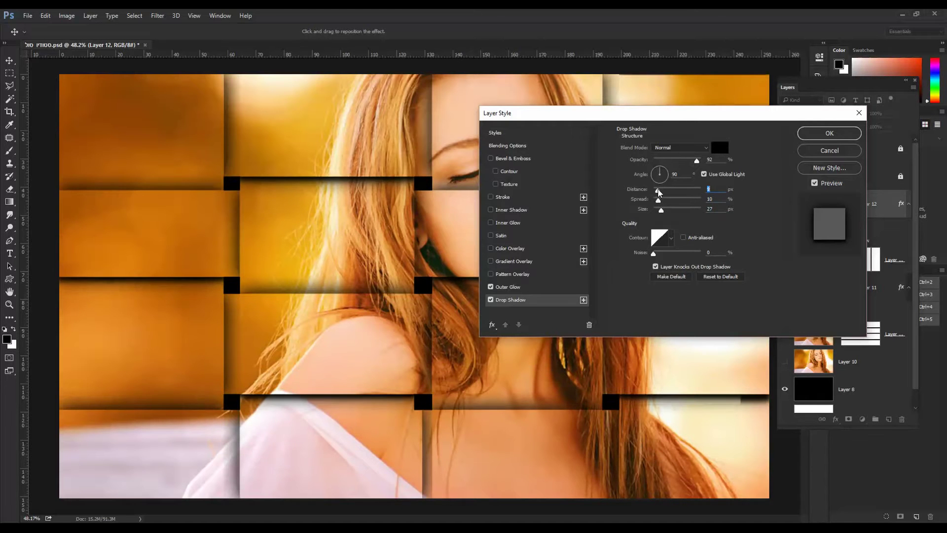
click(829, 133)
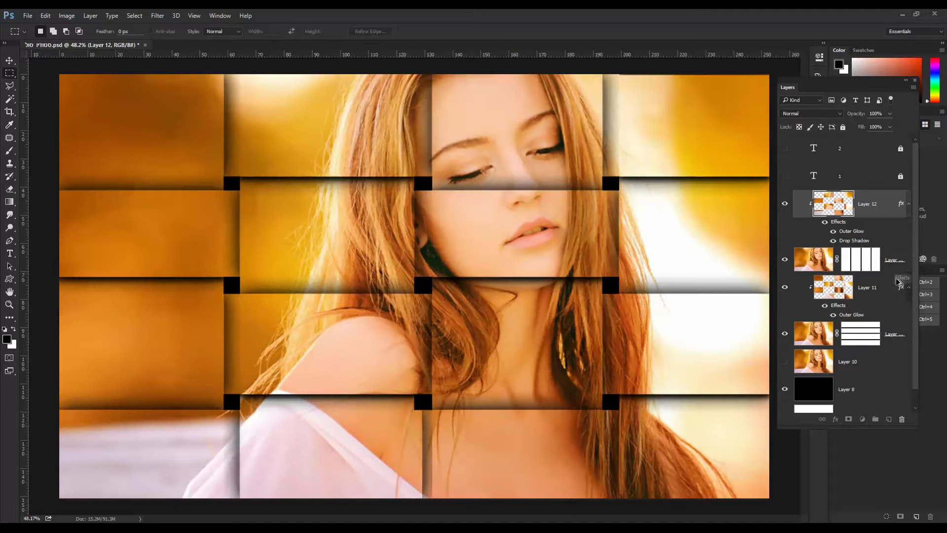
- Copy Layer 12's effects to Layer 11 and turn off the Drop Shadow on Layer 12
drag(905, 290, 904, 290)
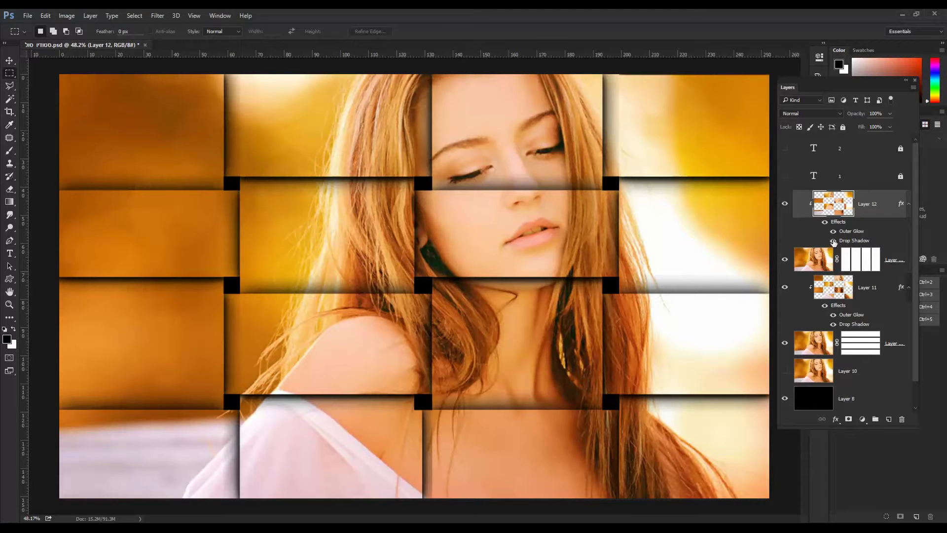
click(833, 240)
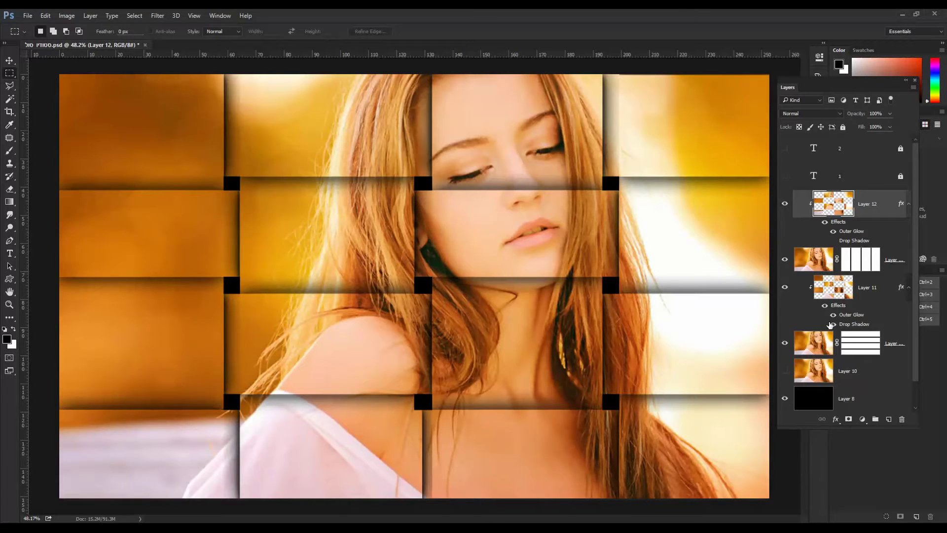
click(833, 325)
click(833, 324)
- Select the entire canvas and make a merged copy of all visible layers
drag(60, 74, 246, 104)
drag(564, 188, 804, 500)
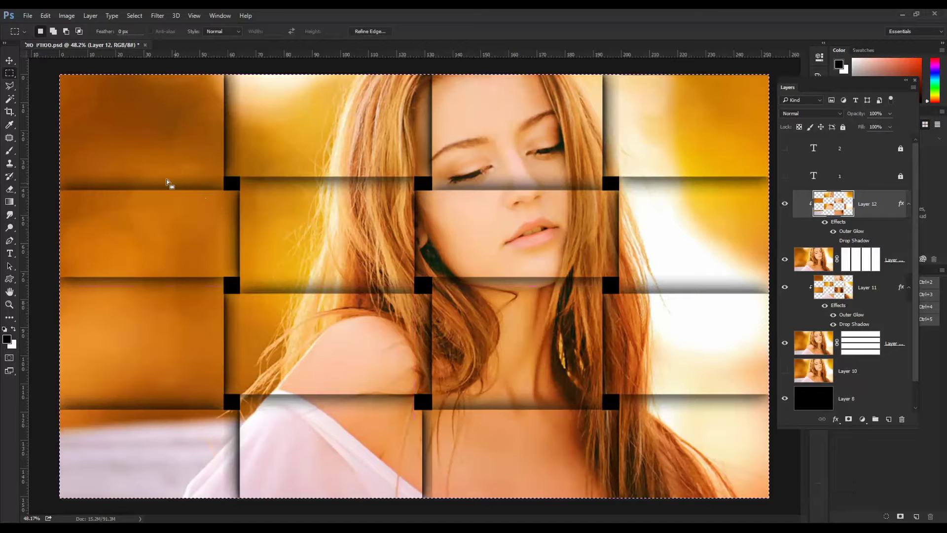
click(45, 15)
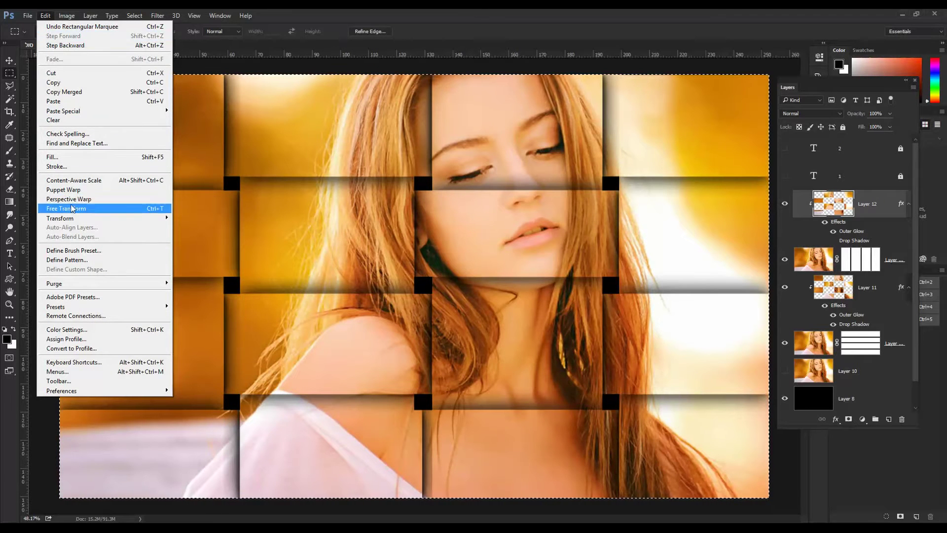
click(70, 92)
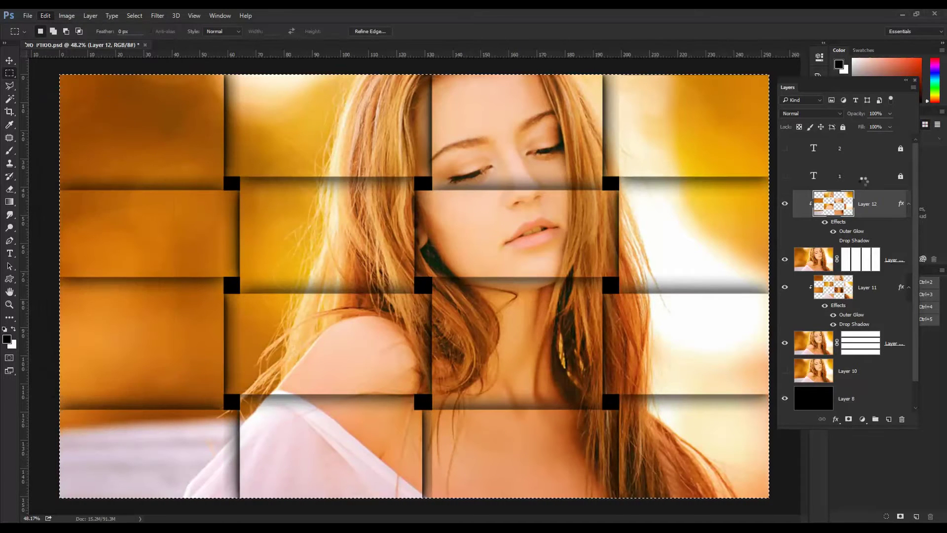
- Deselect the canvas and paste the merged copy onto a new layer above Layer 12
click(865, 178)
click(869, 209)
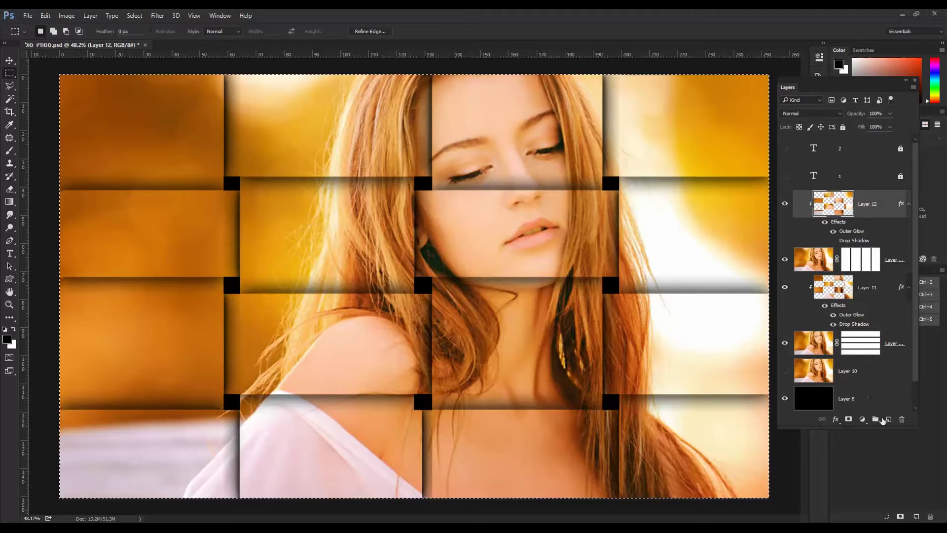
click(888, 419)
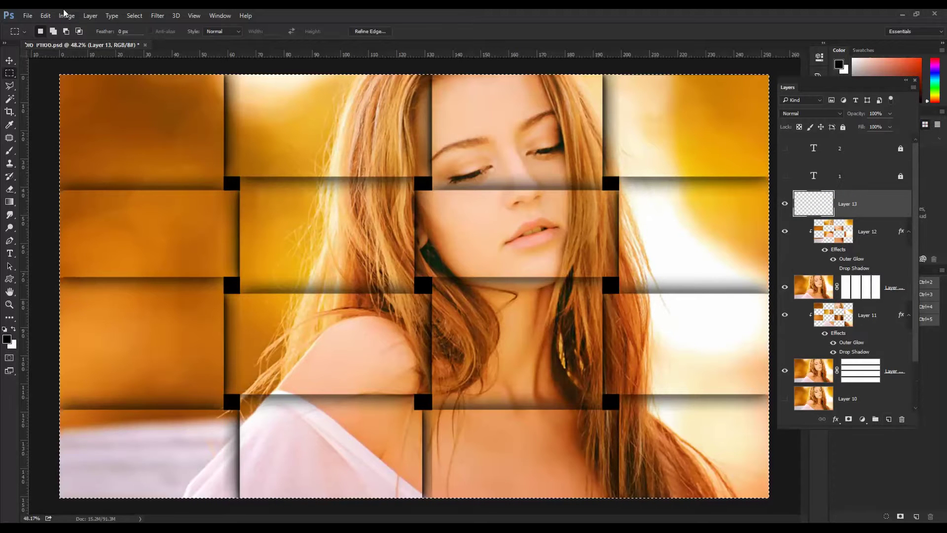
click(134, 15)
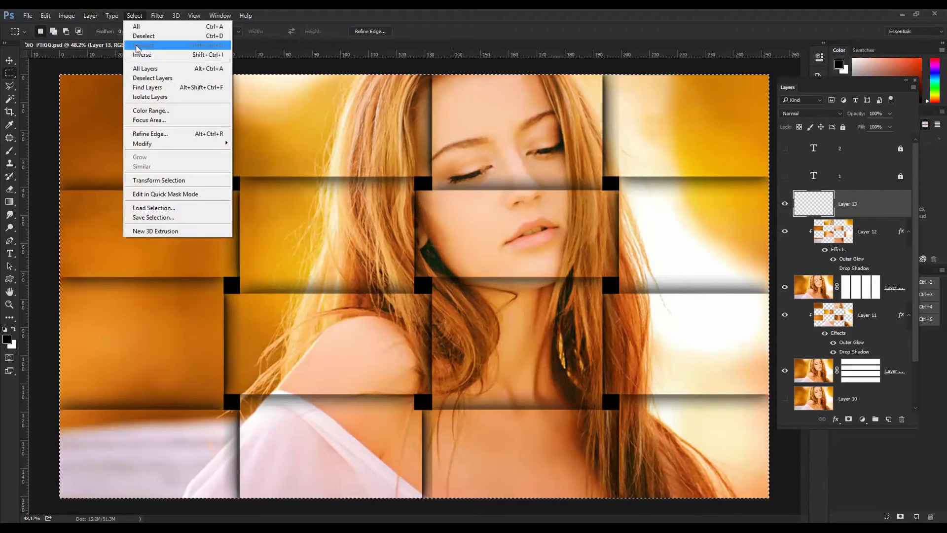
click(144, 36)
click(45, 16)
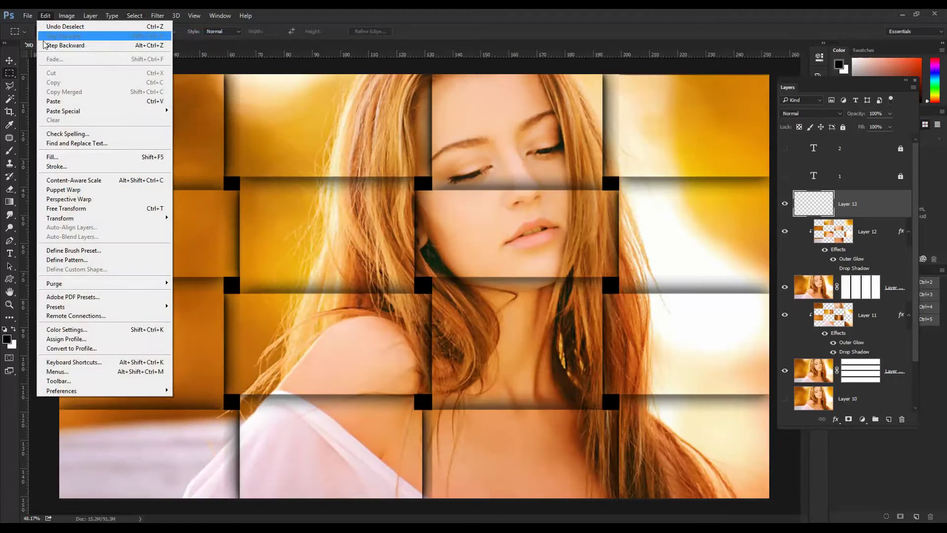
click(53, 101)
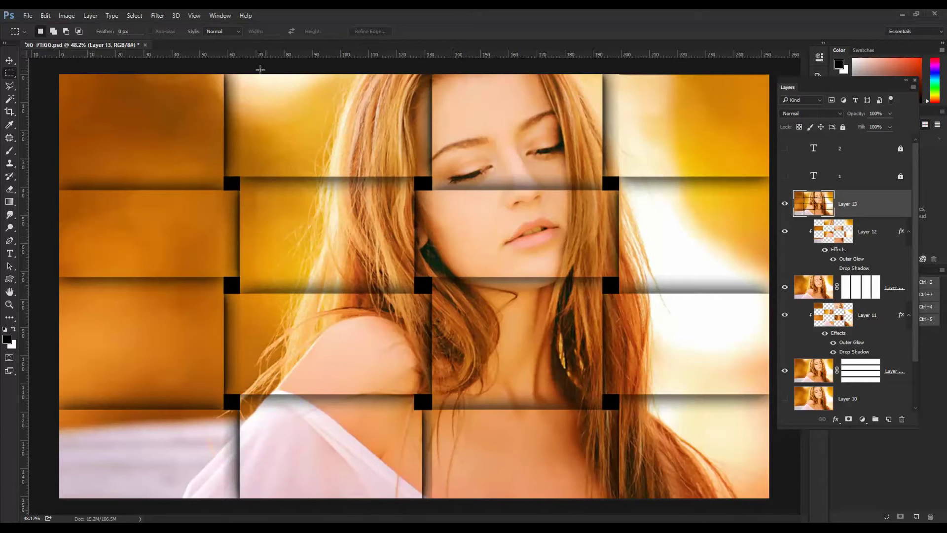
- Apply the Texturizer filter to the merged layer with the Canvas texture, 70% scaling, relief 10 and light from the top
click(158, 16)
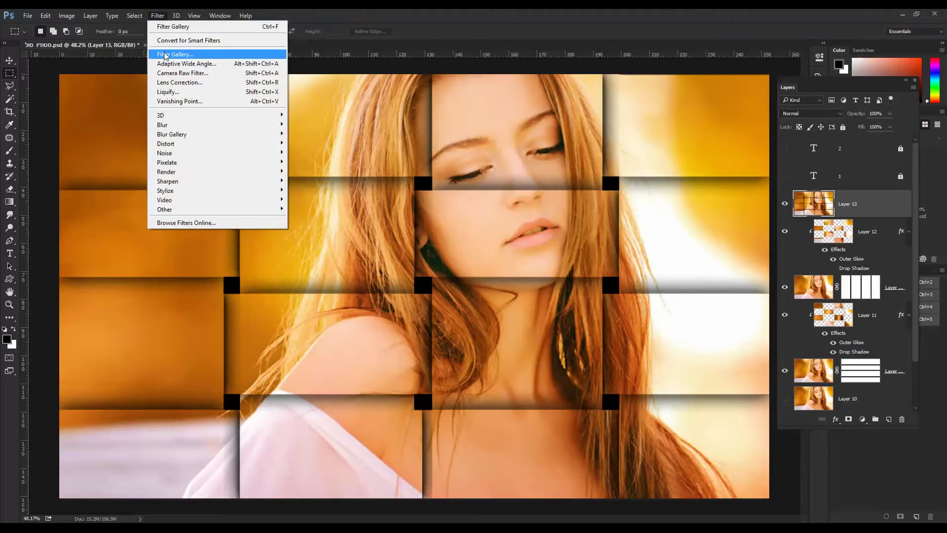
click(168, 55)
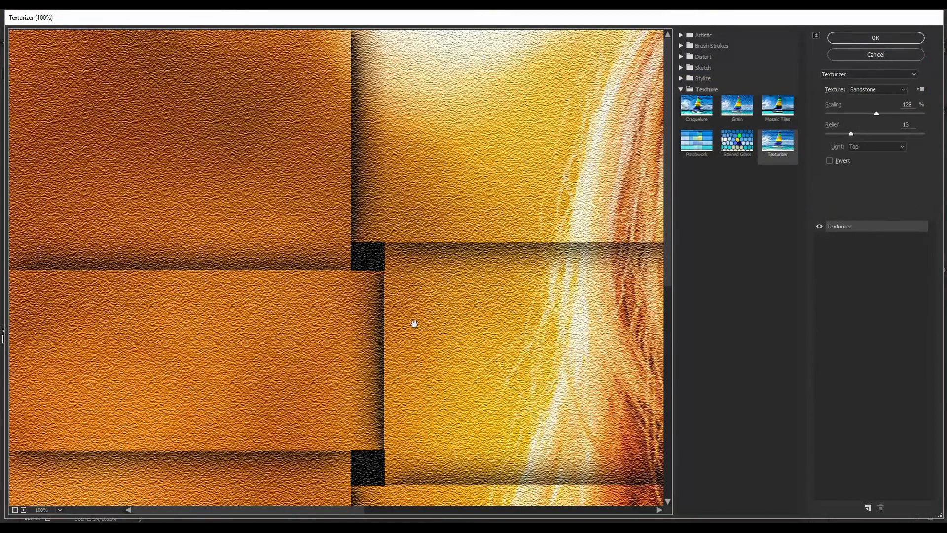
key(ctrl+0)
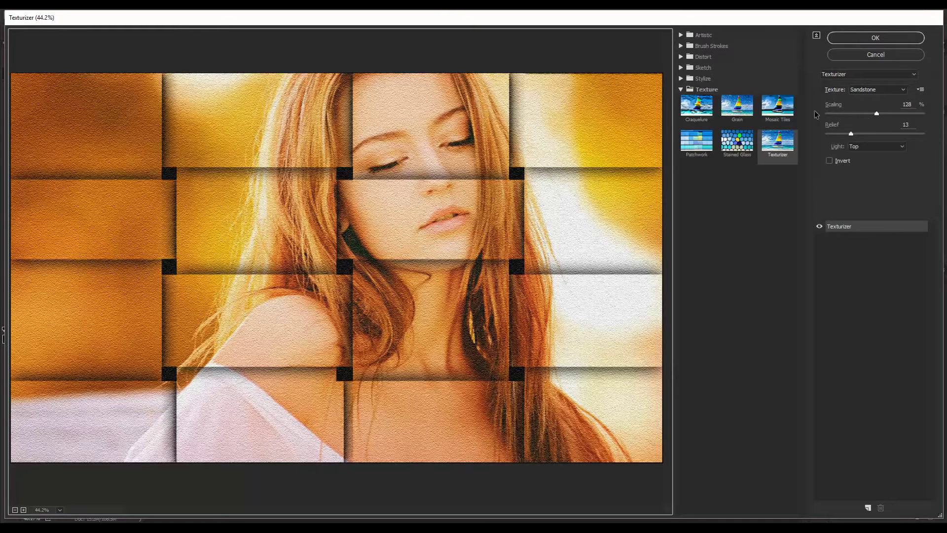
click(864, 90)
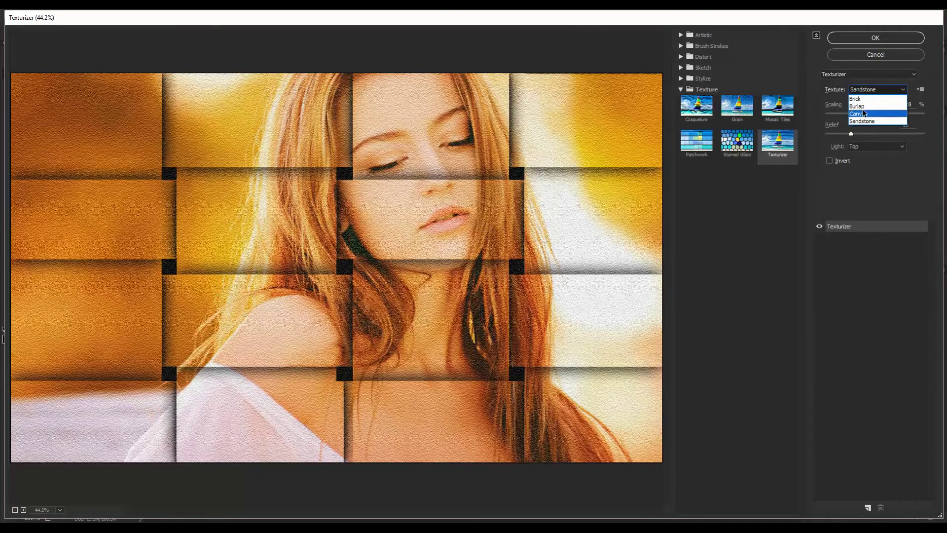
click(864, 107)
click(865, 90)
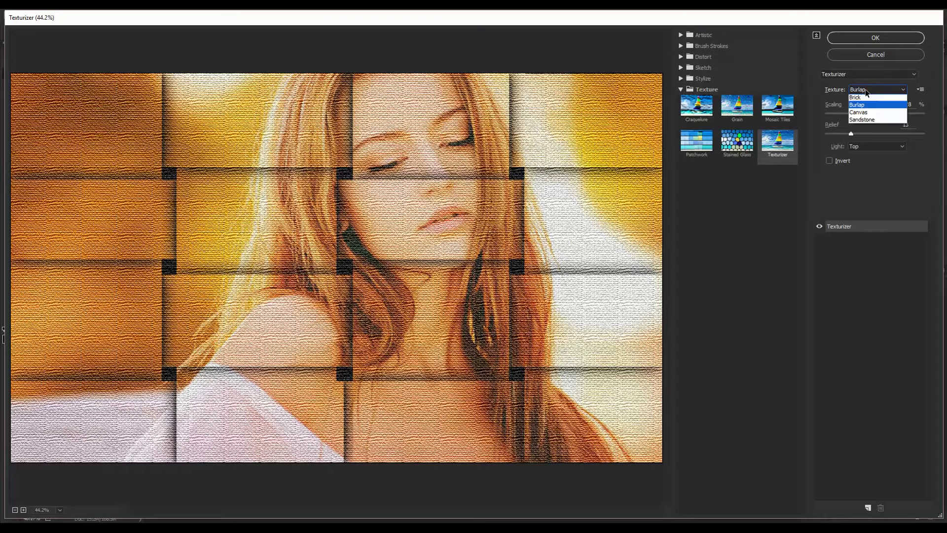
click(868, 96)
click(867, 93)
click(862, 114)
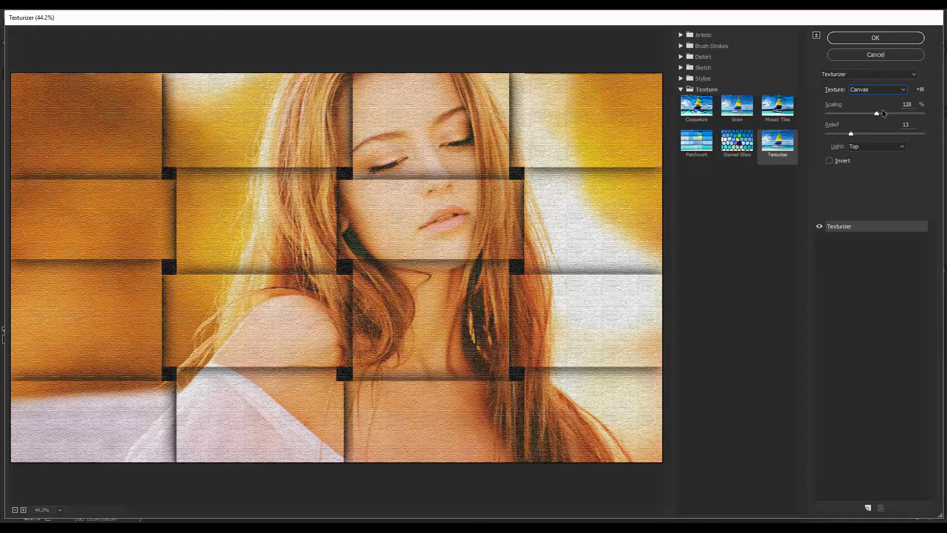
drag(877, 113, 846, 141)
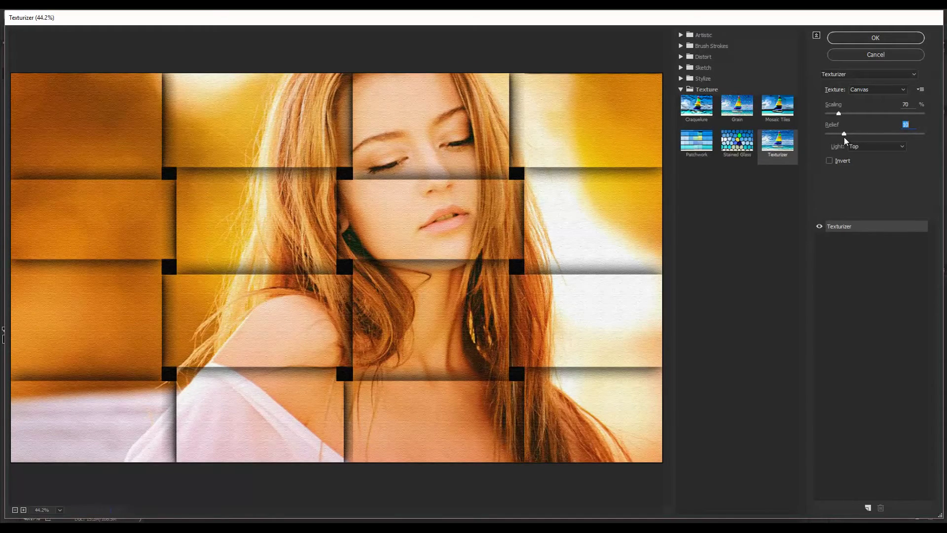
click(877, 39)
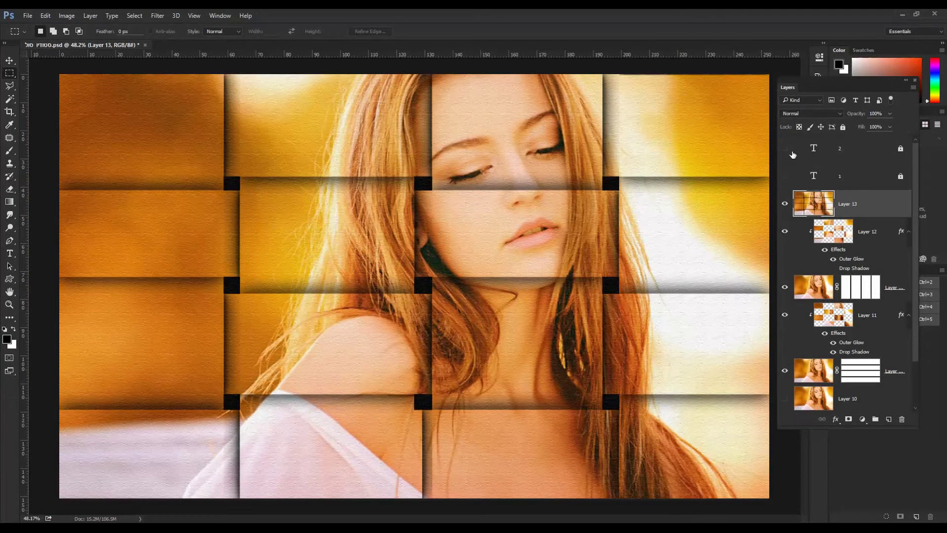
- Examine the canvas-textured woven portrait with the interface hidden, both with and without the contents of text layer 2
click(785, 149)
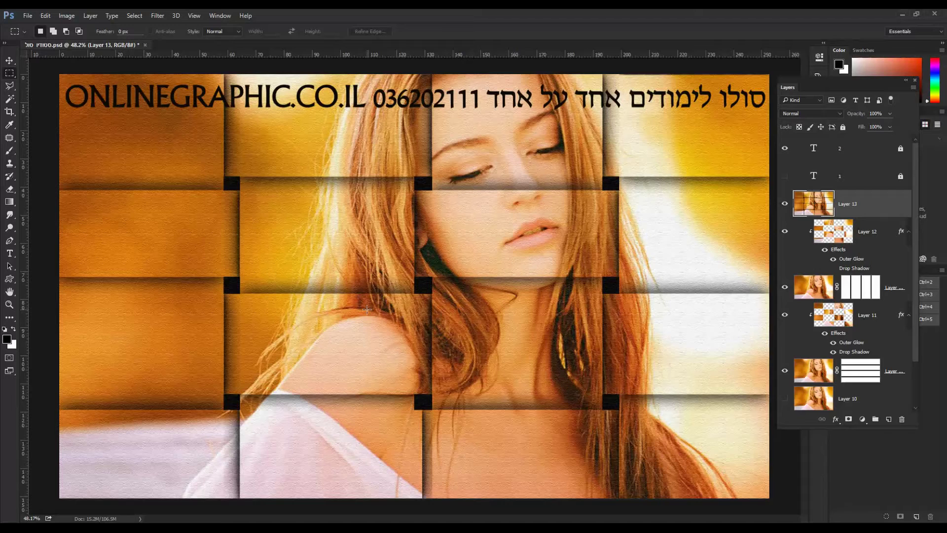
key(Tab)
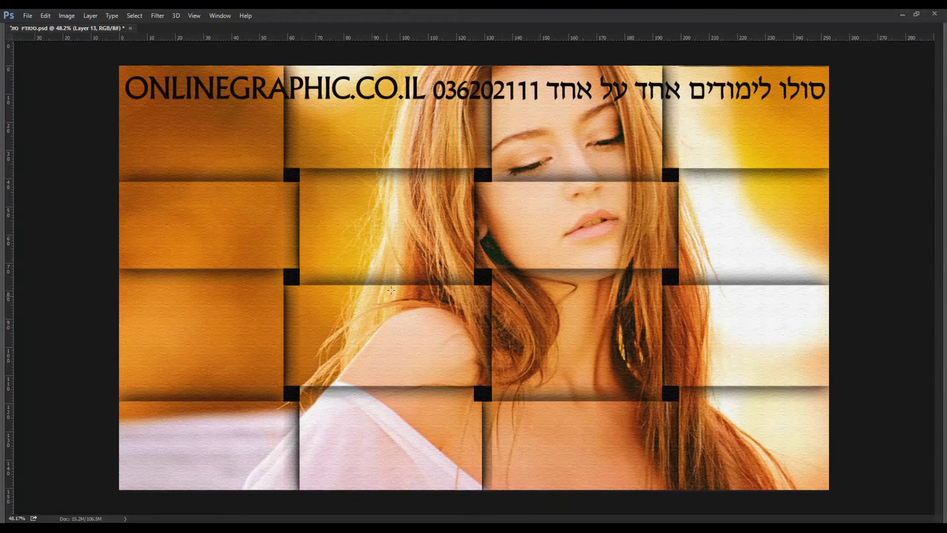
key(Tab)
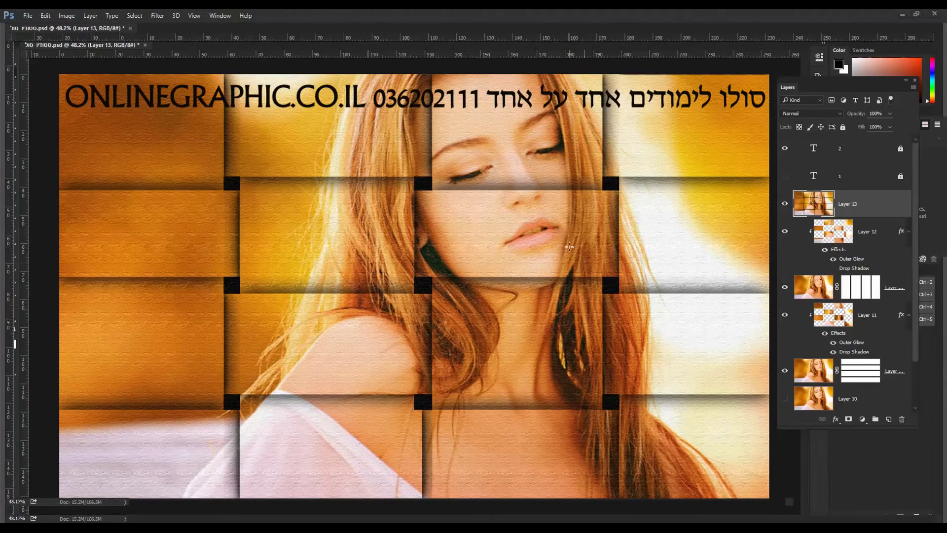
click(785, 148)
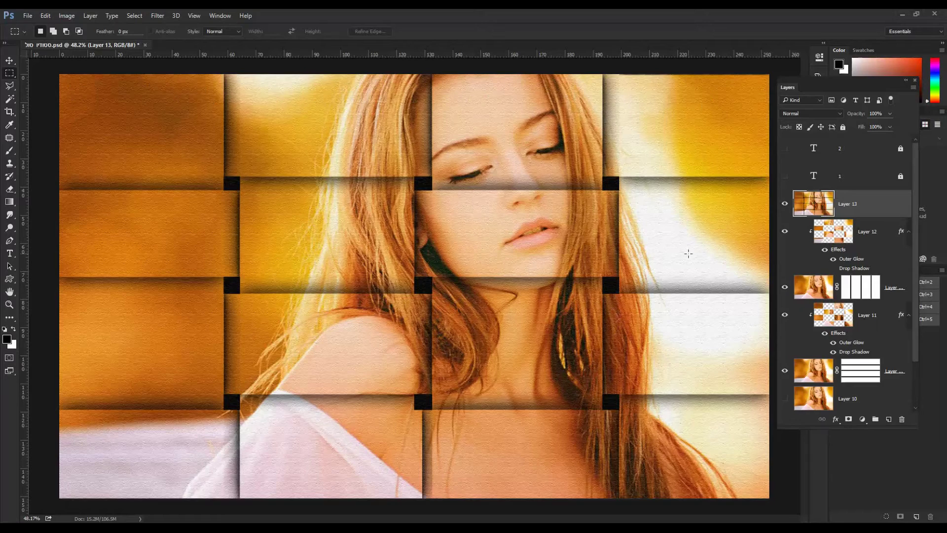
scroll(688, 253, up, 1)
key(Tab)
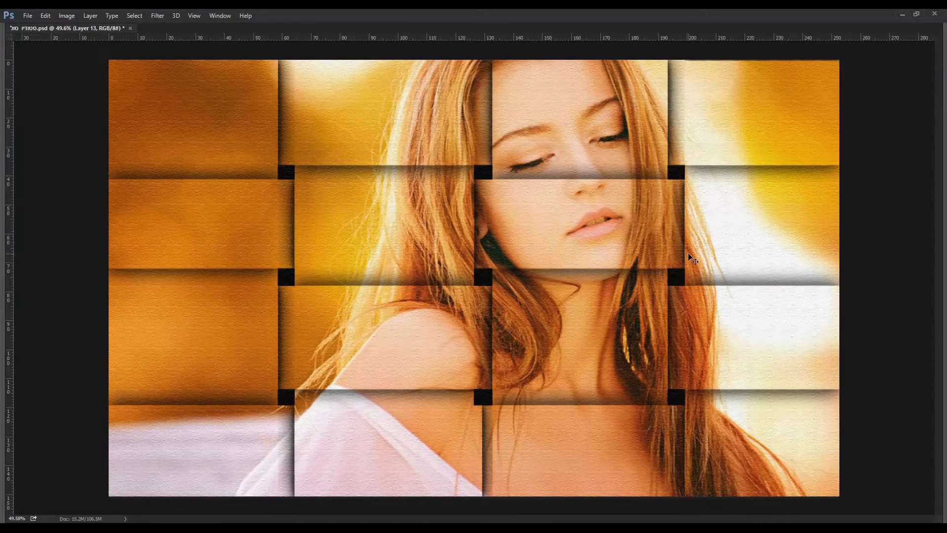
scroll(688, 253, up, 2)
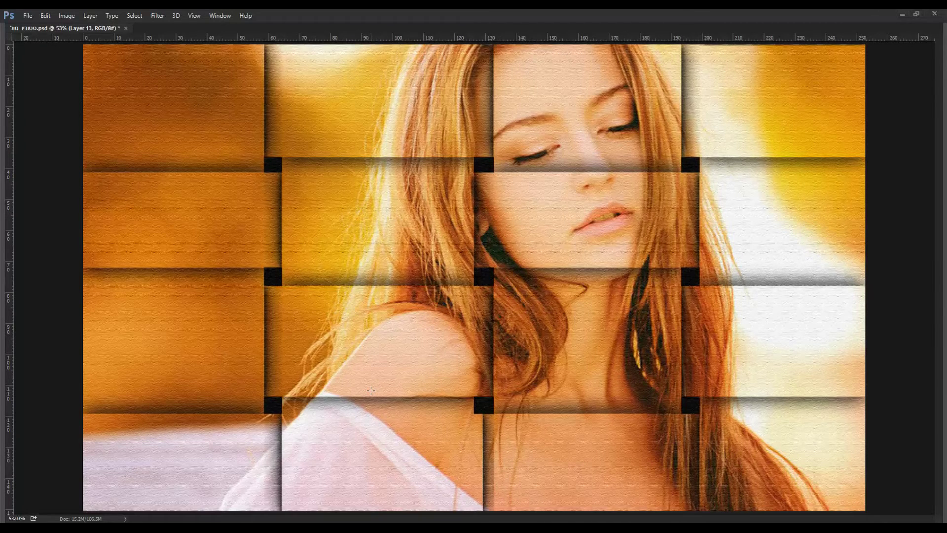
key(Tab)
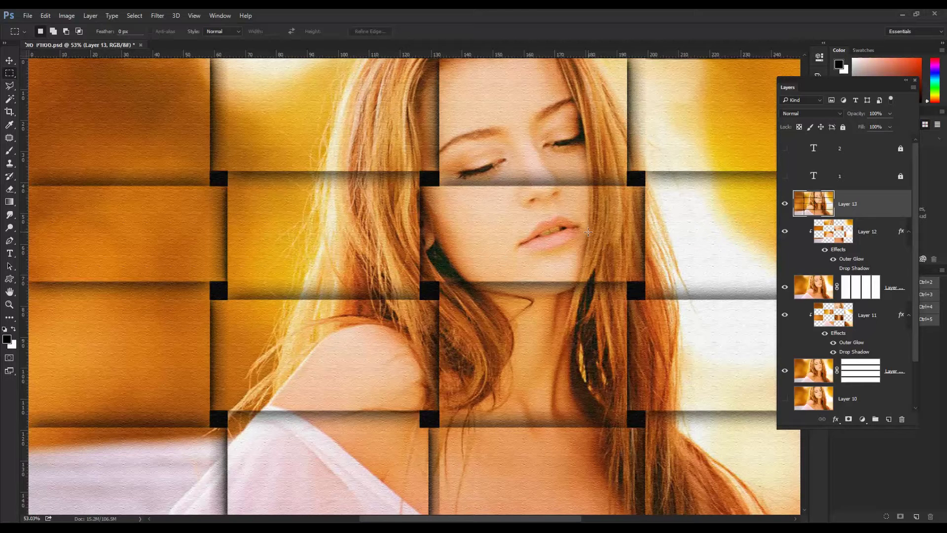
- Show text layer 2 and move the floating Layers panel lower in the workspace
click(785, 151)
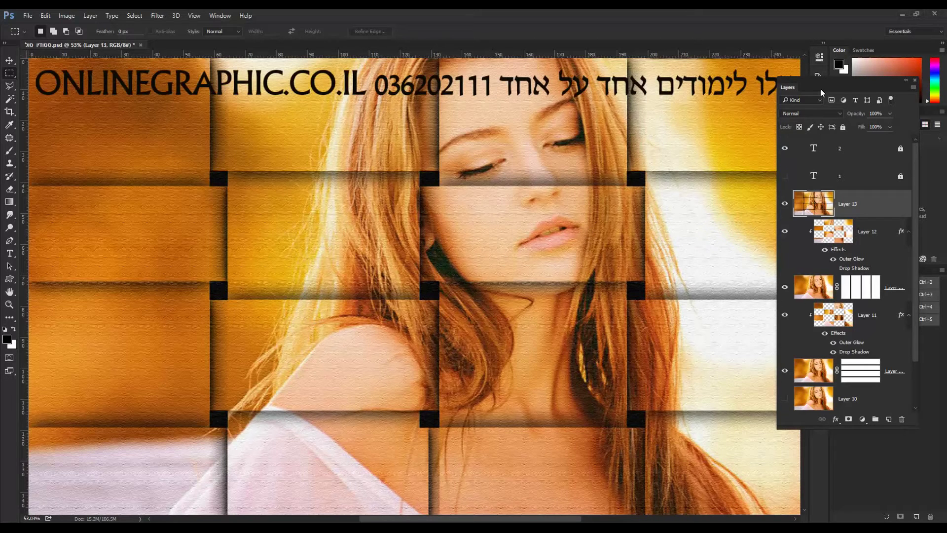
drag(822, 92, 795, 204)
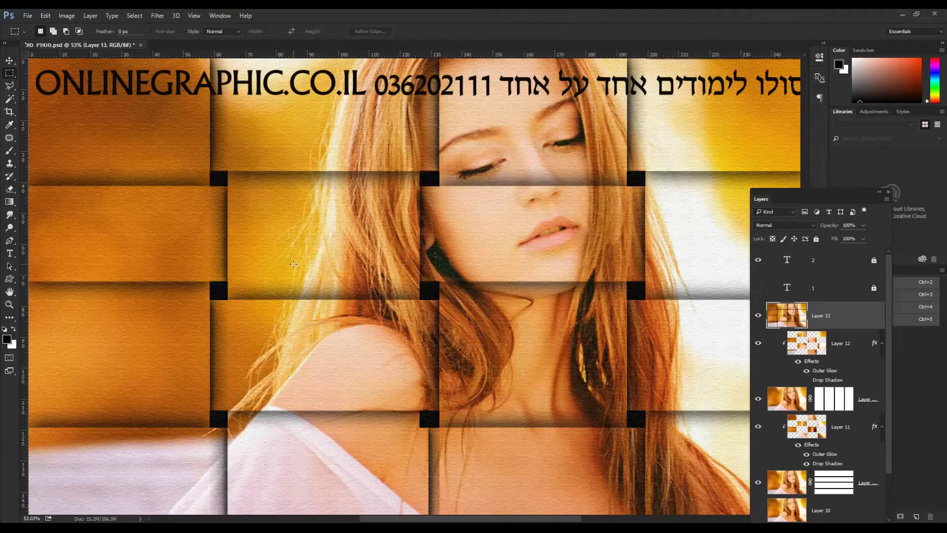
scroll(294, 264, down, 2)
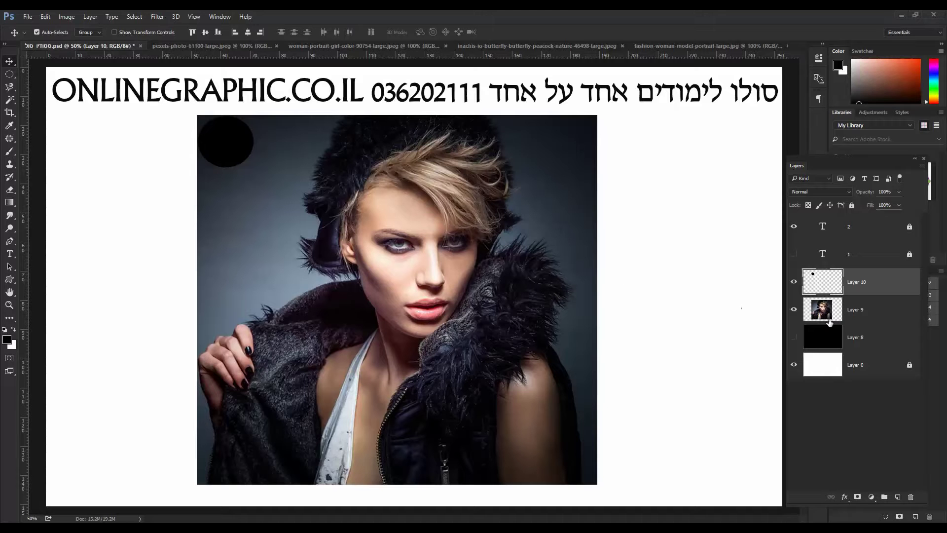
- Duplicate the black circle on Layer 10 across the portrait's upper edge to form a row of seven circles
click(794, 309)
click(794, 309)
drag(236, 156, 398, 152)
drag(397, 152, 563, 149)
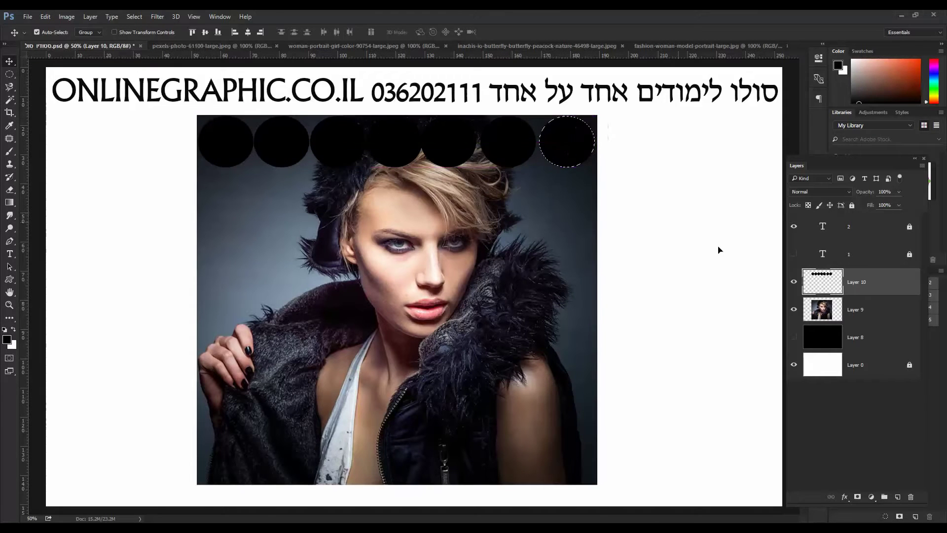
- Duplicate the row of circles six times and stack the copies downward to cover the portrait with seven rows
drag(856, 282, 898, 496)
key(ctrl+d)
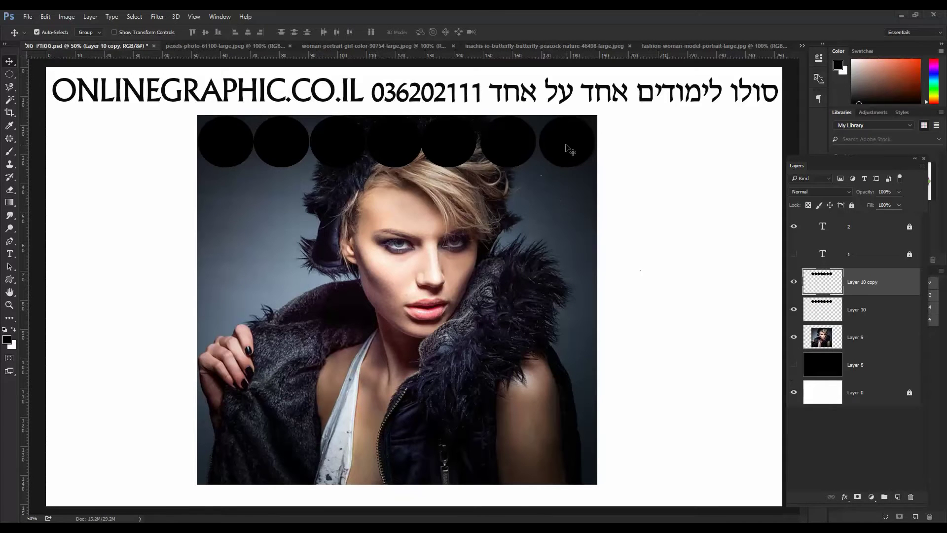
drag(567, 145, 579, 449)
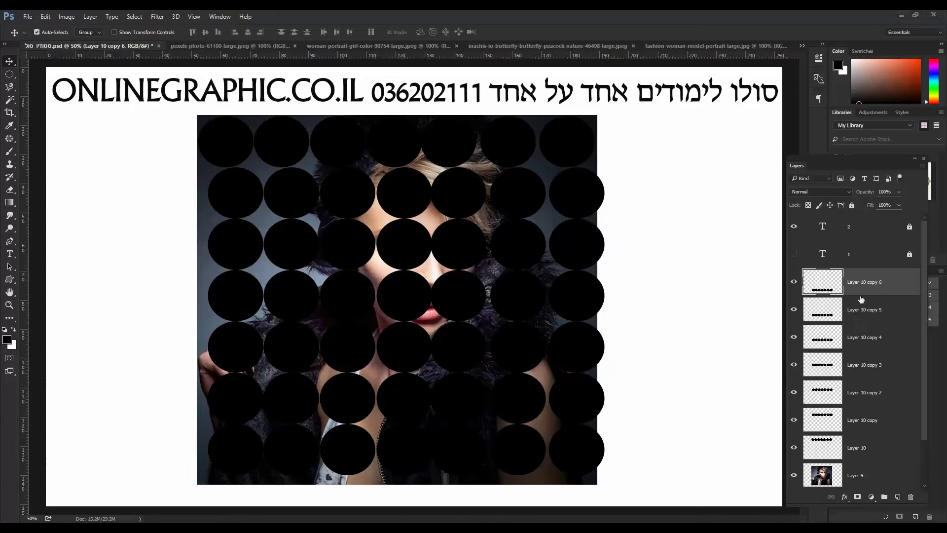
- Select the six copied circle rows together and nudge them left to align with the original row on Layer 10
shift+click(855, 422)
shift+click(864, 391)
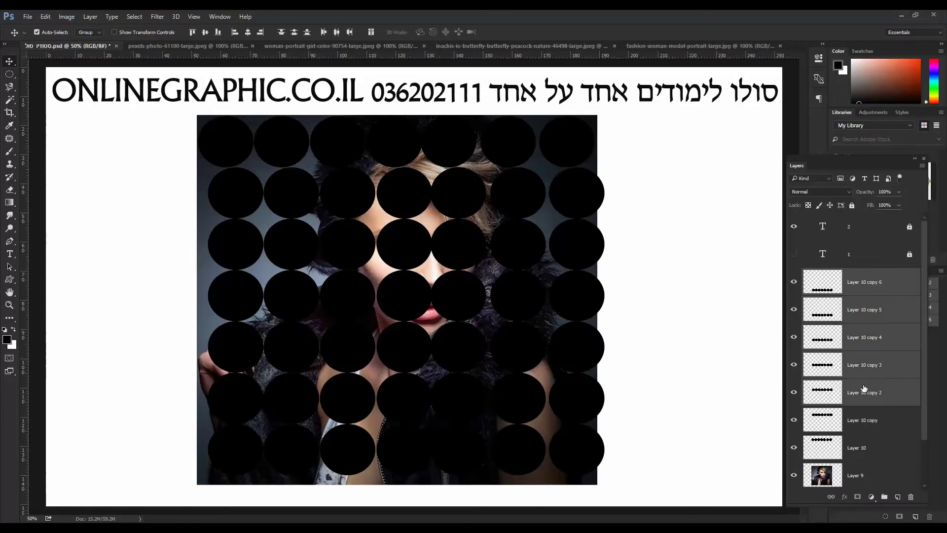
shift+click(859, 420)
key(Left)
key(Left)
key(Left)
key(Left)
key(Left)
key(Left)
key(Left)
key(Left)
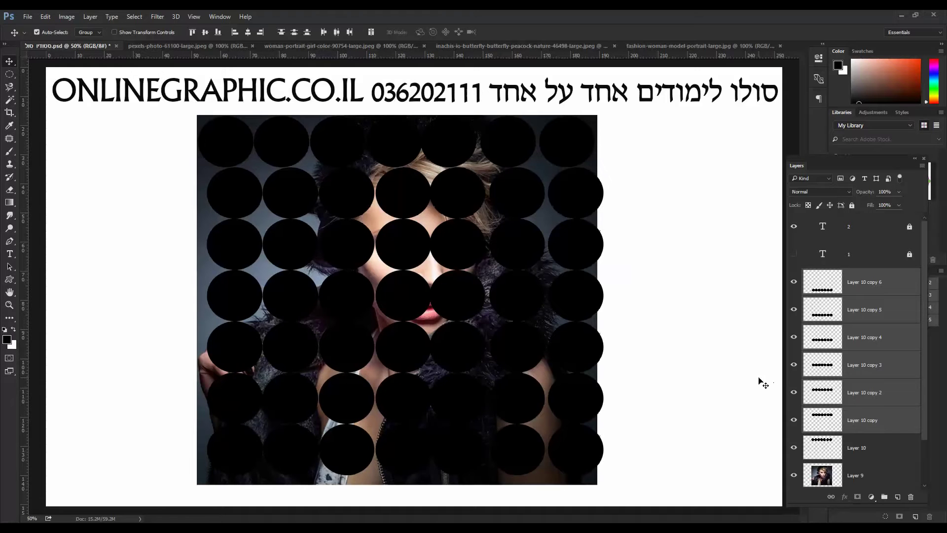
key(Left)
key(Left)
key(Left)
key(Left)
key(Left)
key(Left)
key(Left)
key(Left)
key(Left)
key(Left)
key(Left)
key(Left)
key(Left)
key(Left)
key(Left)
key(Left)
key(Left)
key(Left)
key(Left)
key(Left)
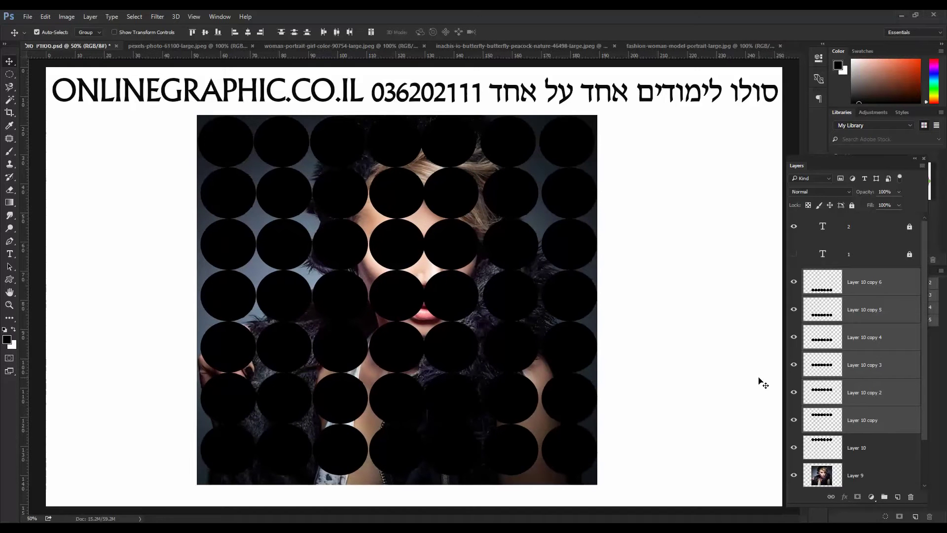
key(Left)
key(Left)
key(Left)
key(Left)
key(Left)
key(Left)
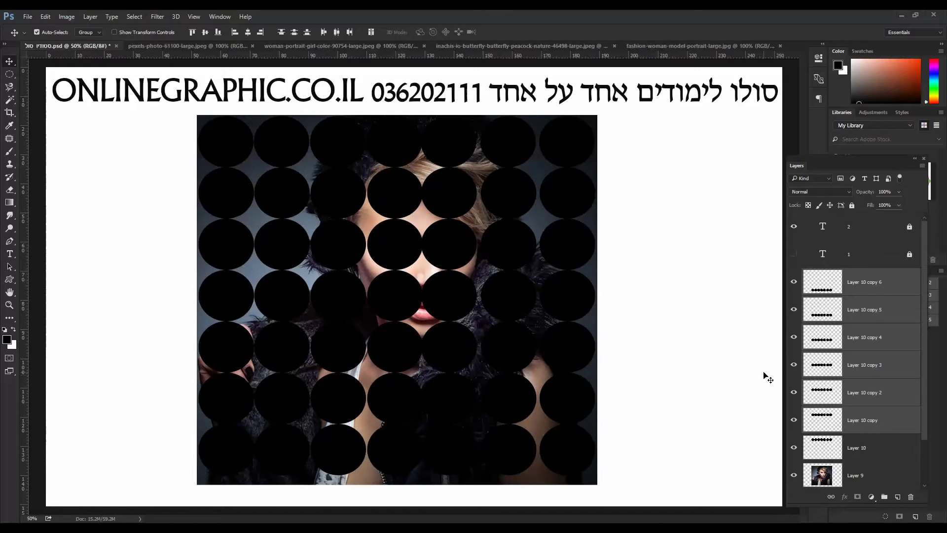
key(Left)
key(Left)
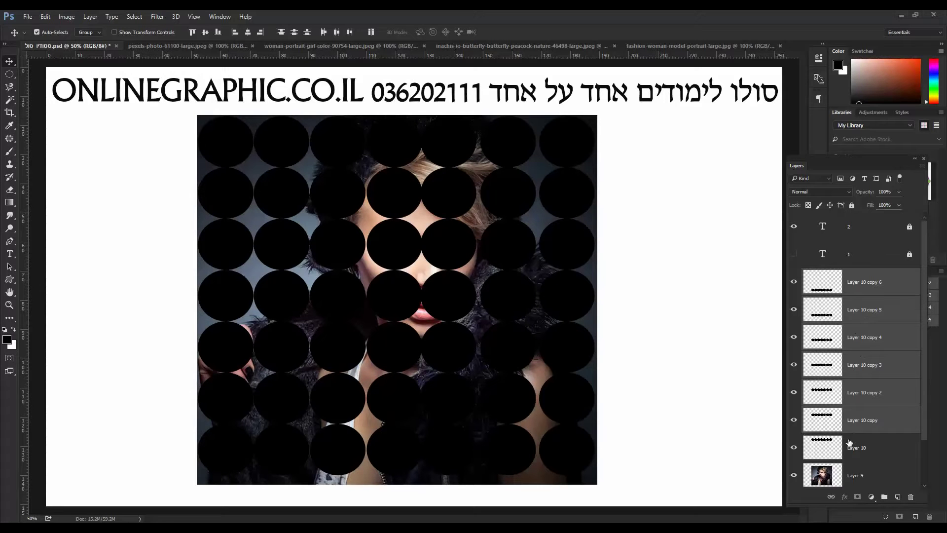
- Add Layer 10 to the selected circle rows and merge all seven into one layer
shift+click(863, 449)
right_click(881, 348)
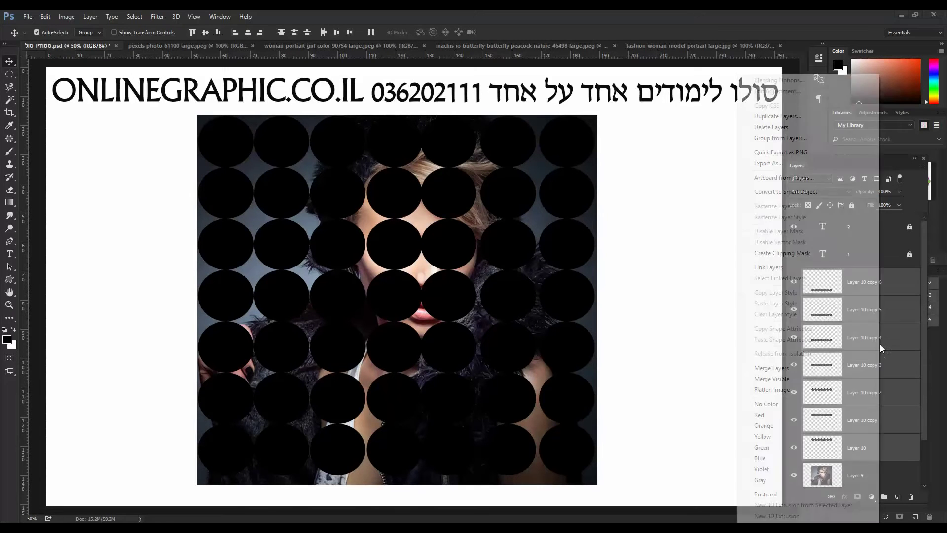
click(772, 370)
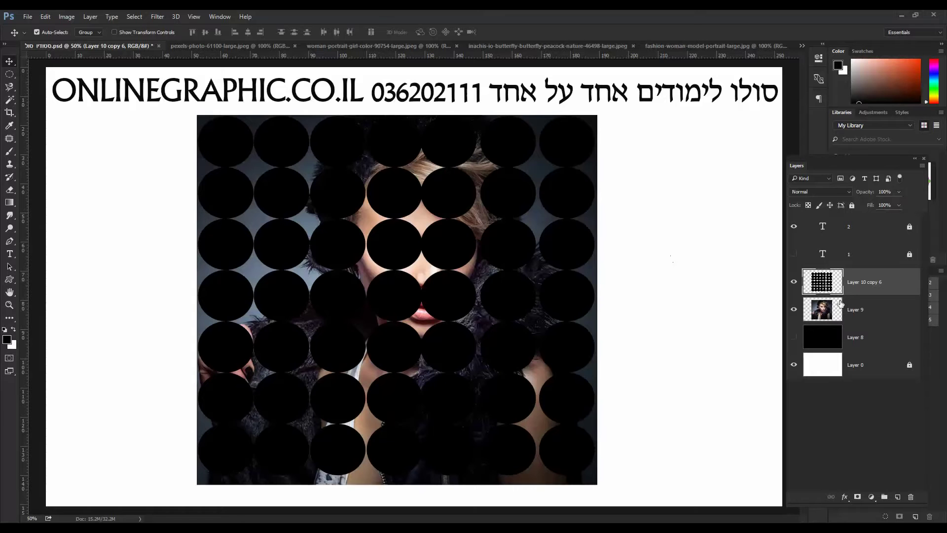
- Move the merged circles layer below Layer 9 and place a hidden duplicate of Layer 9 beneath the circles
click(794, 282)
click(794, 282)
drag(854, 279, 898, 497)
click(873, 284)
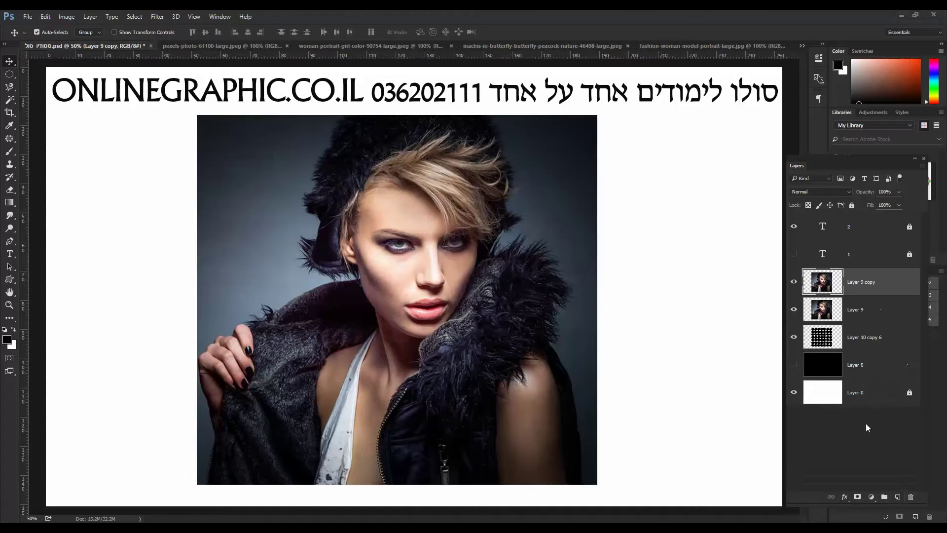
click(795, 284)
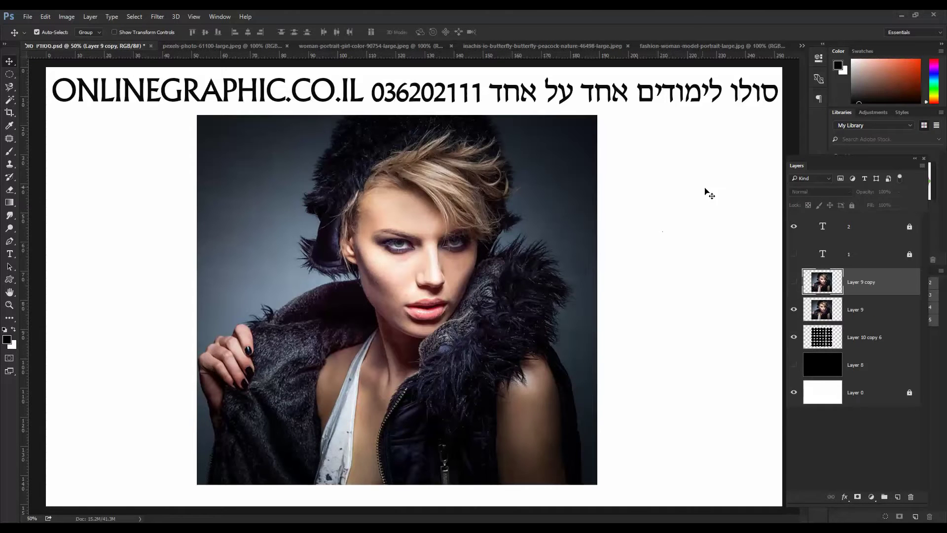
drag(869, 295, 815, 328)
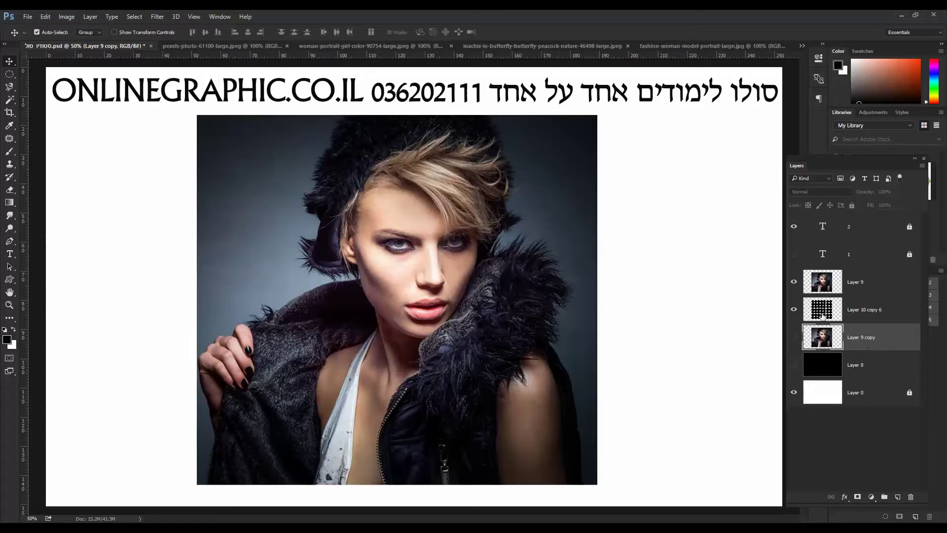
- Clip the portrait on Layer 9 to the merged circles layer with a clipping mask
click(856, 286)
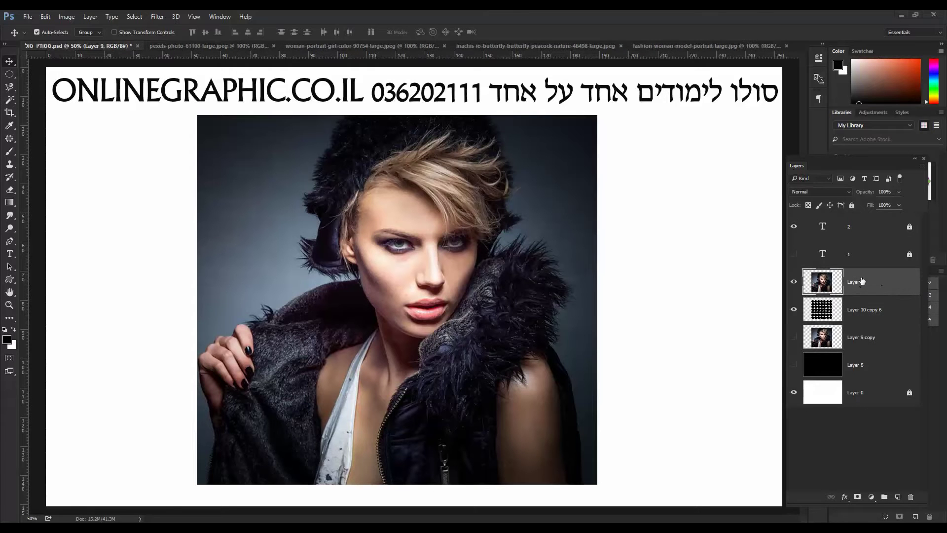
right_click(861, 282)
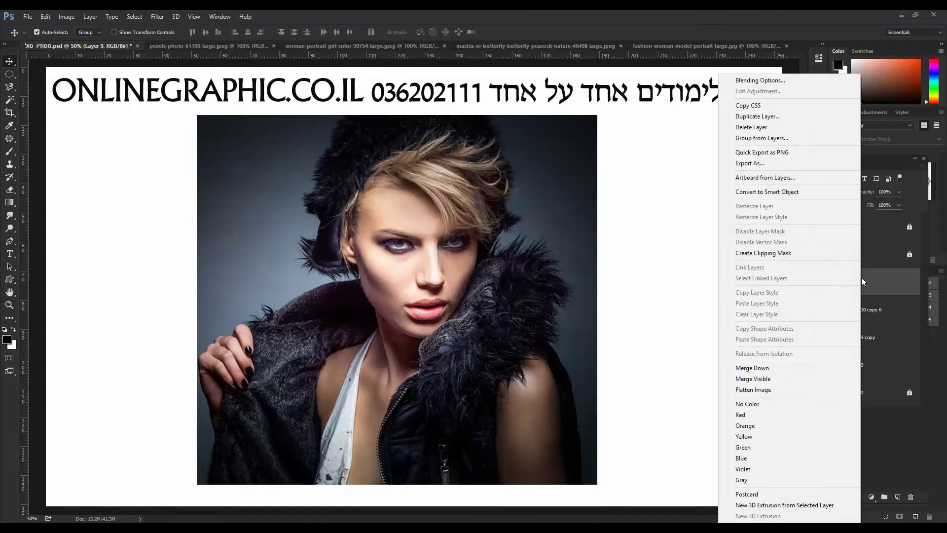
click(789, 255)
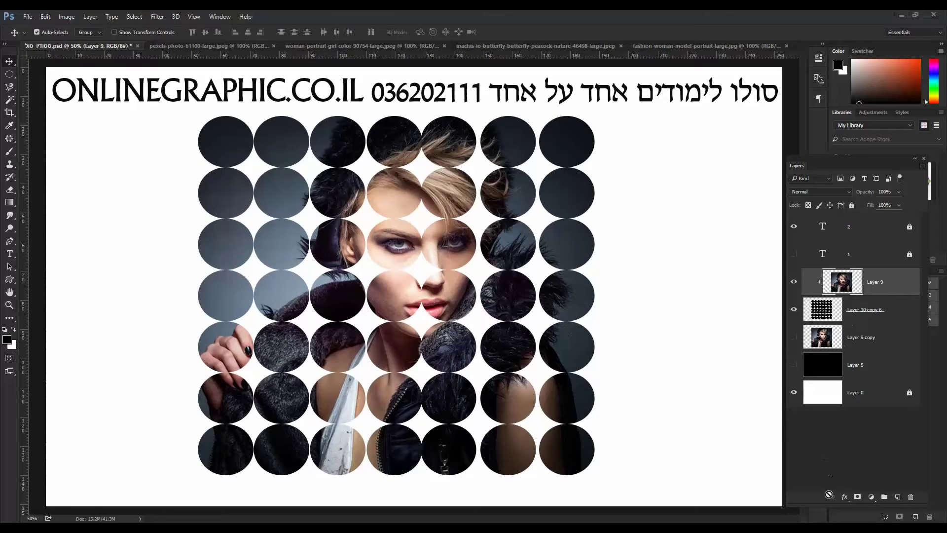
- Add a Drop Shadow effect to the clipped Layer 9 and enlarge the shadow
click(845, 498)
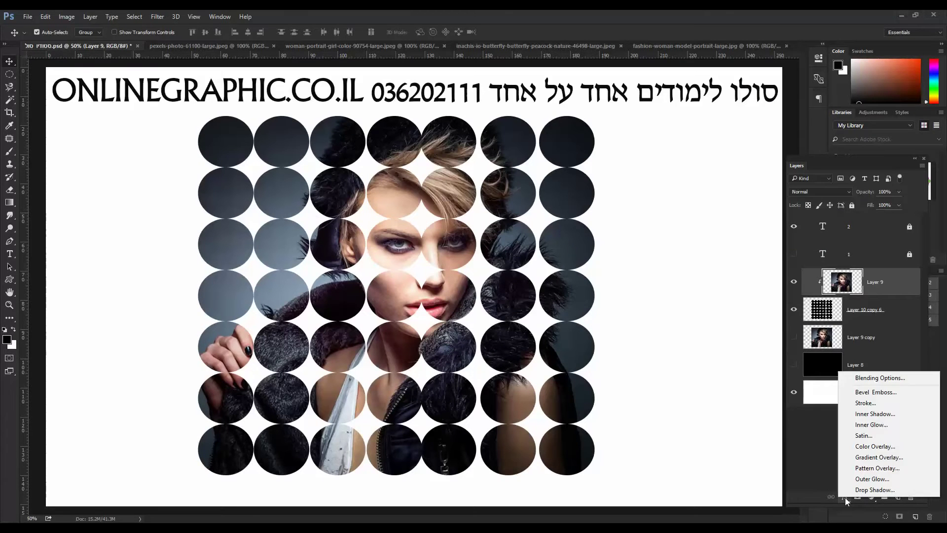
click(831, 401)
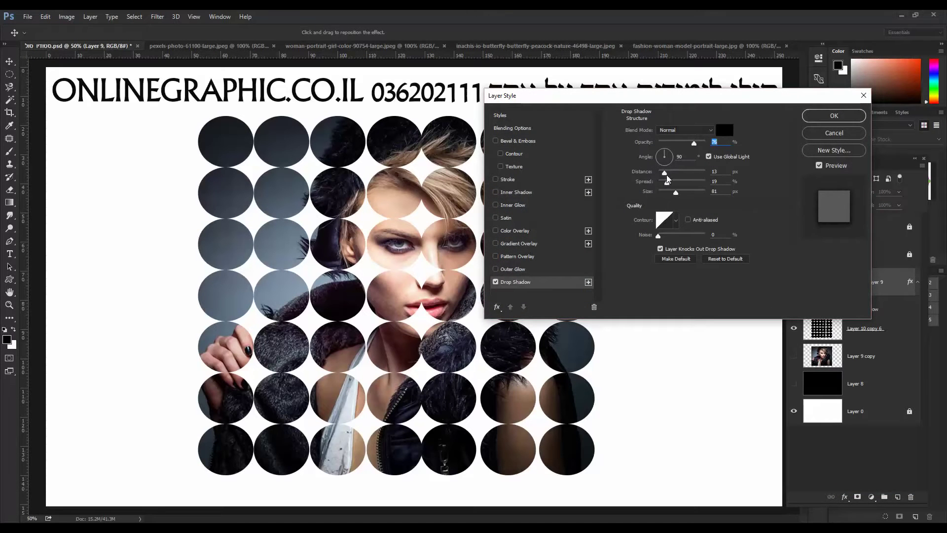
drag(666, 174, 688, 190)
click(816, 121)
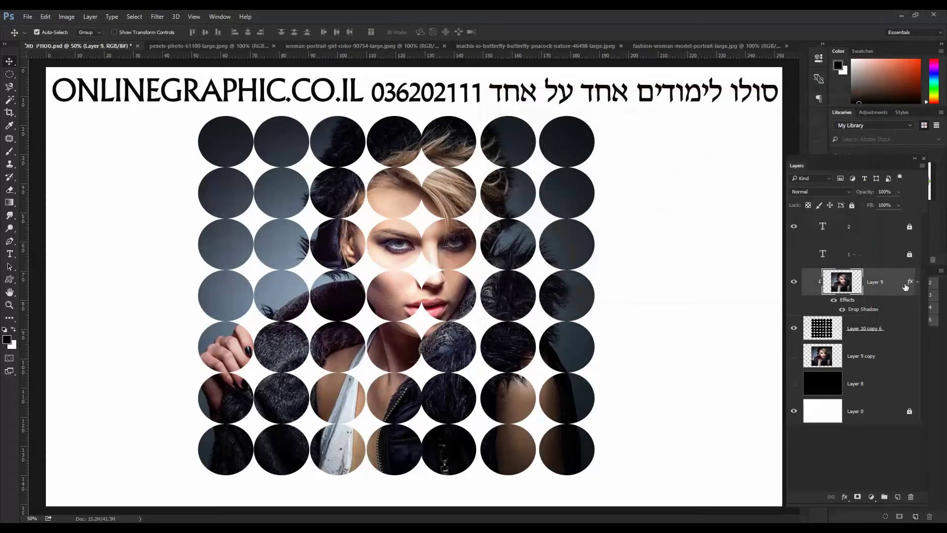
- Copy Layer 9's Drop Shadow to the circles layer and show the Layer 9 copy beneath it
drag(911, 282, 907, 327)
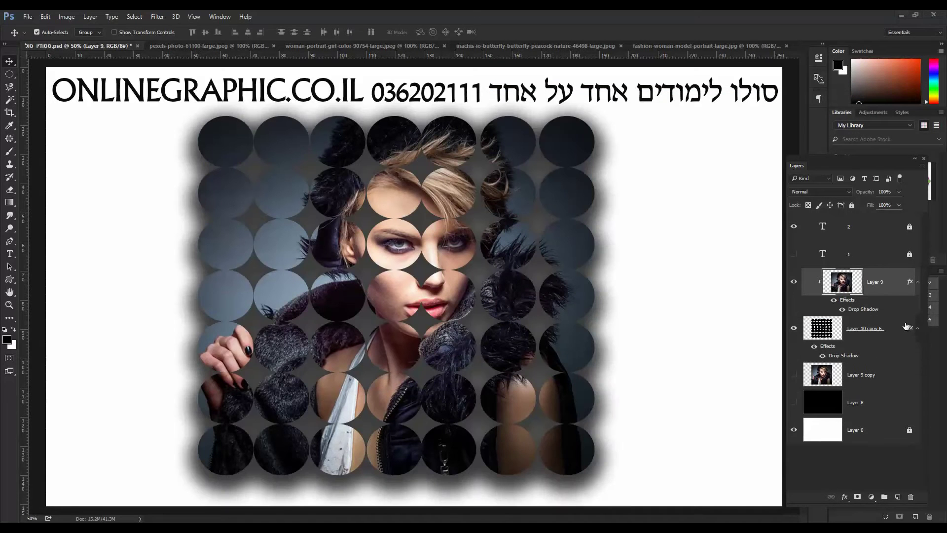
click(794, 377)
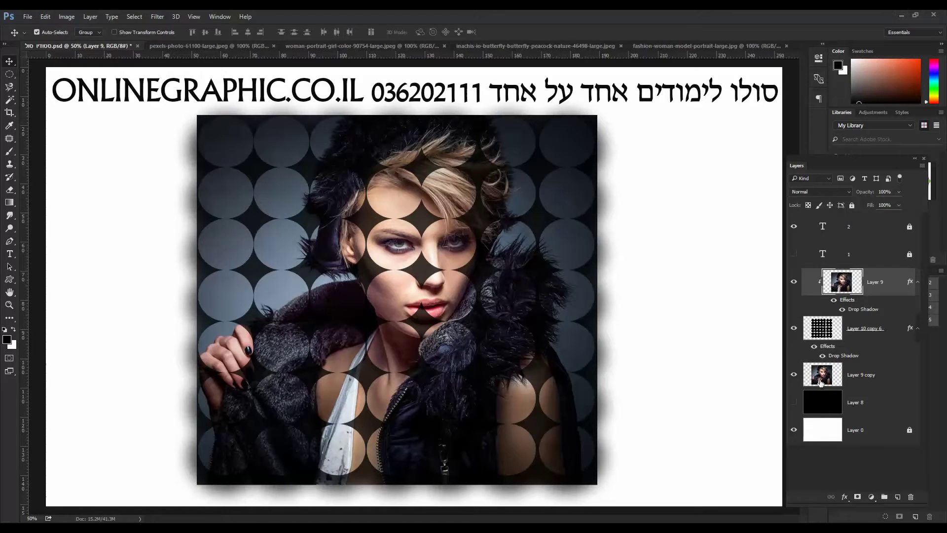
- Remove the Drop Shadow effect from Layer 9
click(822, 403)
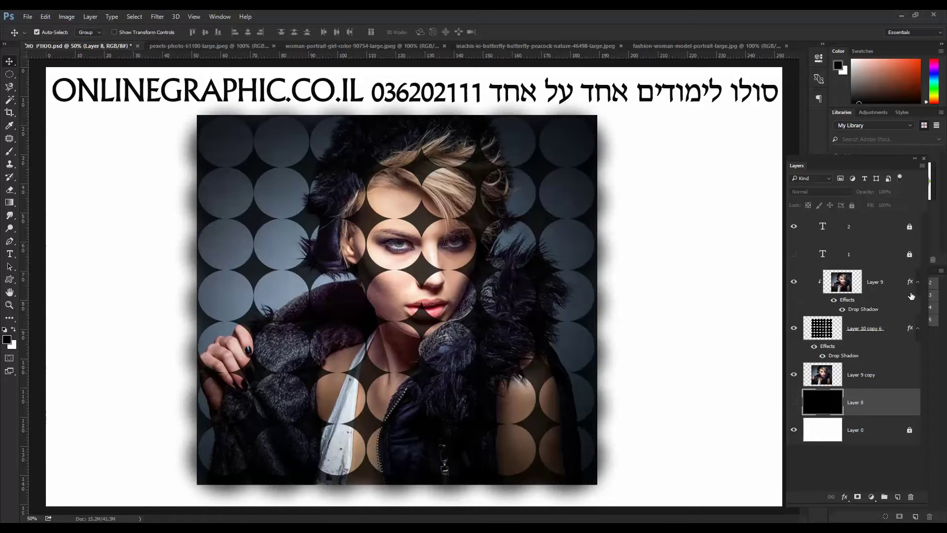
drag(913, 285, 912, 496)
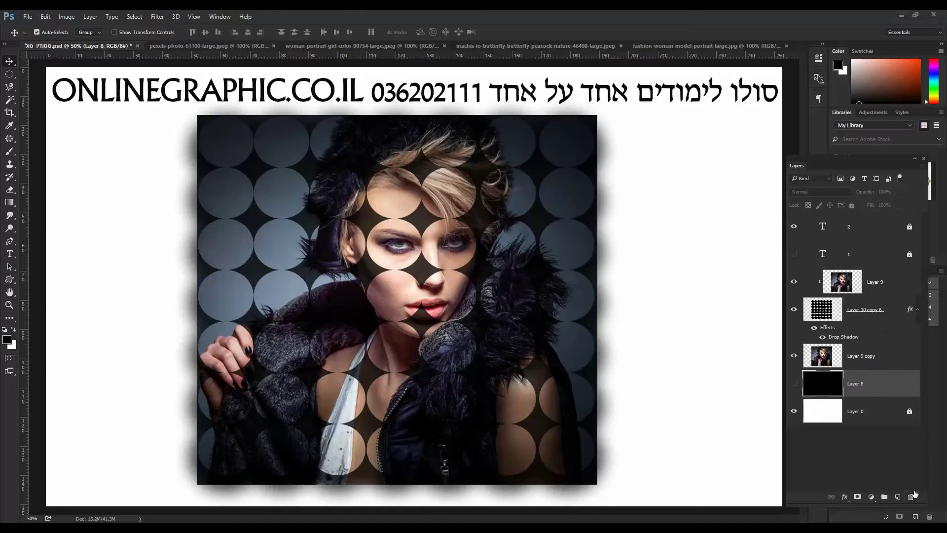
- Reduce the circles layer's Drop Shadow to a distance of 14 px, a spread of 17% and a size of 32 px
double_click(912, 313)
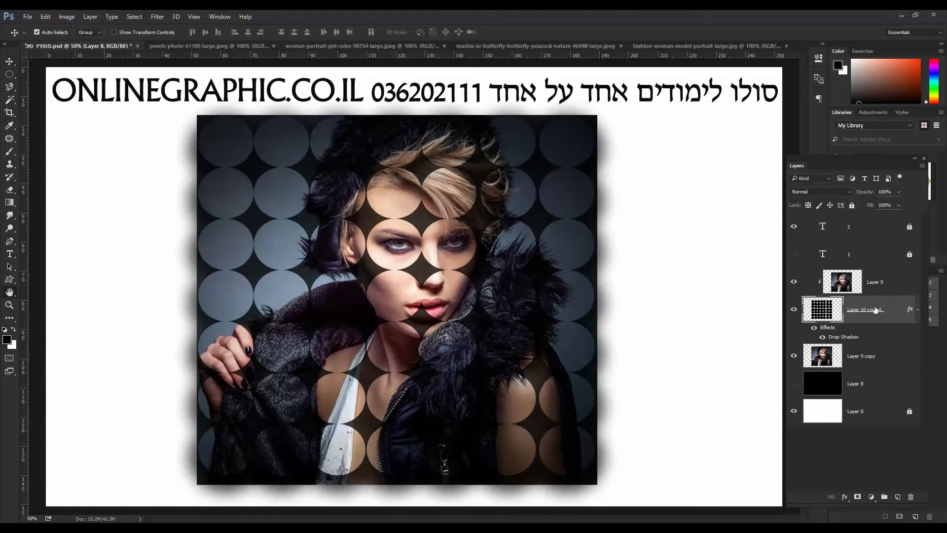
drag(669, 98, 751, 103)
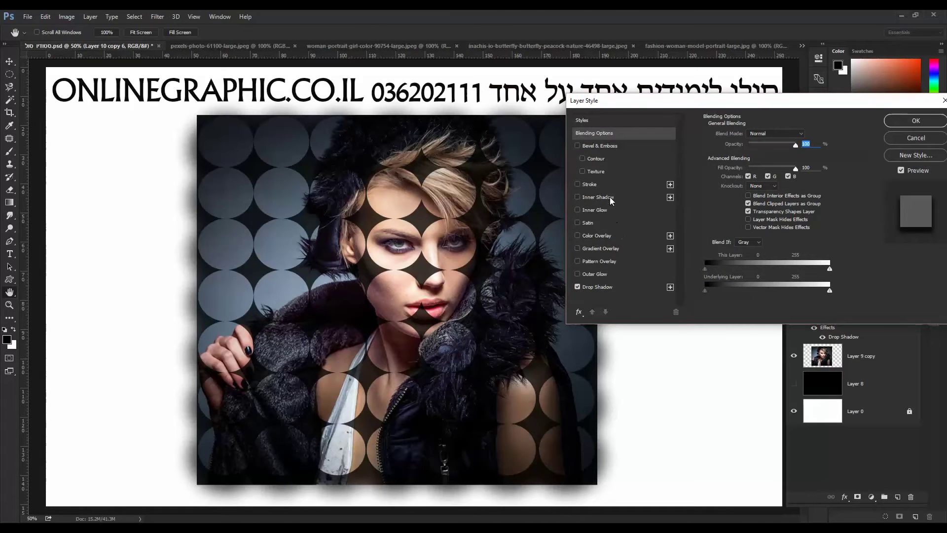
click(597, 287)
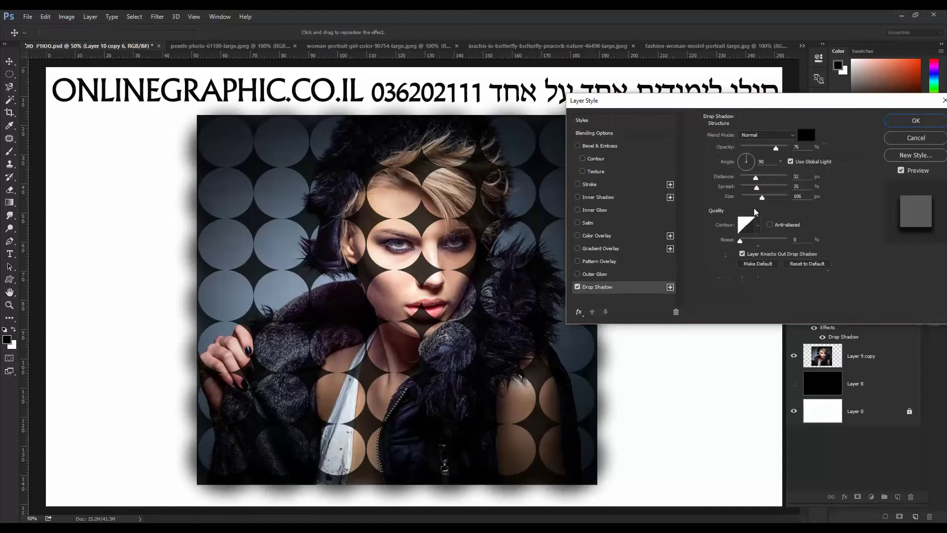
drag(762, 197, 746, 178)
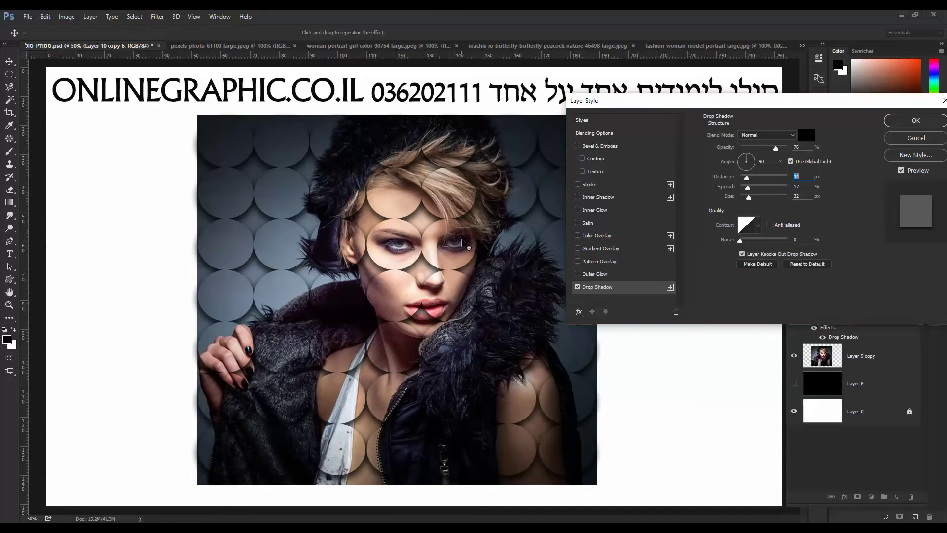
- Set the circles layer's Drop Shadow color to white (ffffff) and apply the layer style
click(807, 140)
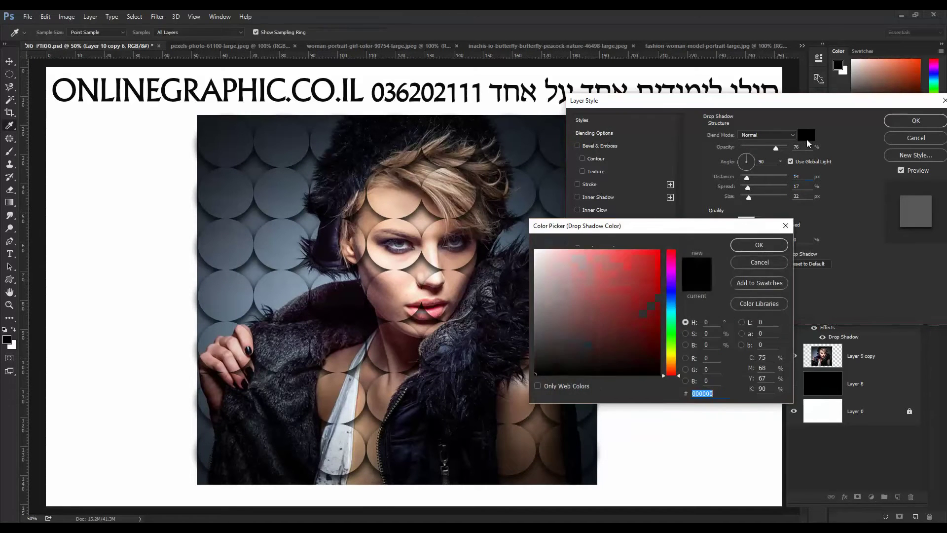
click(537, 251)
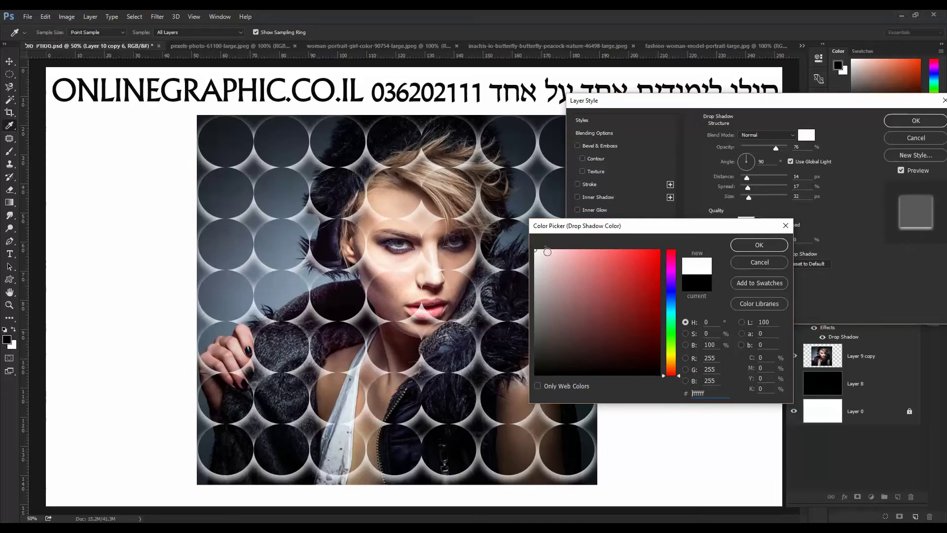
click(760, 245)
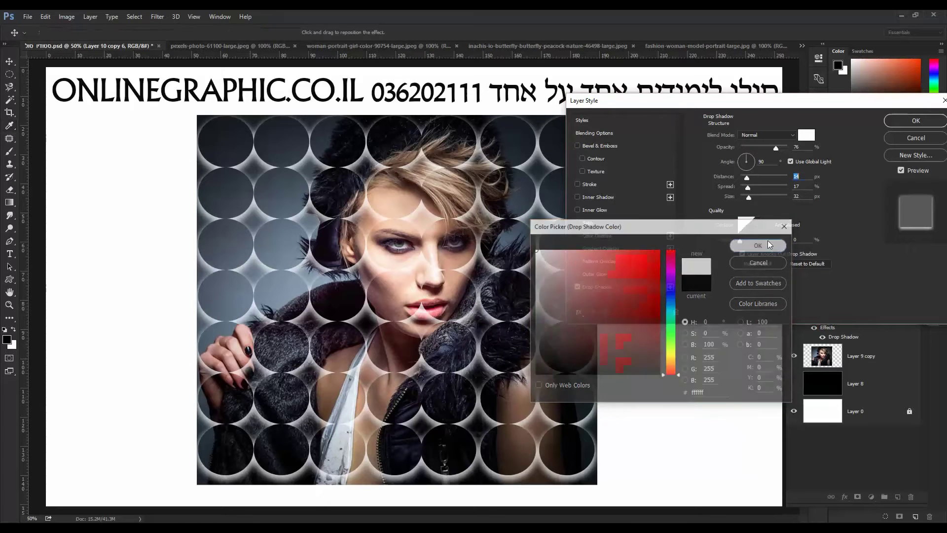
click(918, 122)
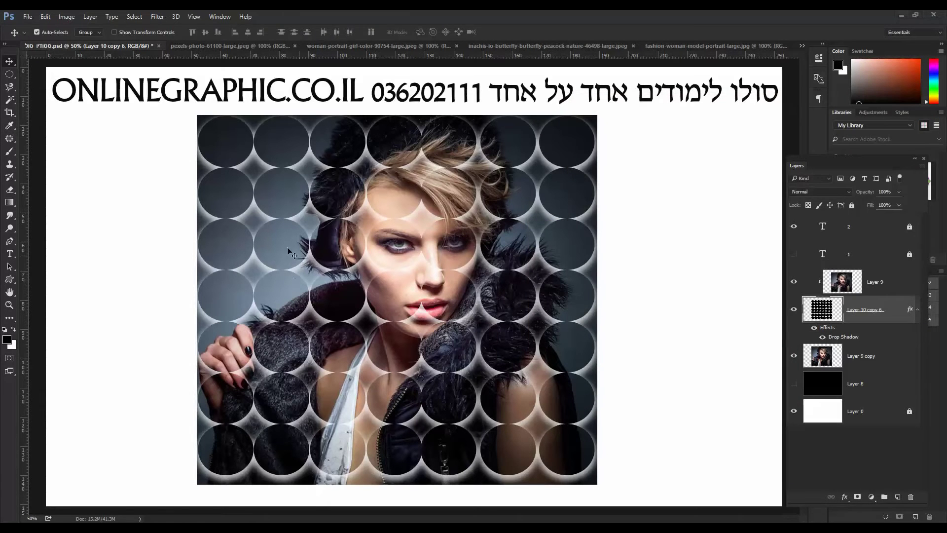
- Crop the document to a rectangular selection around the portrait, clear the selection and preview the image fitted without the panels
drag(9, 74, 42, 77)
click(43, 75)
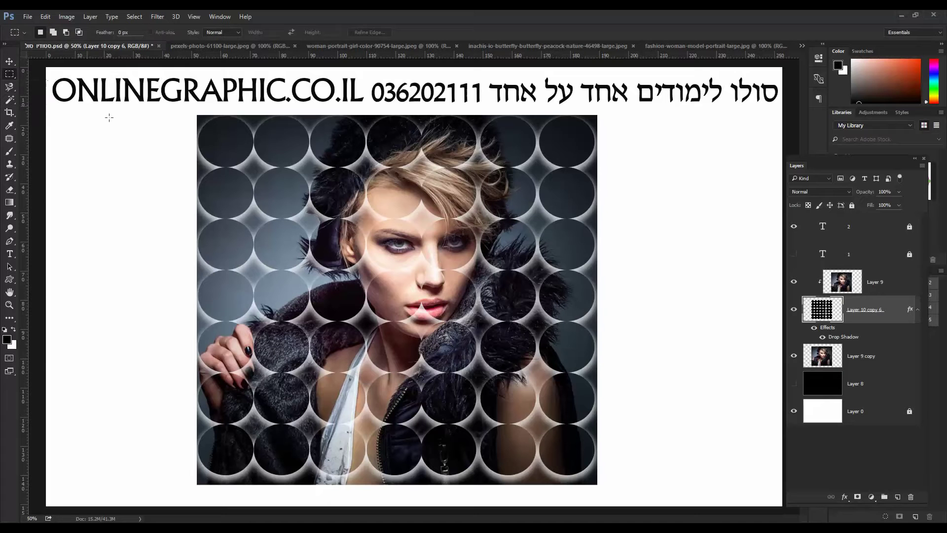
drag(196, 115, 598, 479)
click(67, 16)
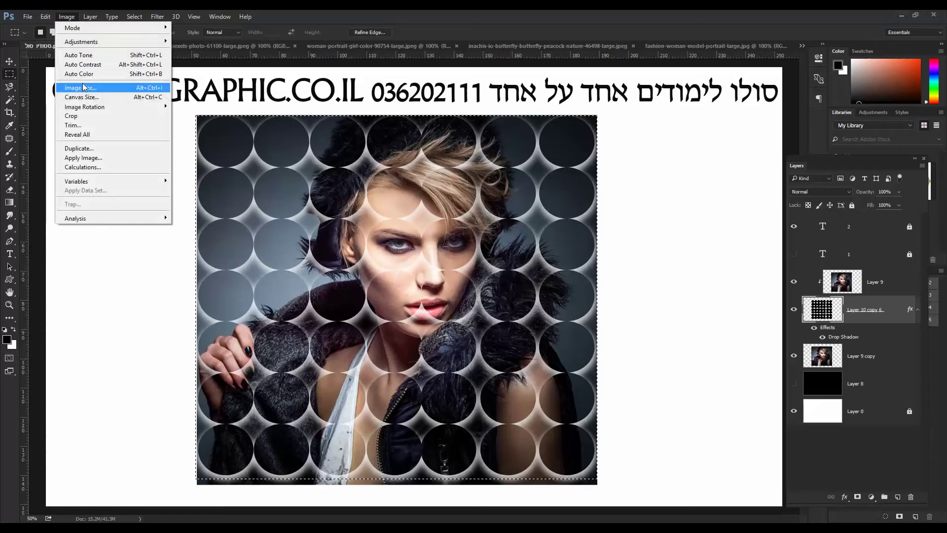
click(78, 118)
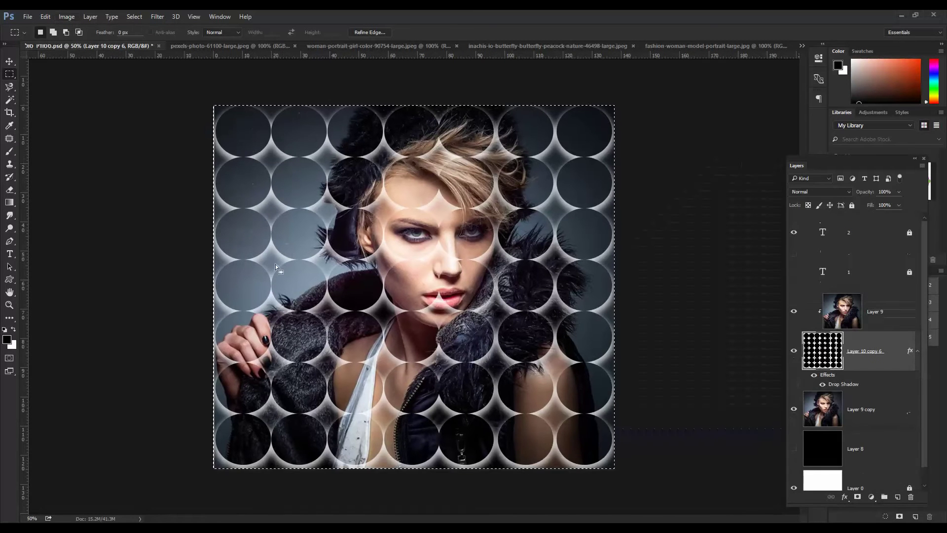
key(ctrl+0)
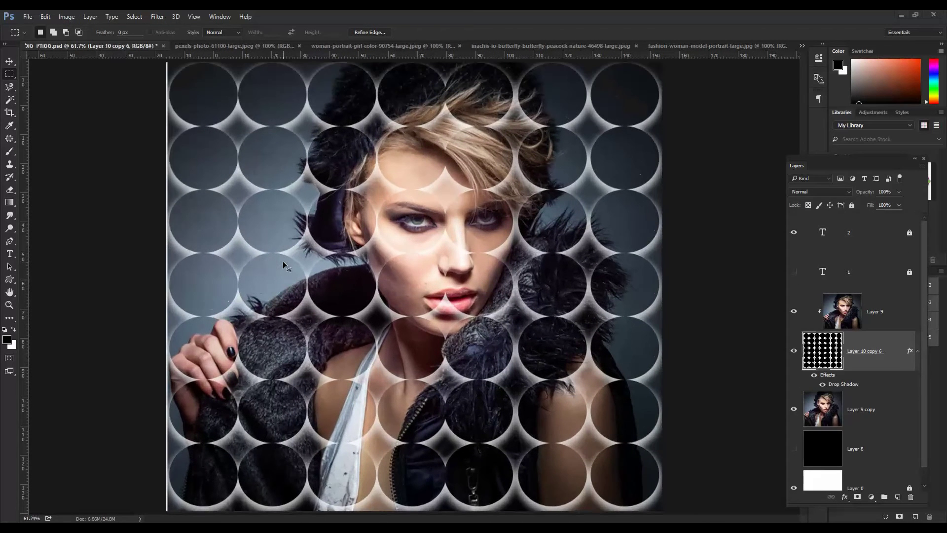
key(Tab)
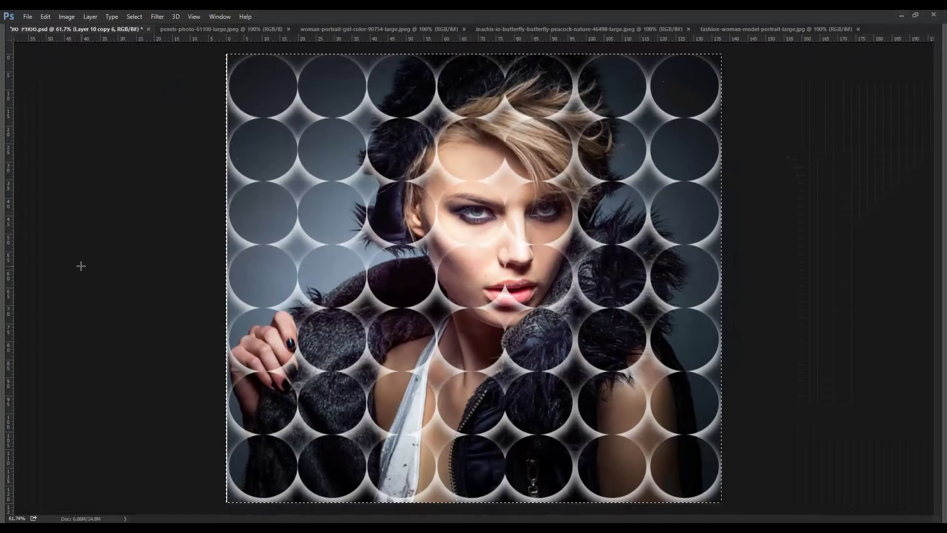
key(ctrl+d)
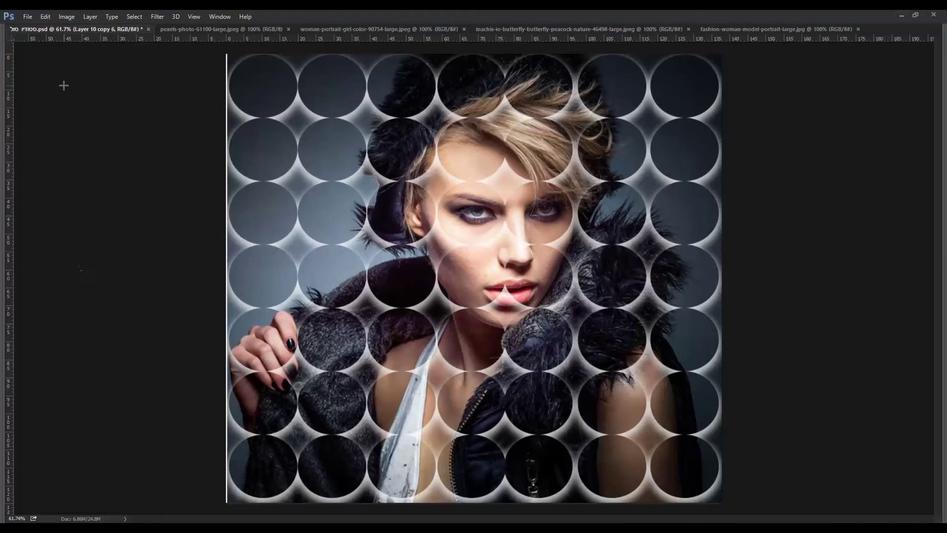
key(Tab)
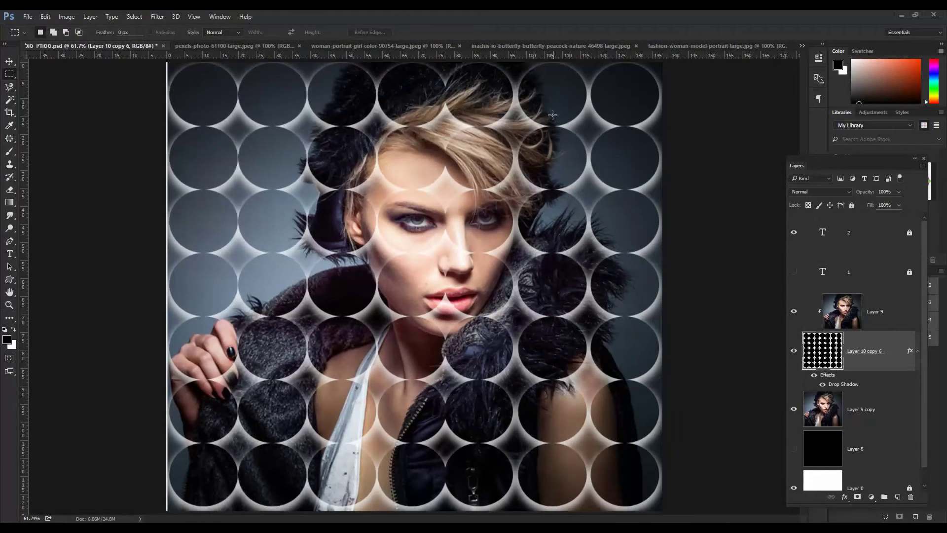
- Change the circles layer's Drop Shadow color to black, apply it and preview the image without the panels
double_click(911, 352)
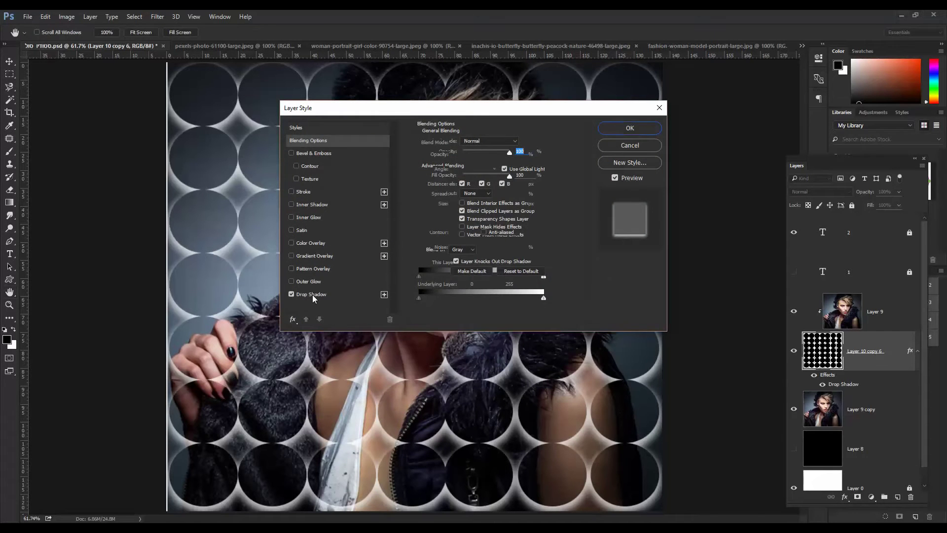
click(313, 295)
click(520, 142)
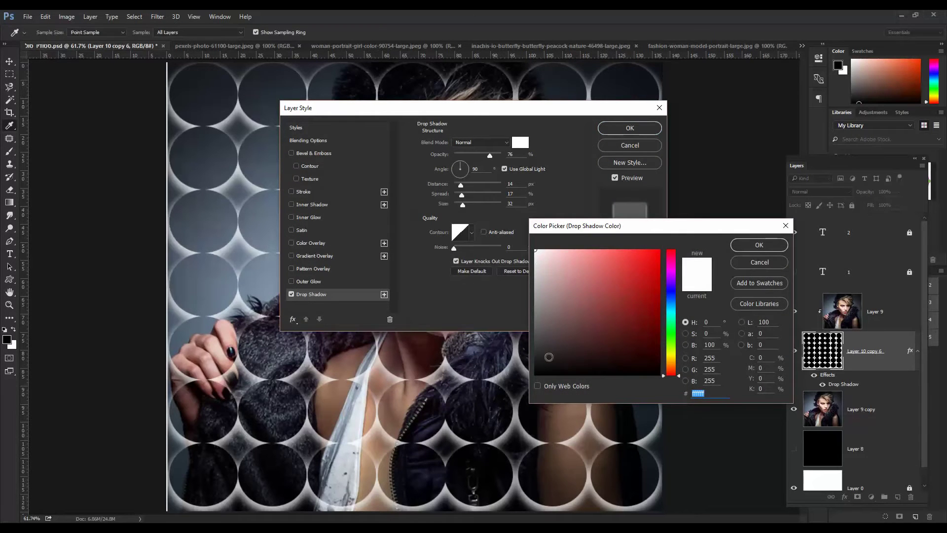
click(540, 373)
click(760, 246)
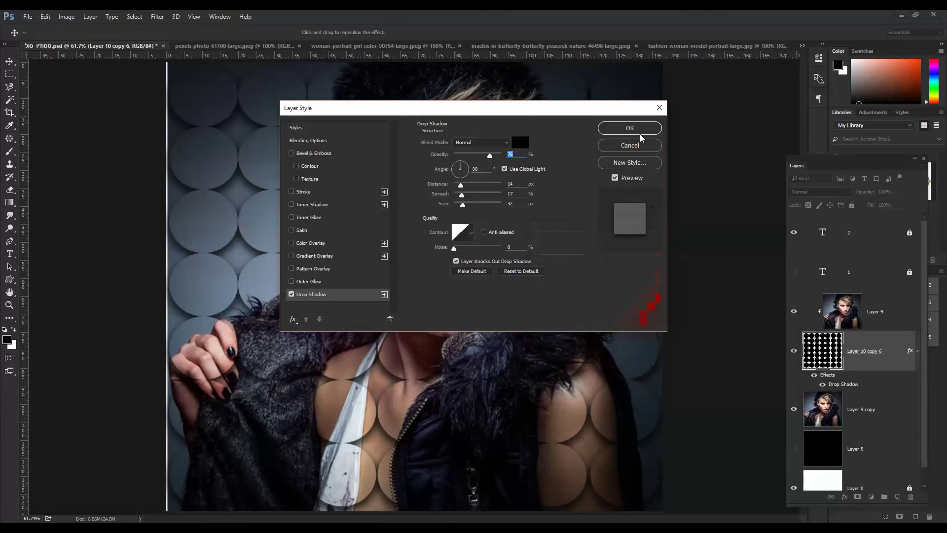
key(Return)
key(Tab)
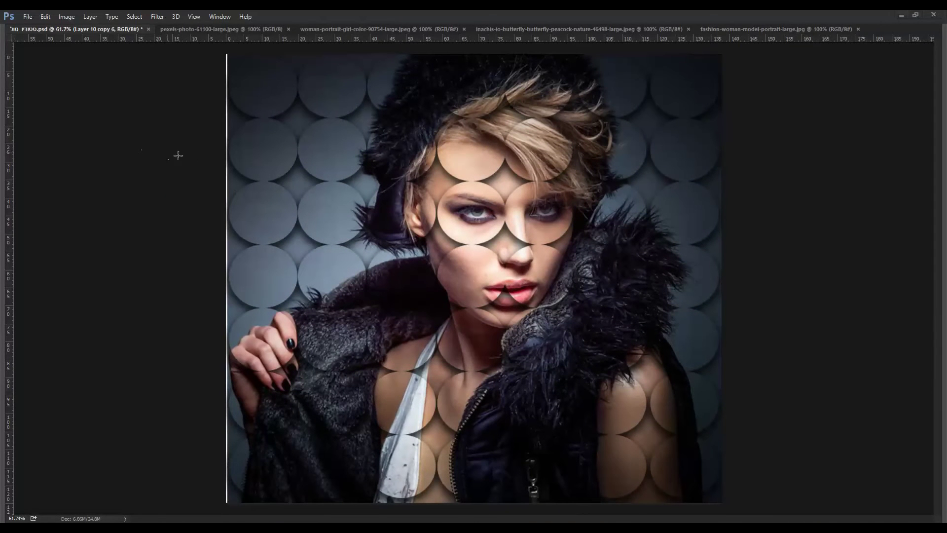
key(Tab)
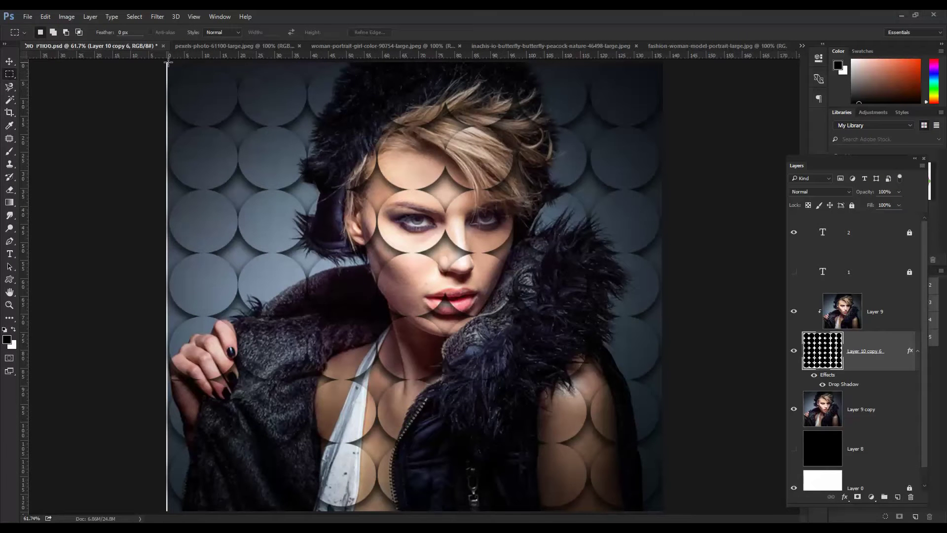
- Crop away the thin white strip along the portrait's left edge with a rectangular selection, deselect and preview the image
drag(167, 63, 662, 510)
click(67, 16)
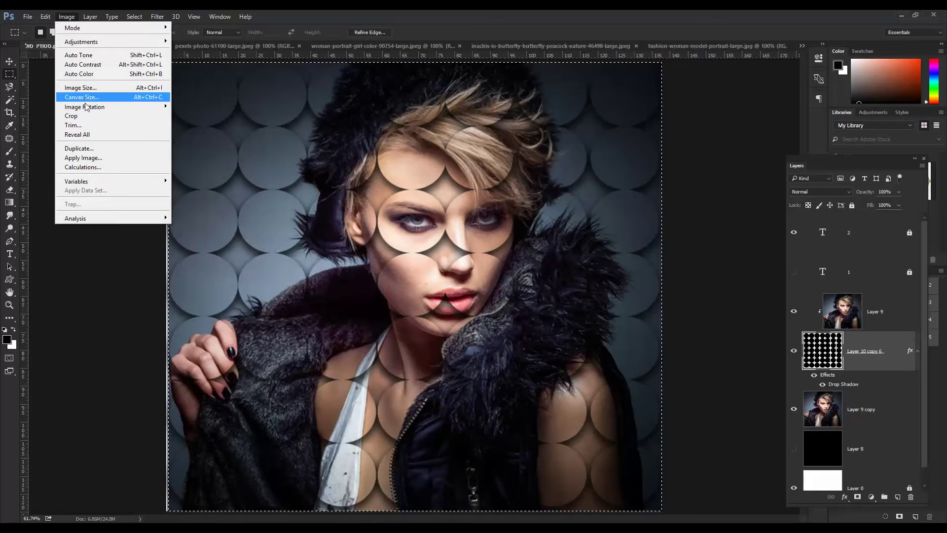
click(73, 115)
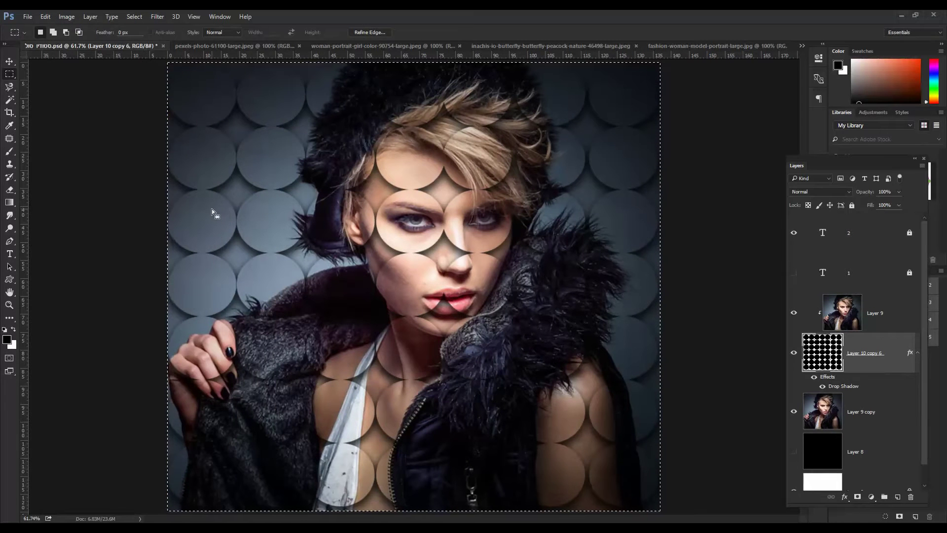
key(ctrl+d)
key(Tab)
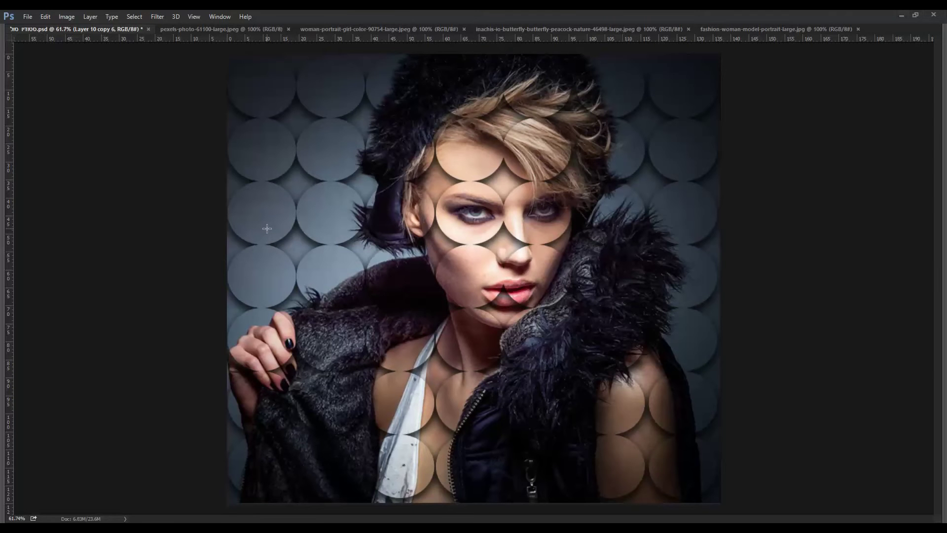
key(Tab)
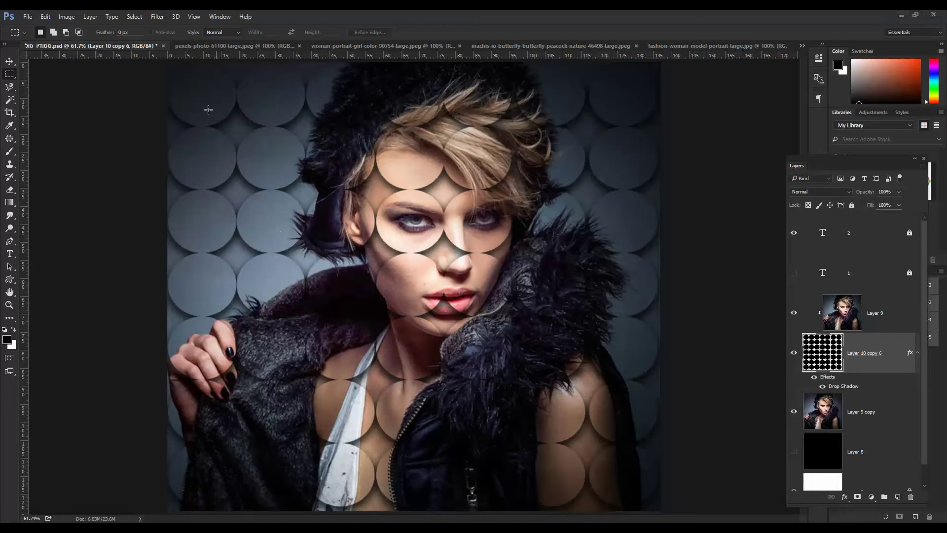
- Add a new layer above Layer 9 and fill it with black in Normal mode at 100% opacity
click(870, 310)
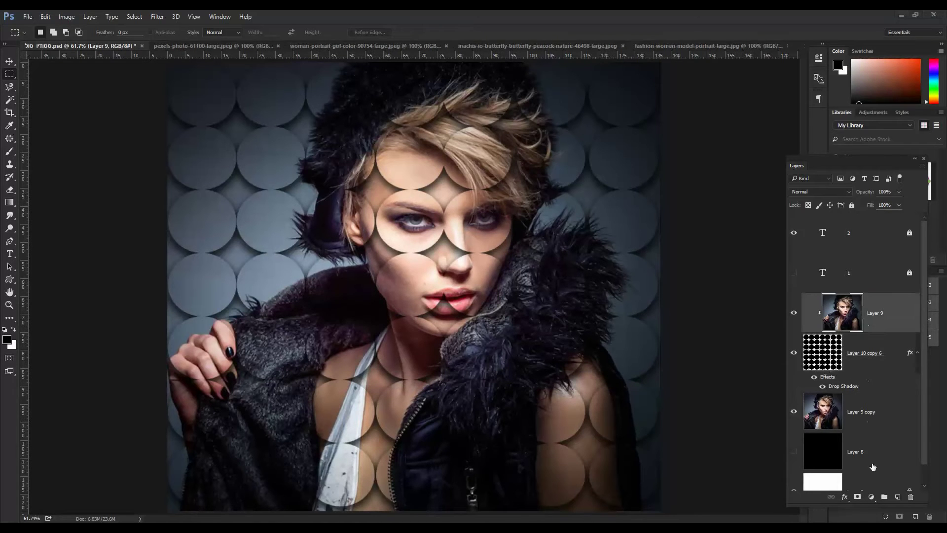
click(898, 498)
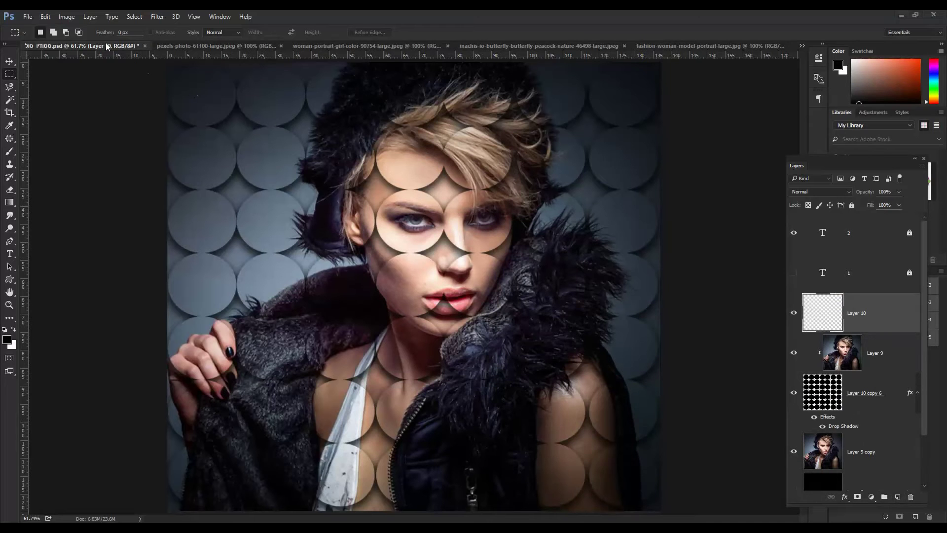
click(51, 18)
click(64, 157)
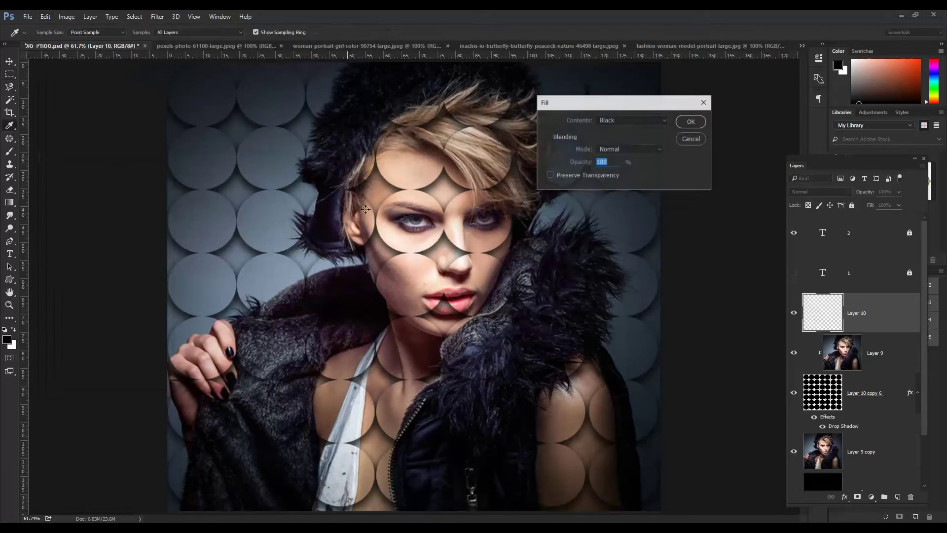
click(691, 122)
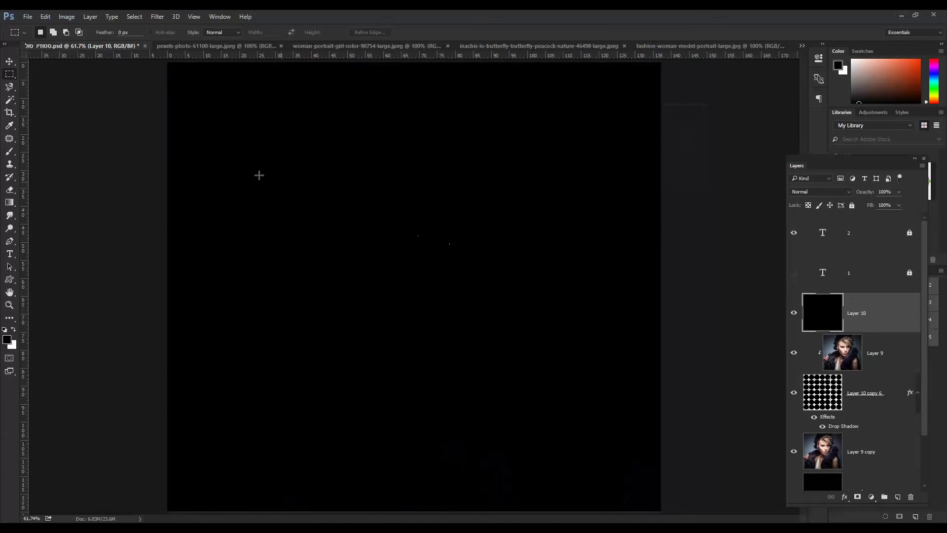
- Delete a rectangular area inset from the black layer's edges, feathered by 100 pixels, to form a vignette, and deselect
right_click(9, 77)
click(49, 75)
drag(207, 87, 613, 474)
right_click(445, 226)
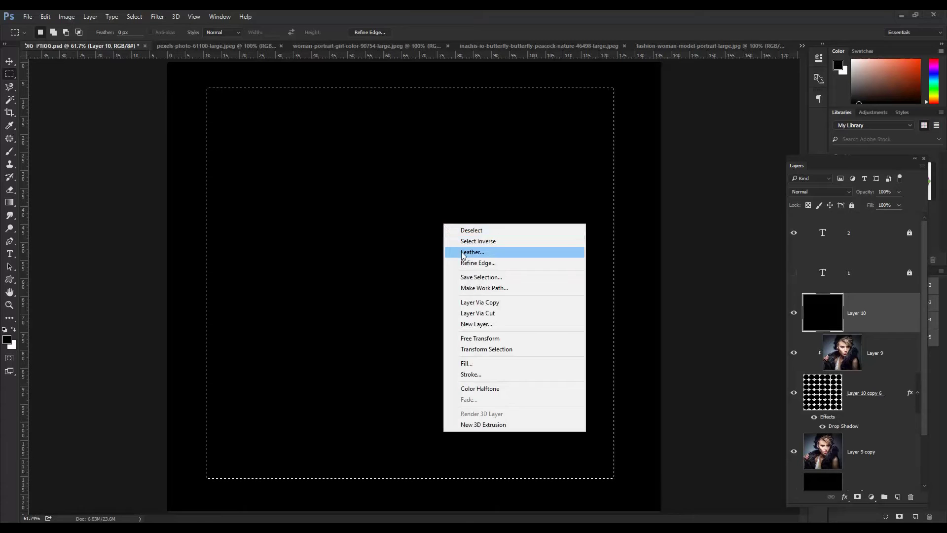
click(464, 252)
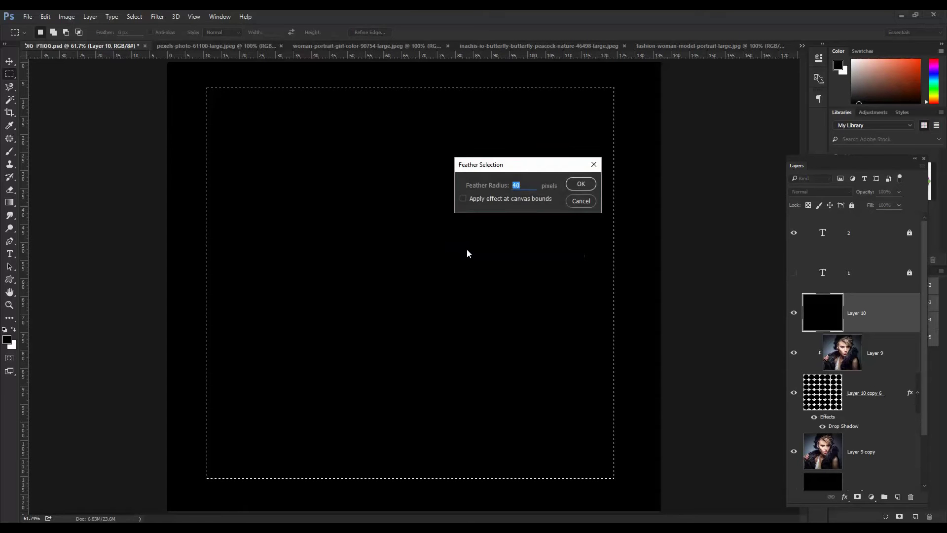
text(100)
key(Return)
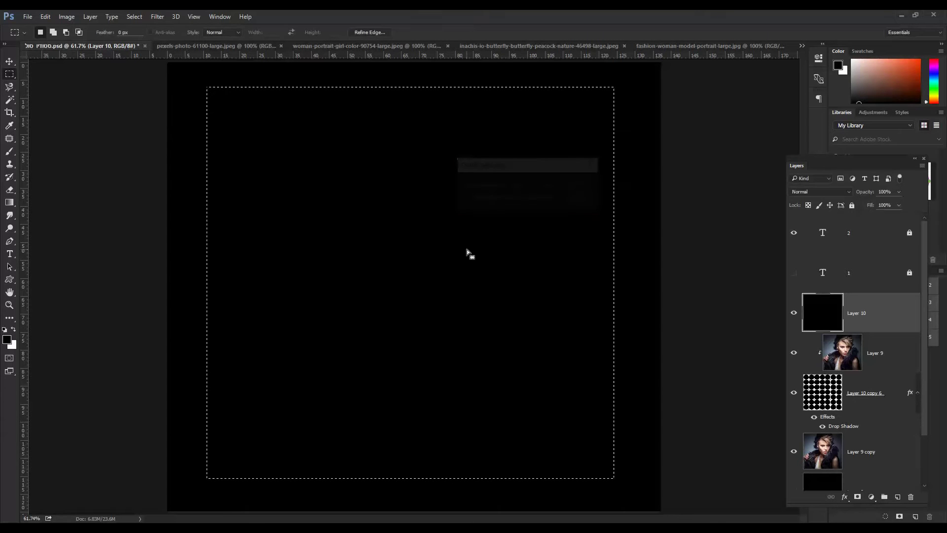
key(Delete)
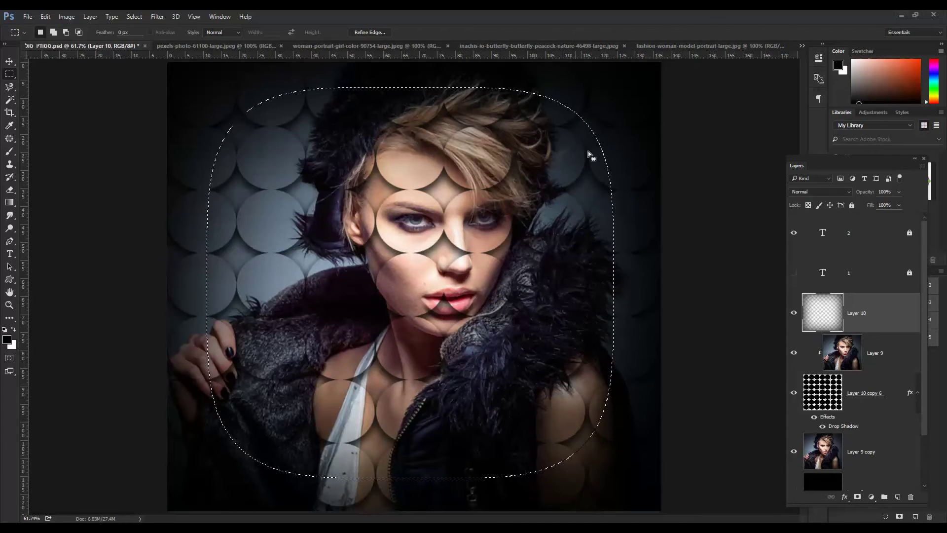
key(ctrl+d)
- Toggle the vignette layer's visibility to compare the portrait with and without it, leaving the layer hidden
click(795, 316)
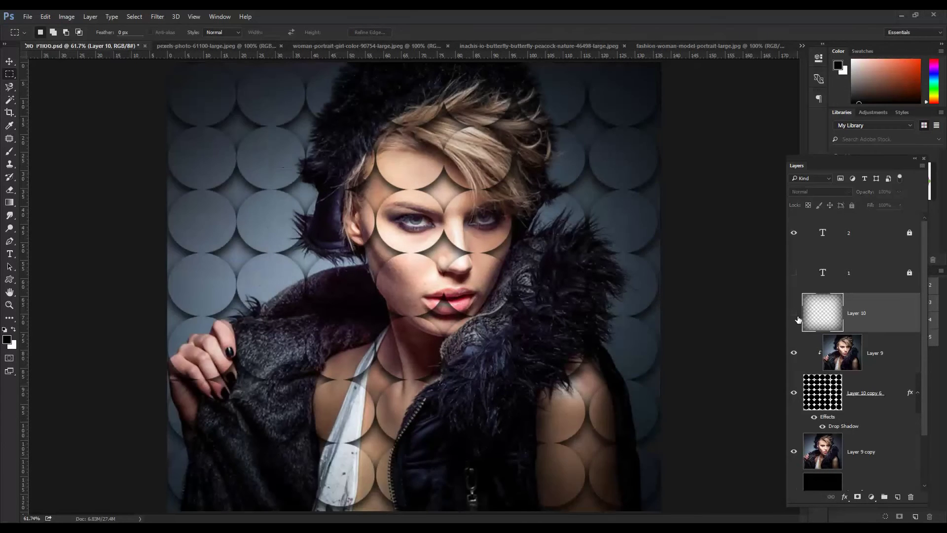
click(794, 313)
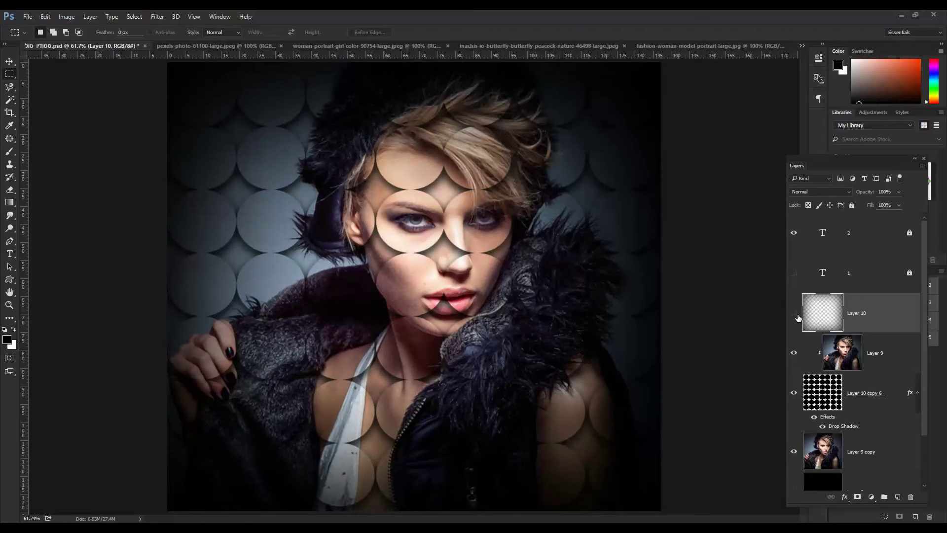
click(795, 315)
click(795, 313)
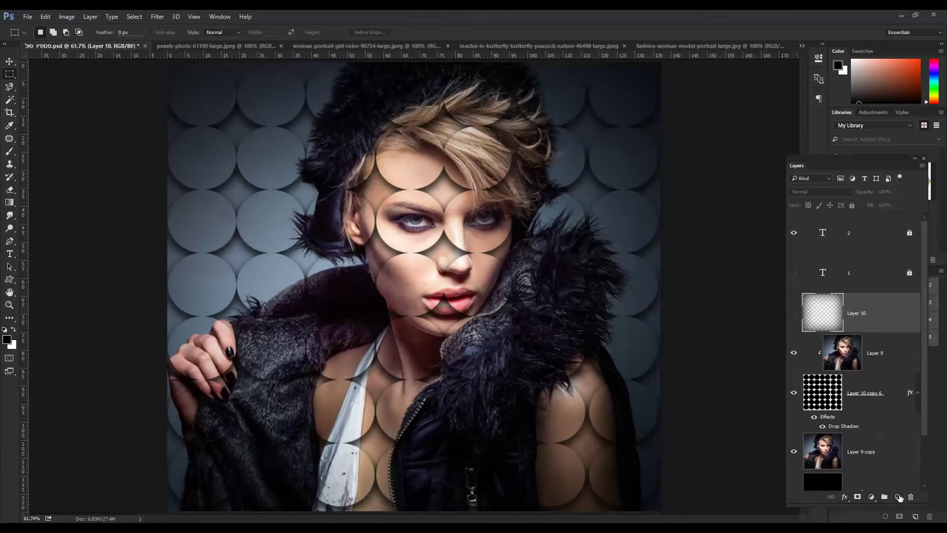
- Add a new layer above Layer 10 and fill it with white in Normal mode at 100% opacity
click(898, 498)
click(46, 17)
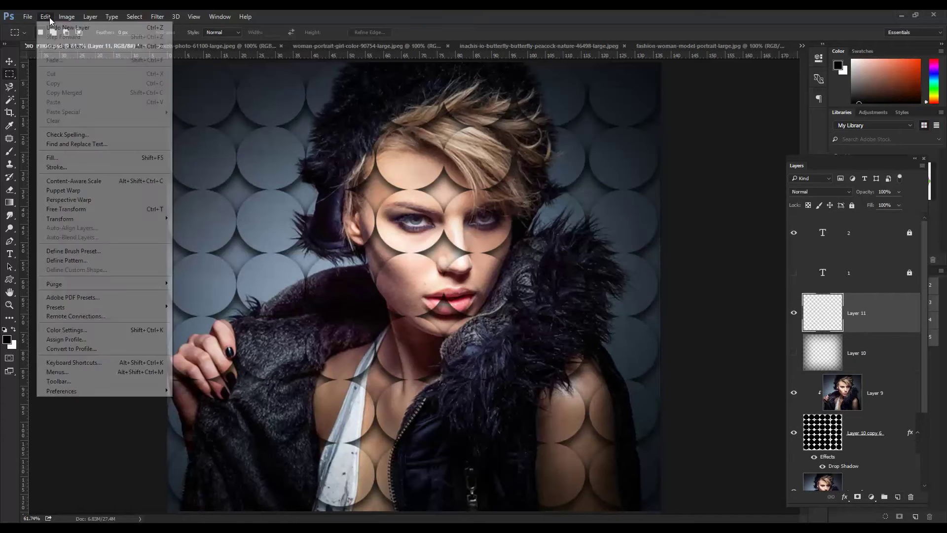
click(70, 158)
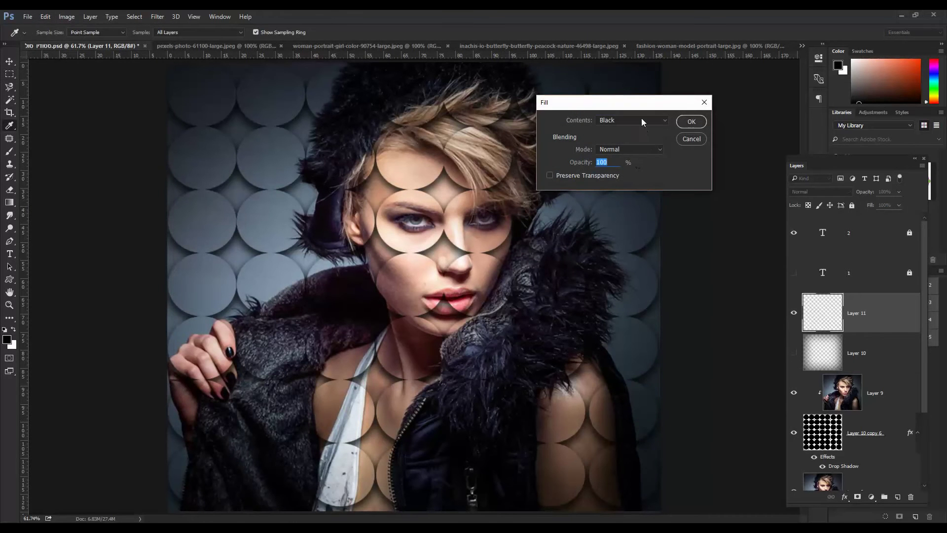
click(641, 120)
click(629, 199)
click(690, 128)
- Delete a feathered rectangular area inset from the white layer's edges to leave a white vignette, and deselect
drag(184, 75, 629, 482)
drag(453, 263, 457, 266)
right_click(456, 229)
click(485, 257)
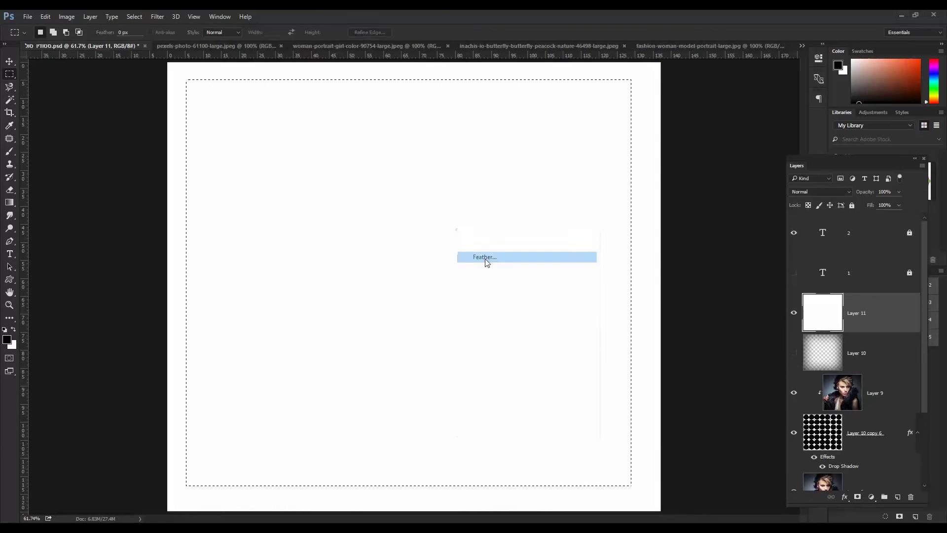
click(579, 186)
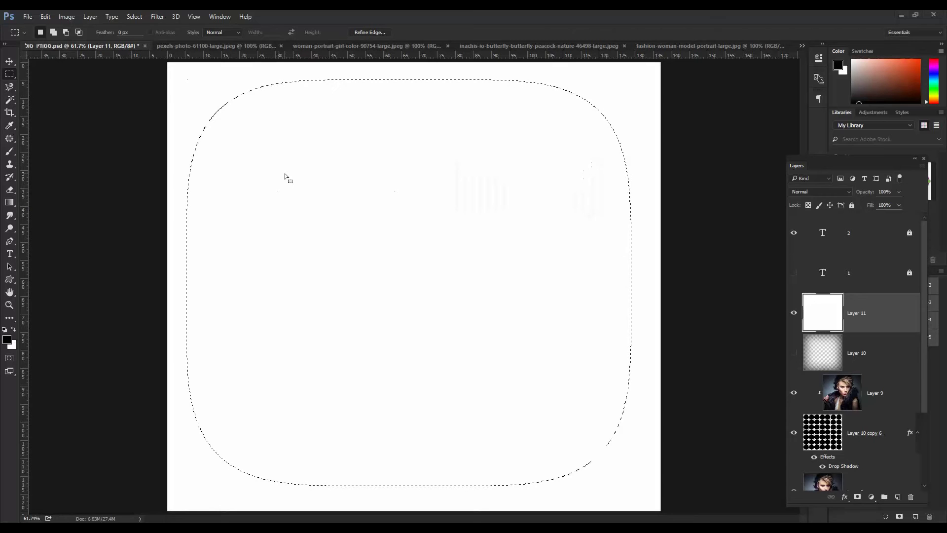
key(Delete)
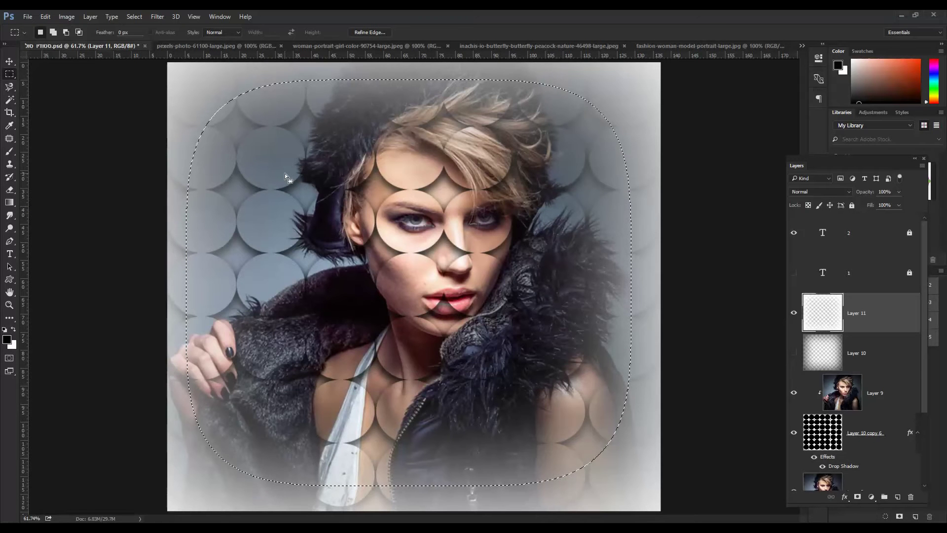
key(ctrl+d)
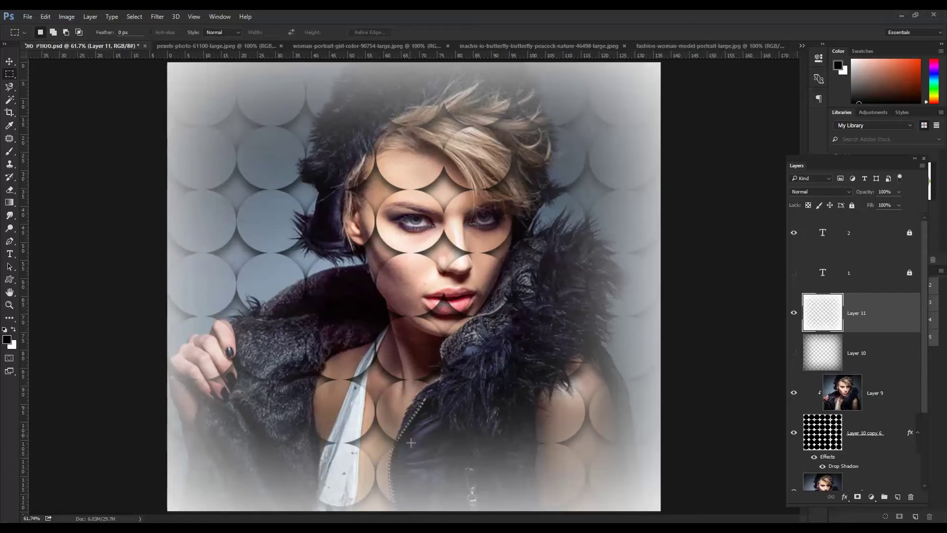
- Reposition the portrait photo on Layer 1 copy 3 near the middle of the black canvas, overlapping the second text line
mouse_move(419, 523)
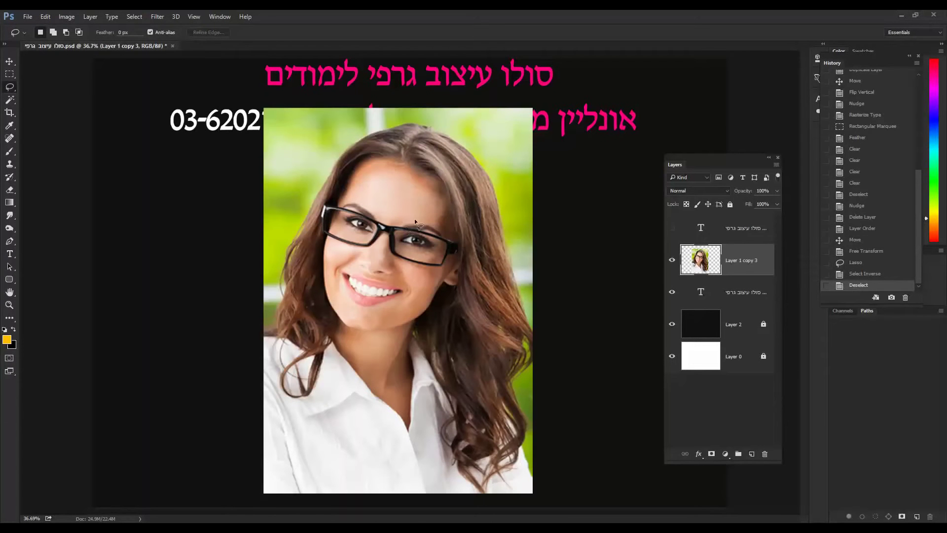
key(v)
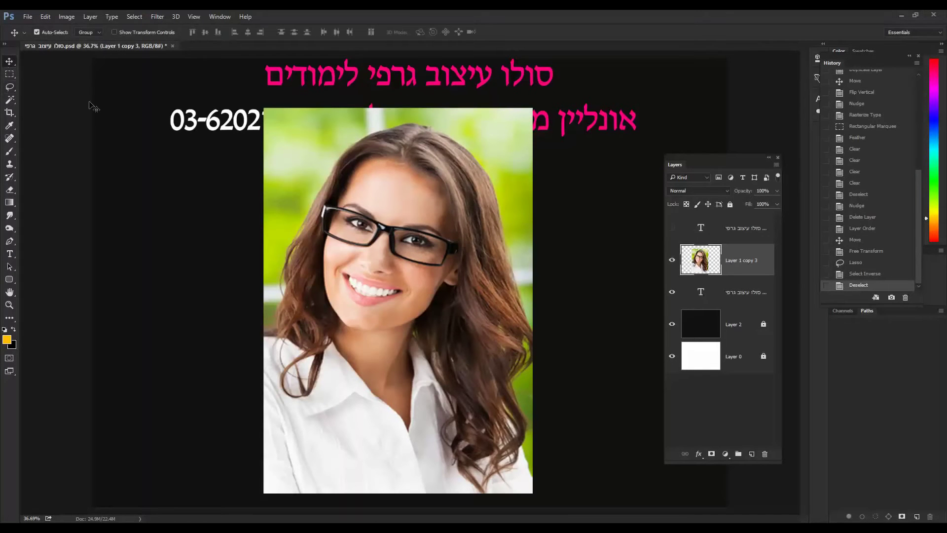
drag(388, 164, 366, 227)
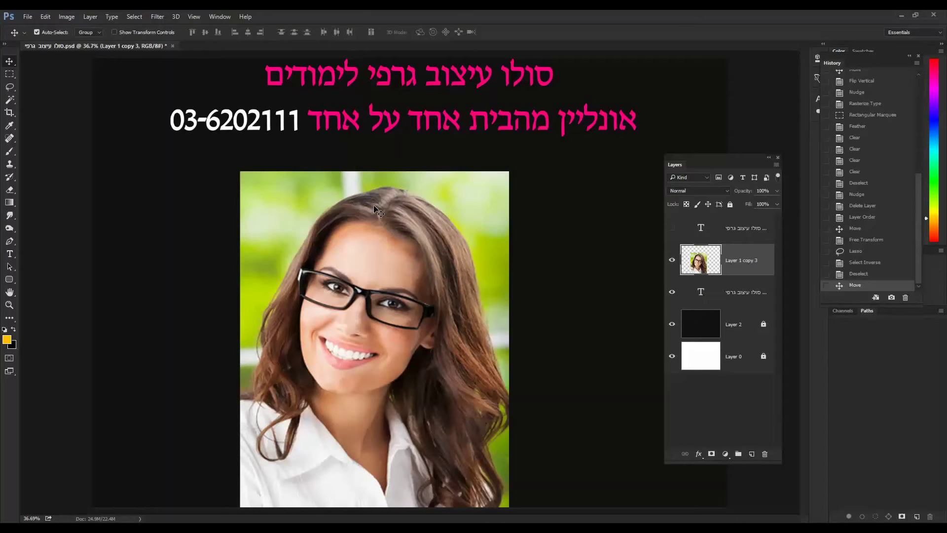
drag(405, 218, 434, 200)
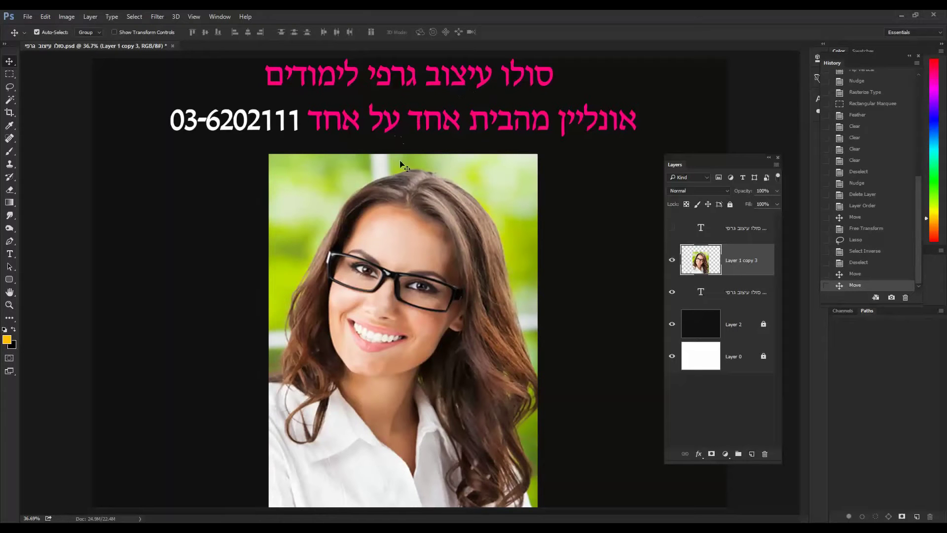
drag(419, 217, 416, 175)
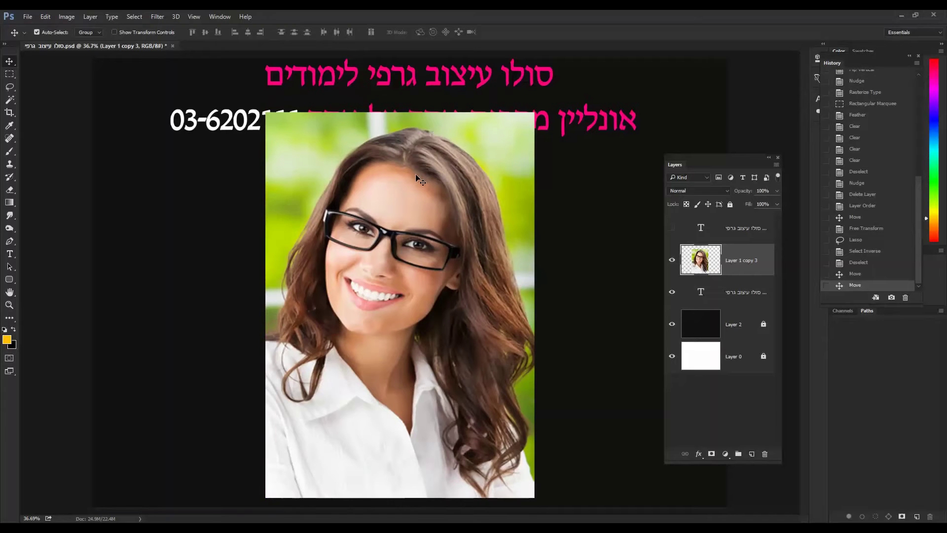
drag(420, 164, 439, 194)
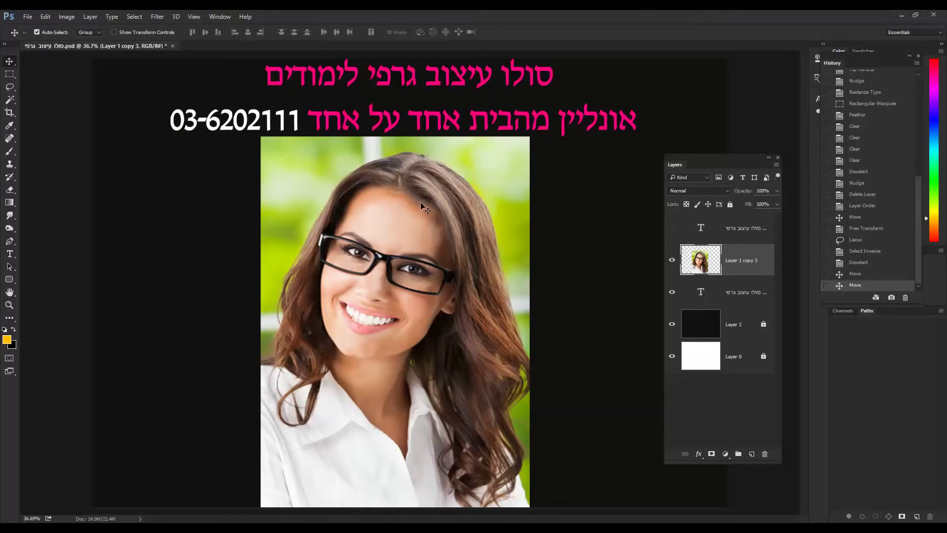
drag(420, 204, 436, 207)
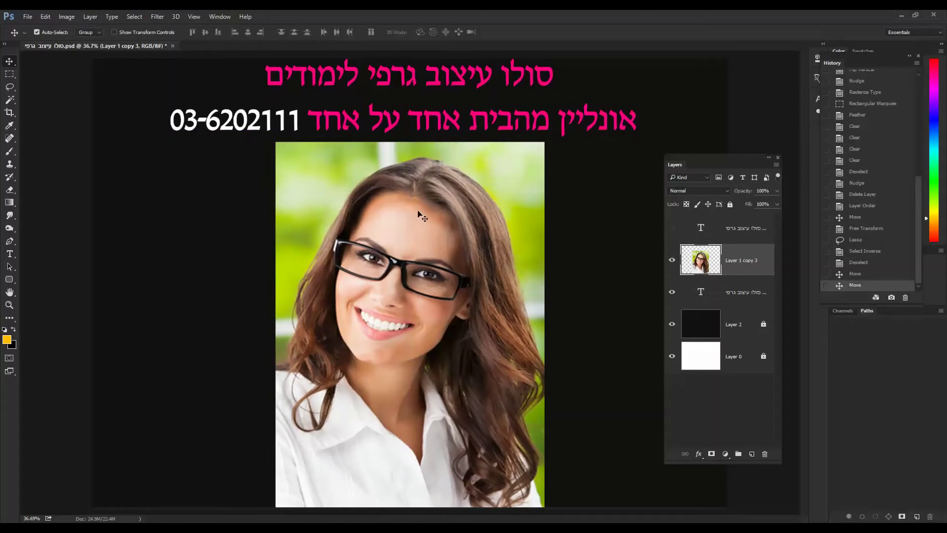
drag(419, 214, 443, 208)
drag(422, 252, 416, 232)
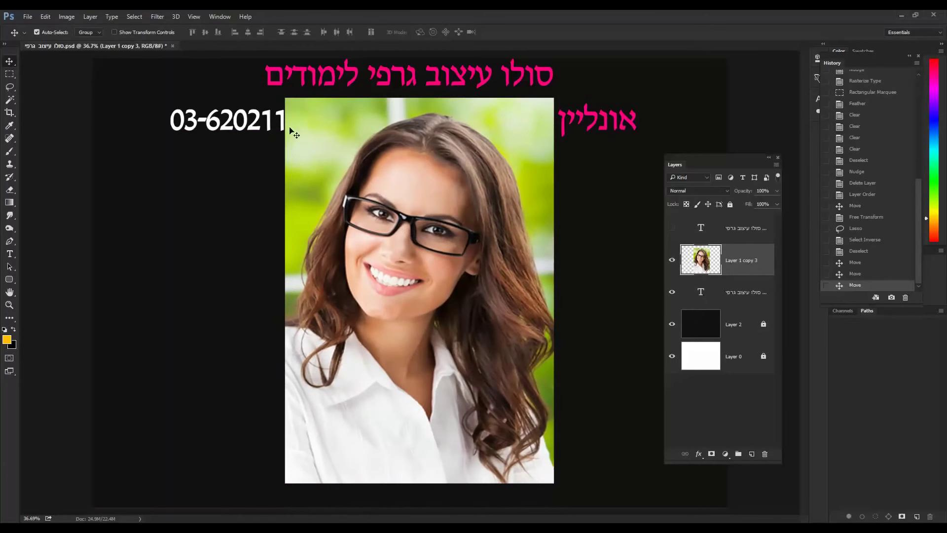
click(27, 17)
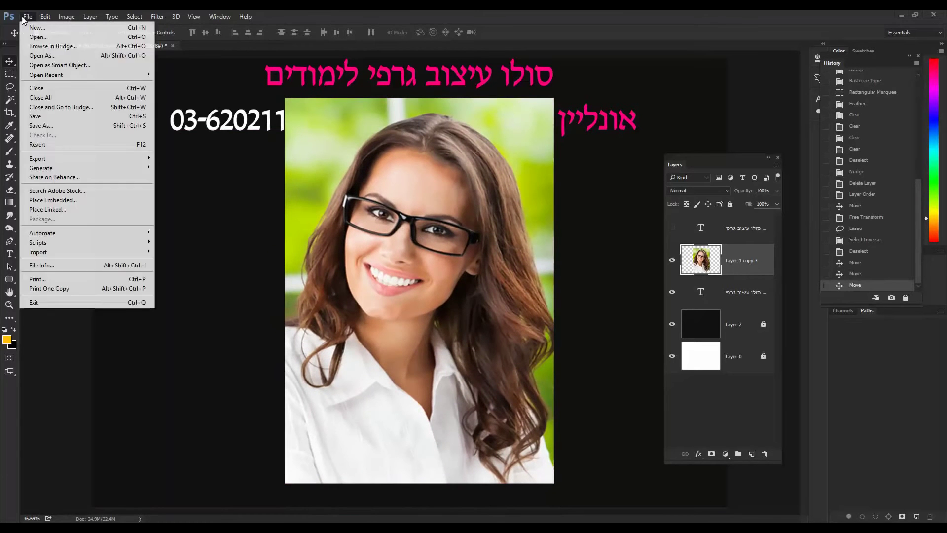
click(49, 28)
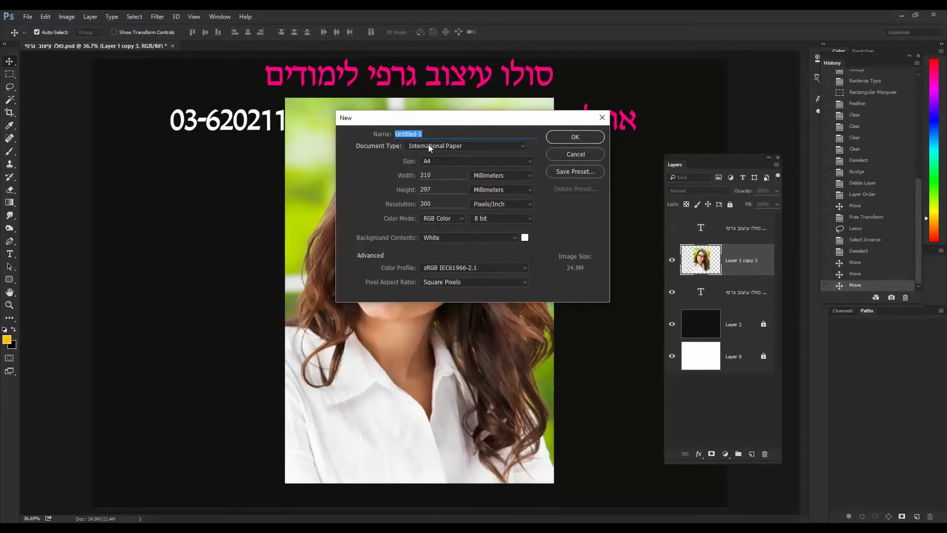
click(429, 146)
click(434, 146)
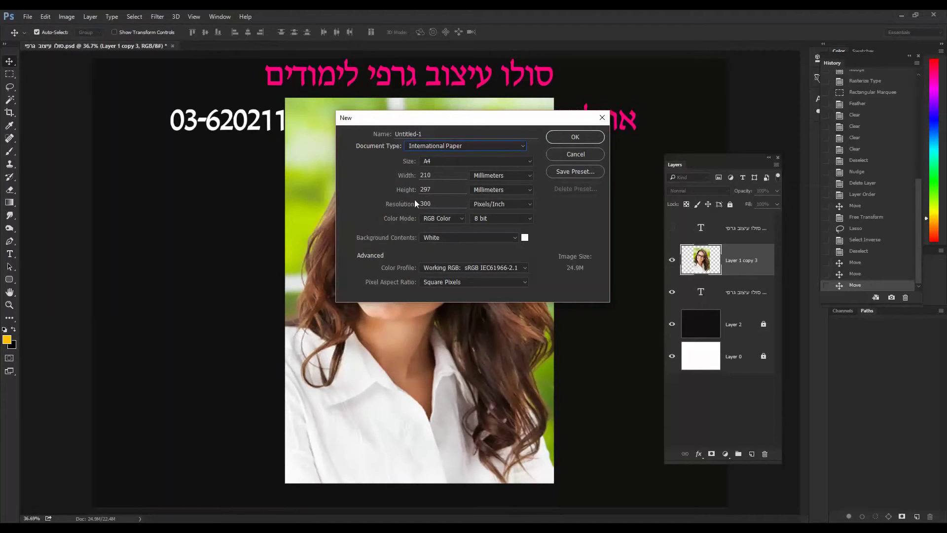
click(572, 156)
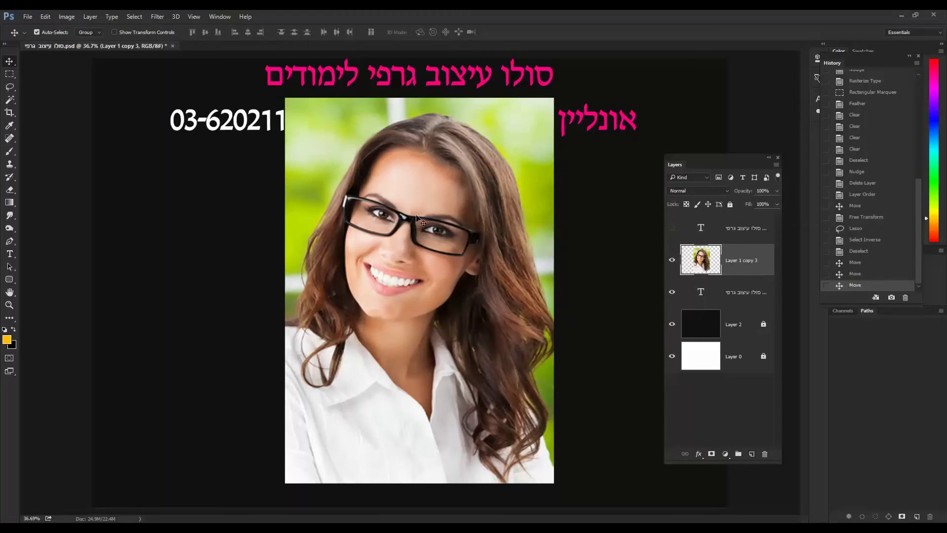
- Shift the portrait slightly down and draw a jagged freehand Lasso selection zigzagging across all of its edges
mouse_move(457, 211)
mouse_down()
mouse_move(451, 250)
mouse_move(457, 202)
mouse_up()
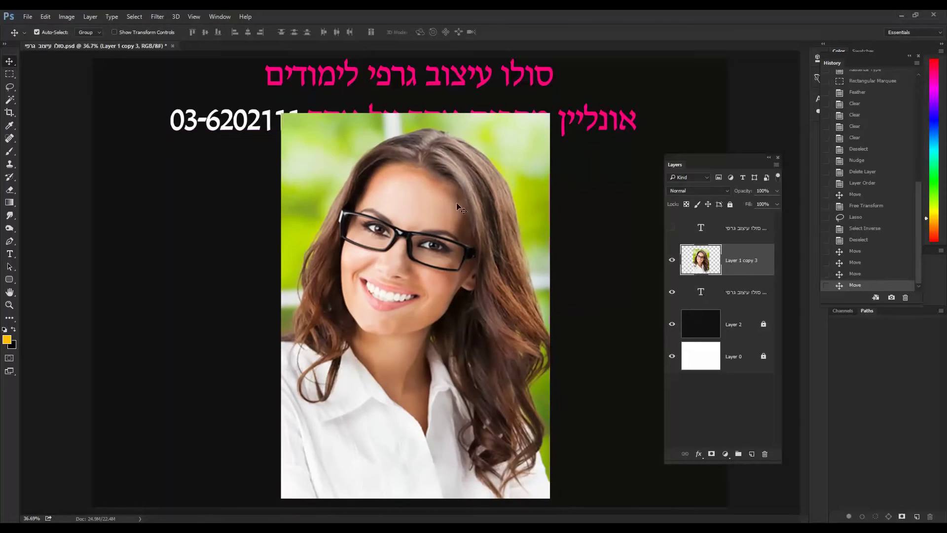
click(10, 89)
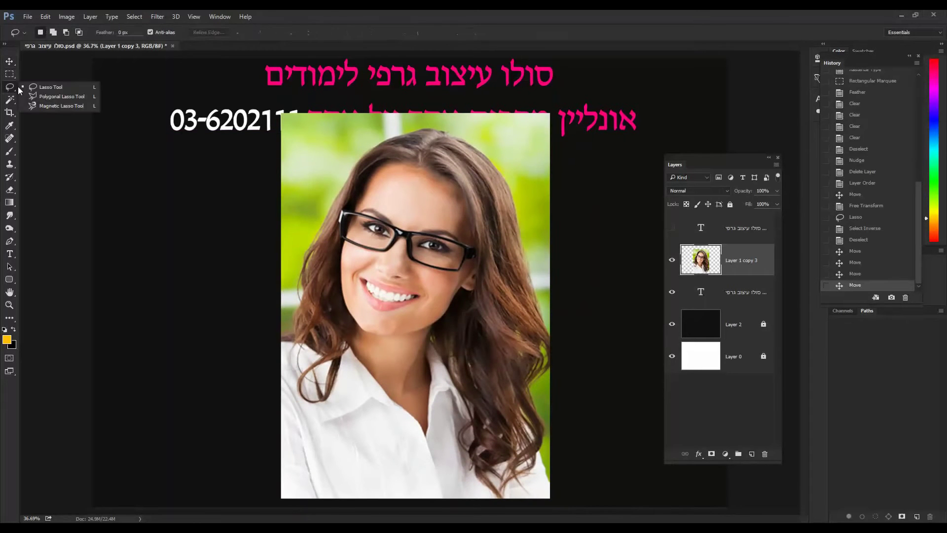
click(58, 89)
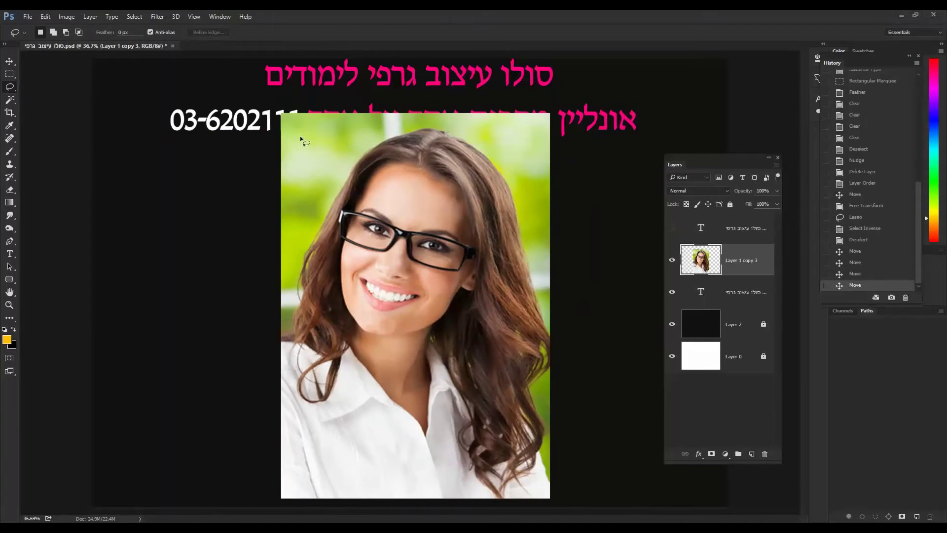
mouse_move(298, 105)
mouse_down()
mouse_move(340, 120)
mouse_move(485, 92)
mouse_move(543, 96)
mouse_move(572, 130)
mouse_move(545, 152)
mouse_move(538, 205)
mouse_move(561, 230)
mouse_move(544, 274)
mouse_move(572, 347)
mouse_move(554, 392)
mouse_move(554, 441)
mouse_move(522, 474)
mouse_move(468, 491)
mouse_move(366, 476)
mouse_move(296, 496)
mouse_move(290, 434)
mouse_move(246, 360)
mouse_move(278, 305)
mouse_move(282, 236)
mouse_move(305, 167)
mouse_move(262, 129)
mouse_move(276, 100)
mouse_move(302, 112)
mouse_up()
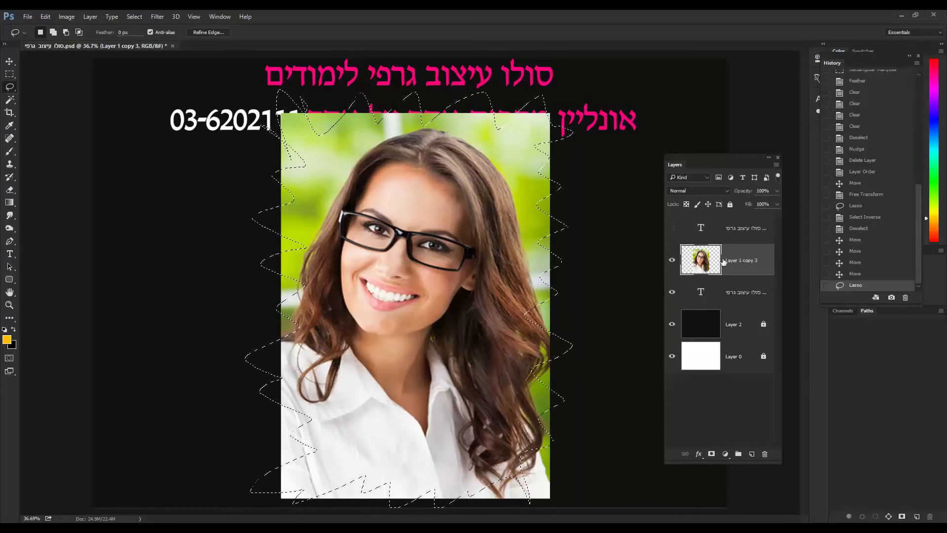
- Invert the jagged selection, delete the portrait's outer edges to make them ragged, and deselect
click(133, 16)
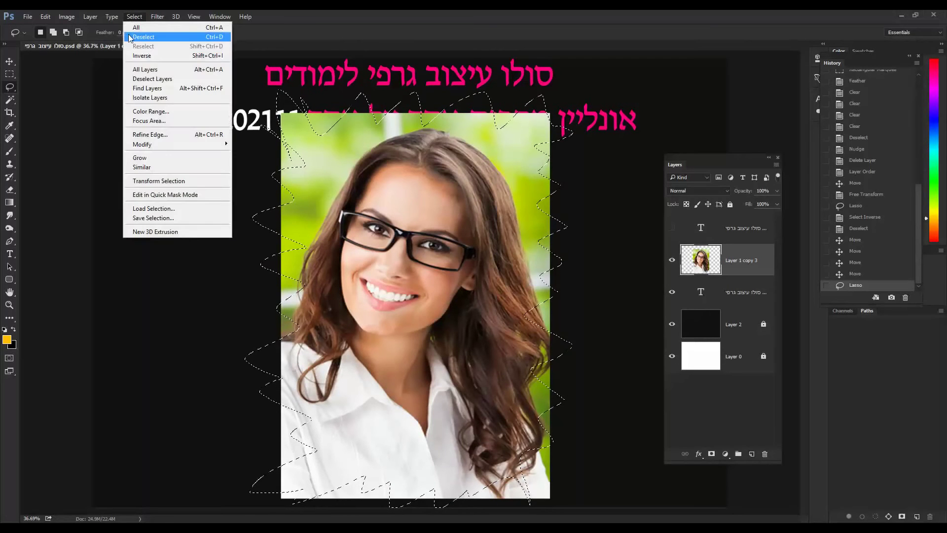
click(137, 56)
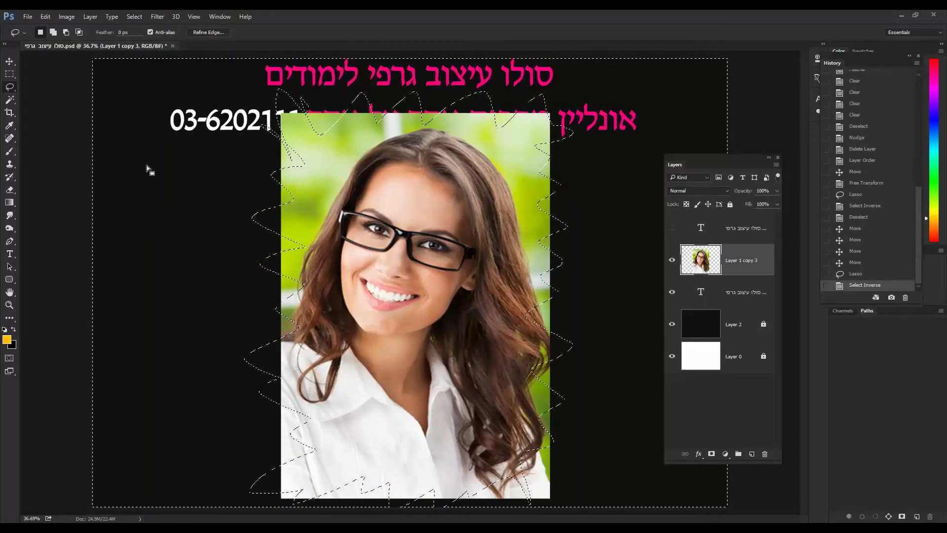
key(Delete)
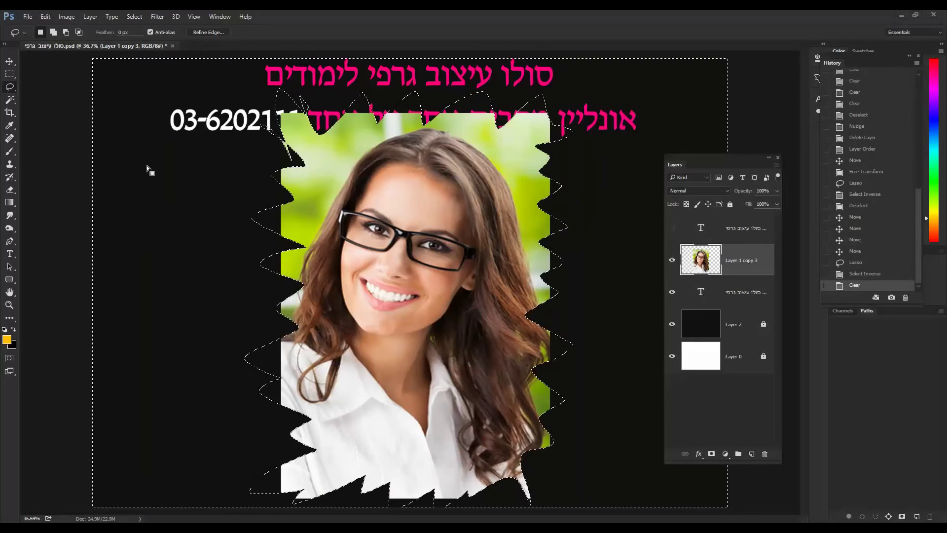
click(134, 16)
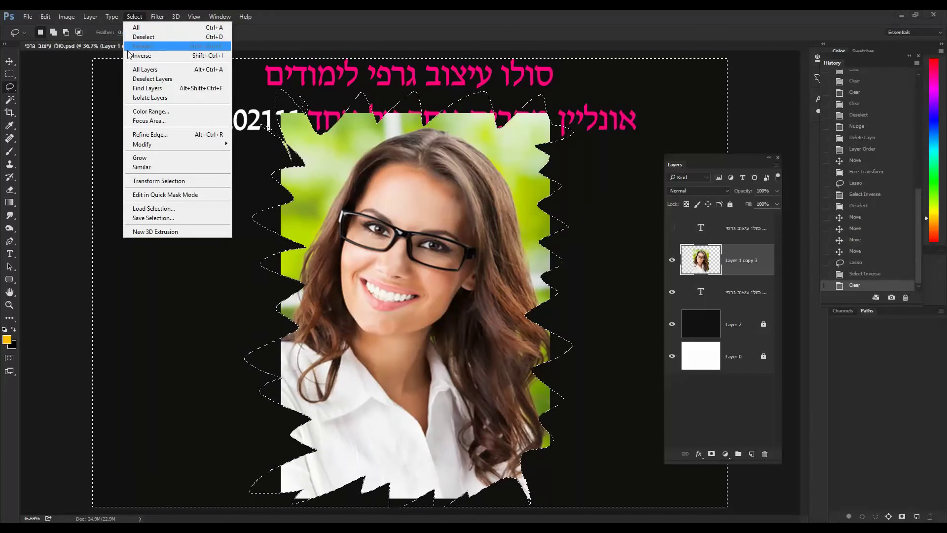
click(143, 38)
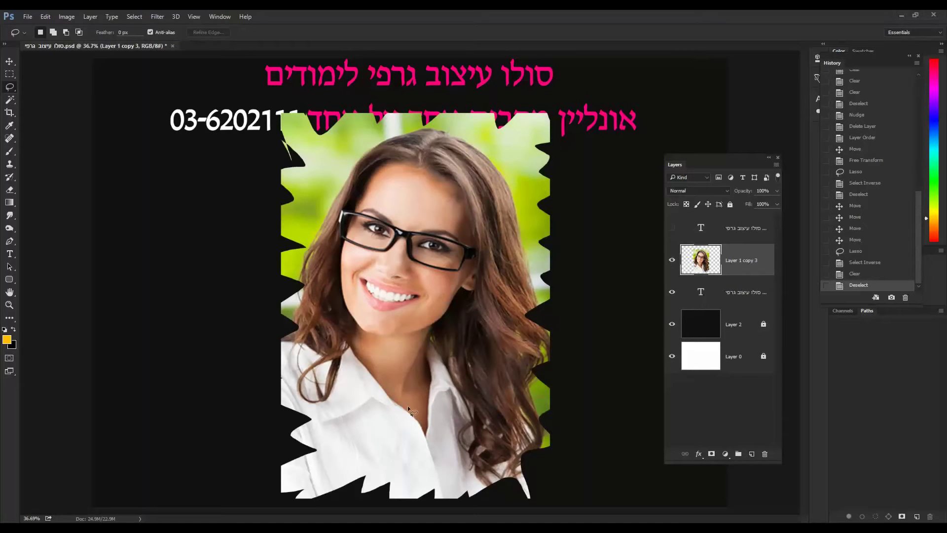
- Try the Ripple distortion with Large size and an amount of about 300% on the whole portrait layer, and undo it
click(158, 17)
mouse_move(197, 150)
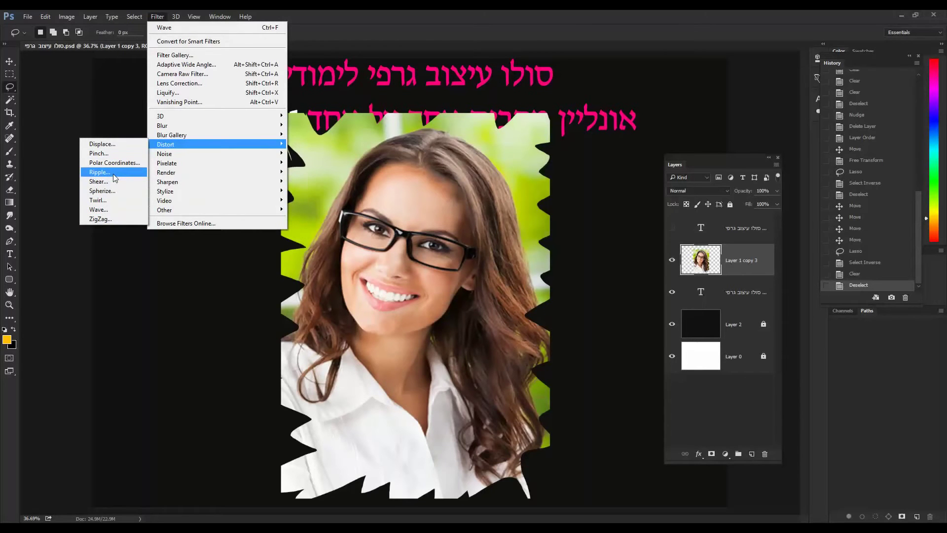
click(99, 172)
drag(568, 107, 623, 80)
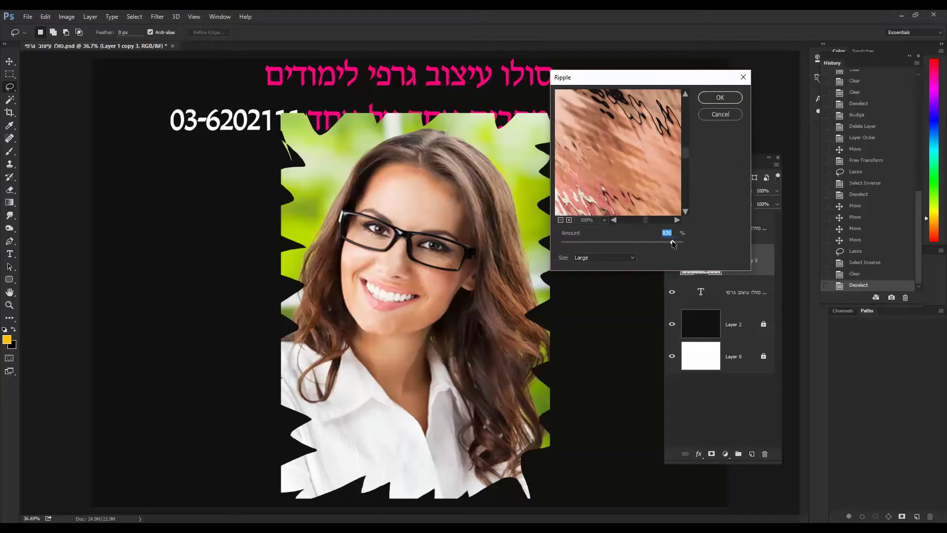
drag(673, 244, 640, 242)
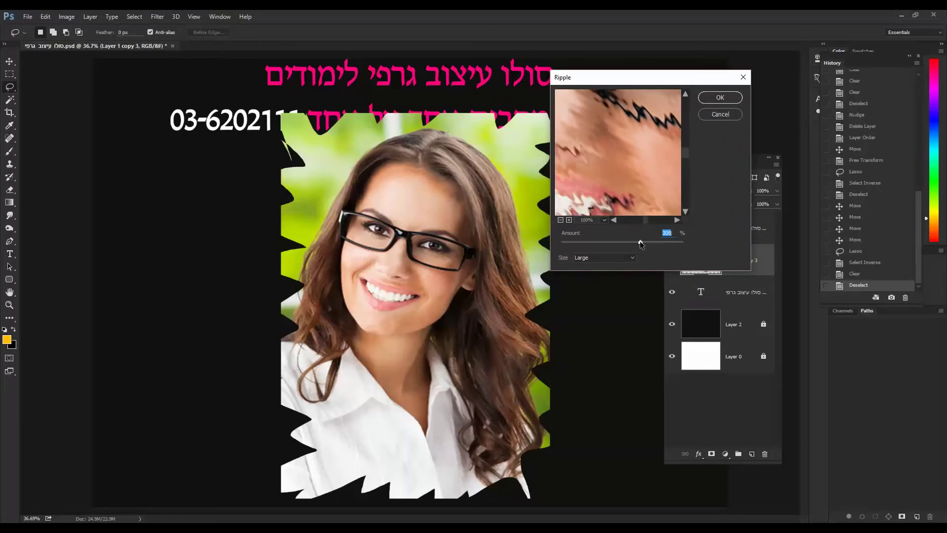
click(720, 97)
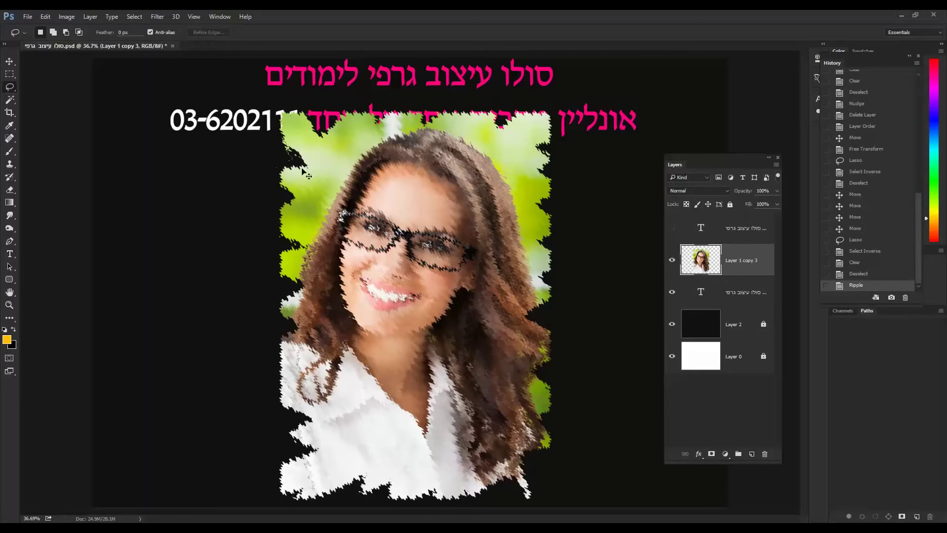
key(ctrl+z)
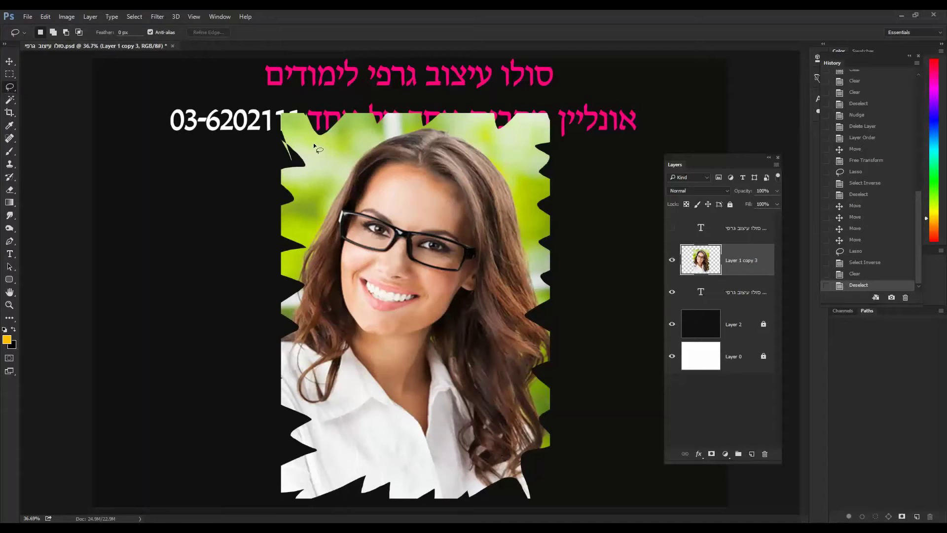
- Draw a loose freehand Lasso selection around the face and upper body, a little inside the portrait's ragged edges
mouse_move(314, 143)
mouse_down()
mouse_move(497, 150)
mouse_move(512, 173)
mouse_move(511, 277)
mouse_up()
drag(503, 420, 403, 458)
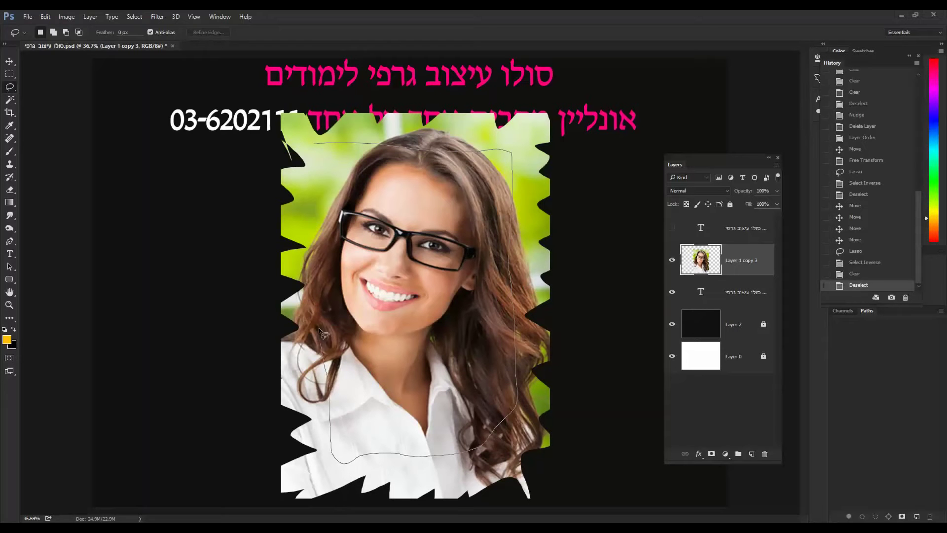
mouse_move(311, 213)
mouse_down()
mouse_move(307, 153)
mouse_move(316, 145)
mouse_up()
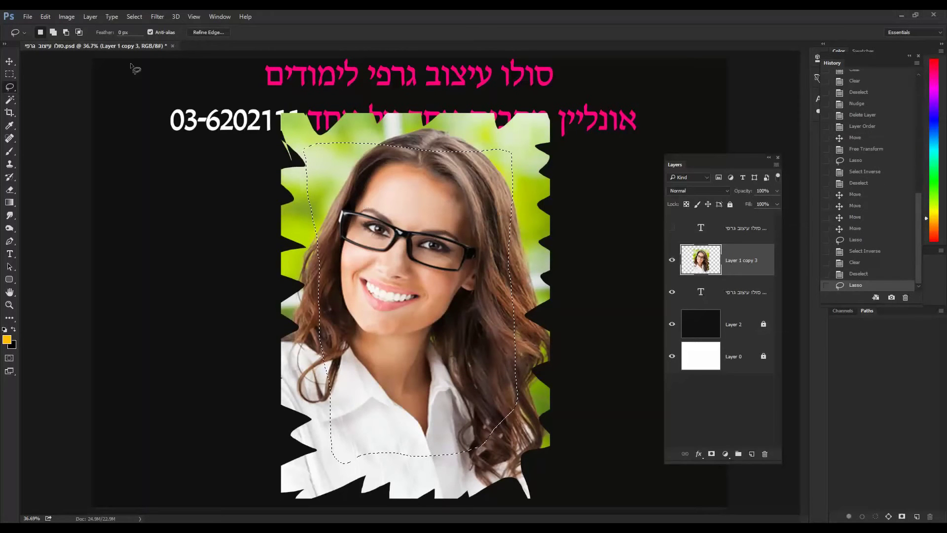
- Feather the Lasso selection by 45 pixels and invert it so that it covers the portrait's outer border
click(133, 16)
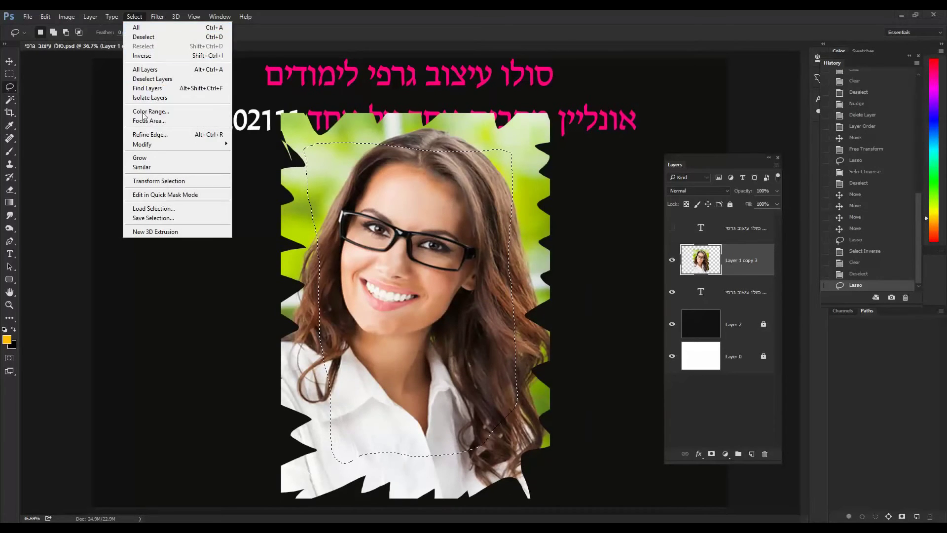
mouse_move(143, 145)
click(94, 182)
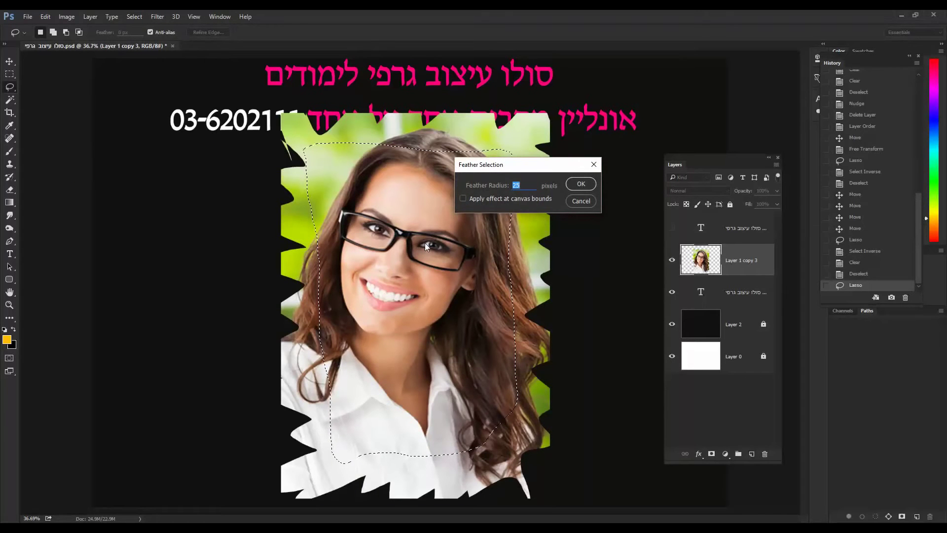
text(45)
key(Return)
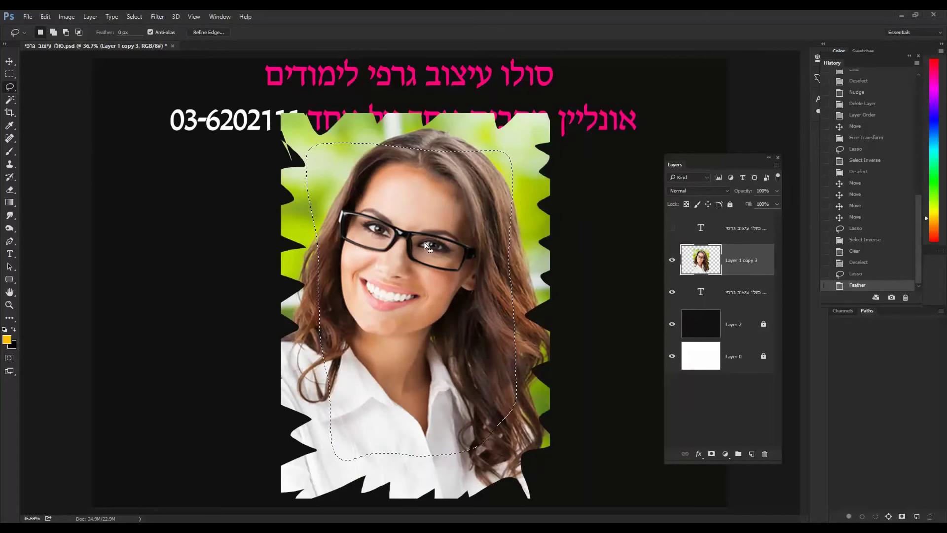
click(134, 17)
click(143, 56)
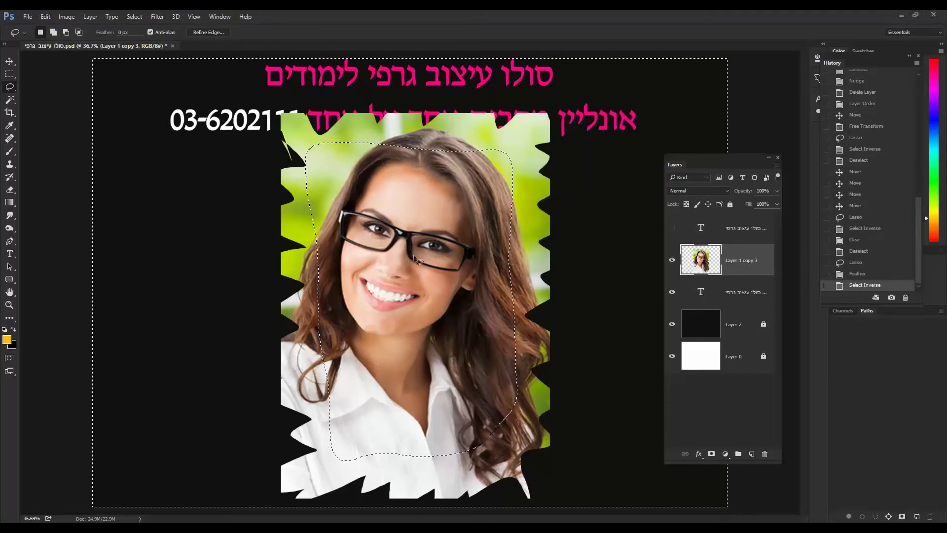
click(158, 17)
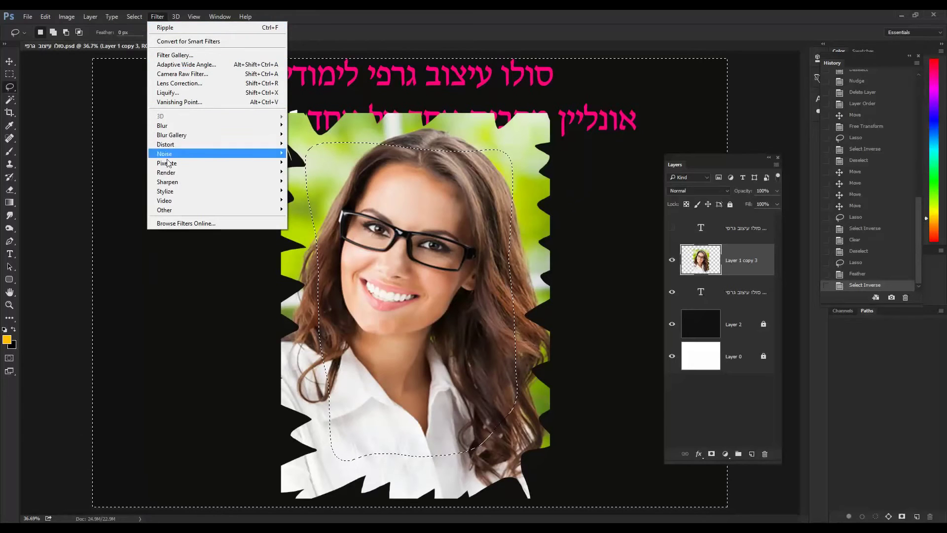
mouse_move(170, 174)
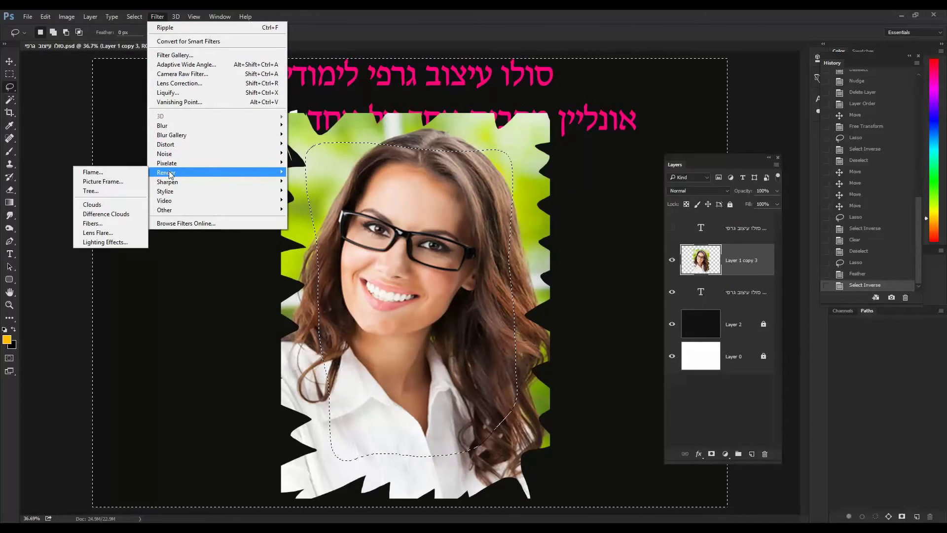
mouse_move(173, 147)
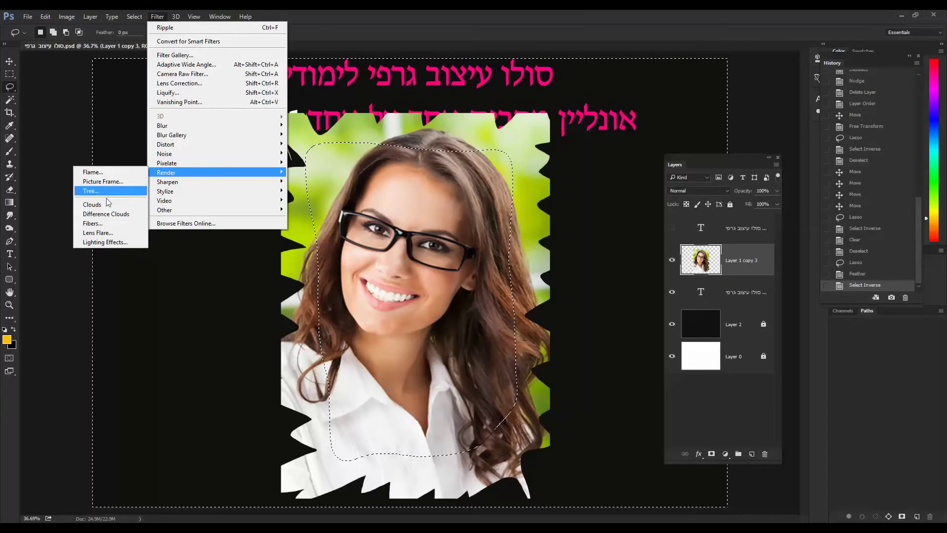
click(98, 232)
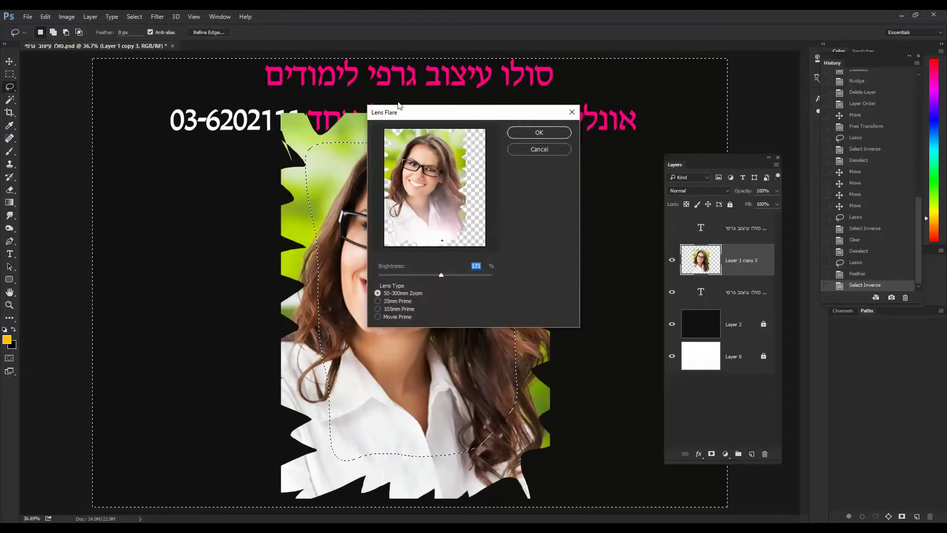
drag(398, 105, 481, 101)
drag(519, 271, 546, 271)
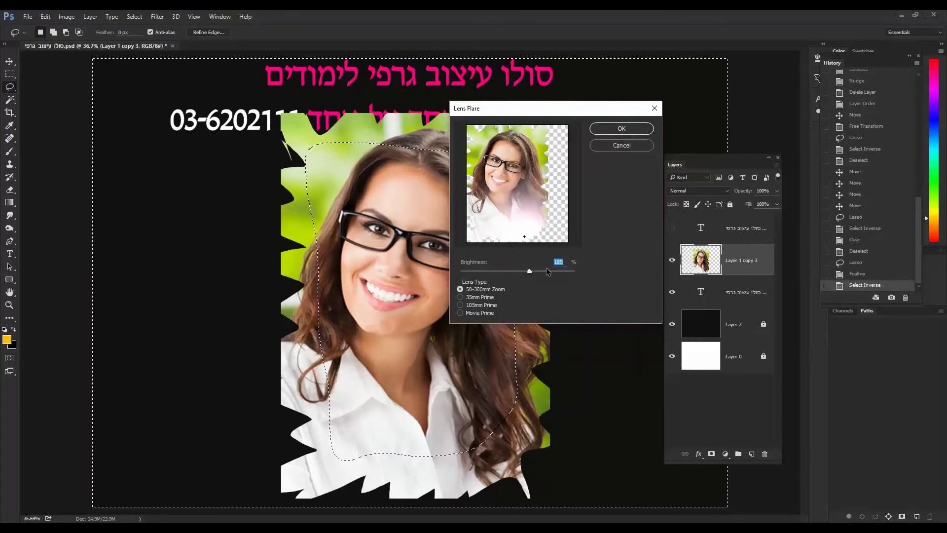
click(623, 145)
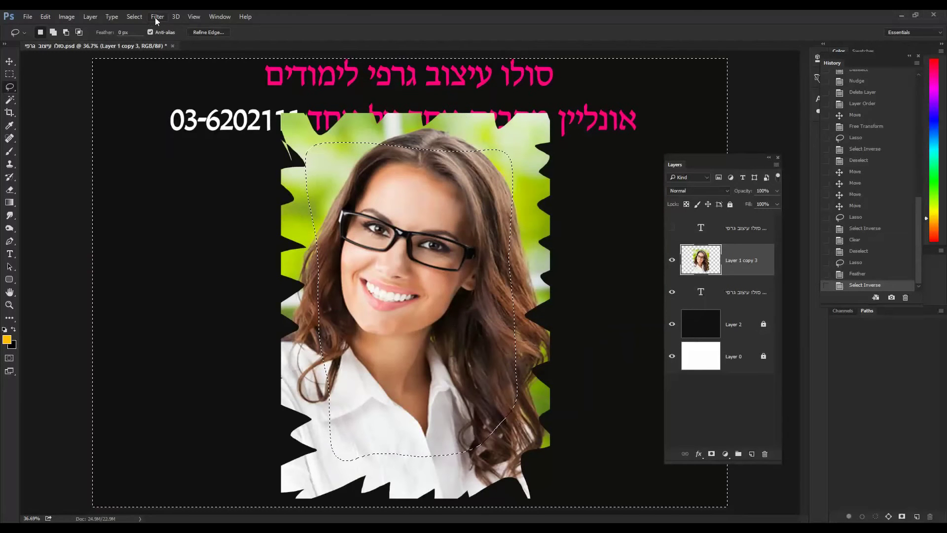
- Set up a Ripple distortion for the selected border with Large size and an amount of about 412%
click(157, 16)
mouse_move(159, 144)
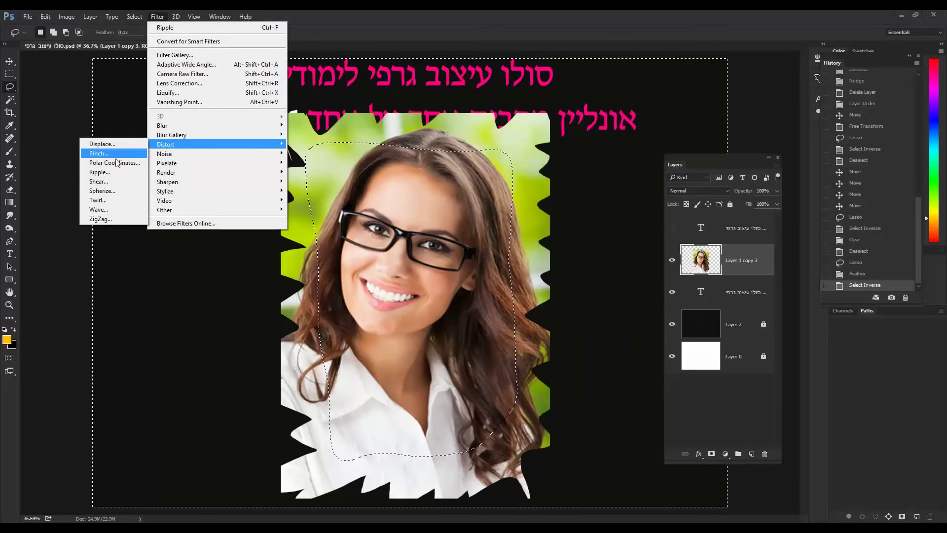
click(98, 172)
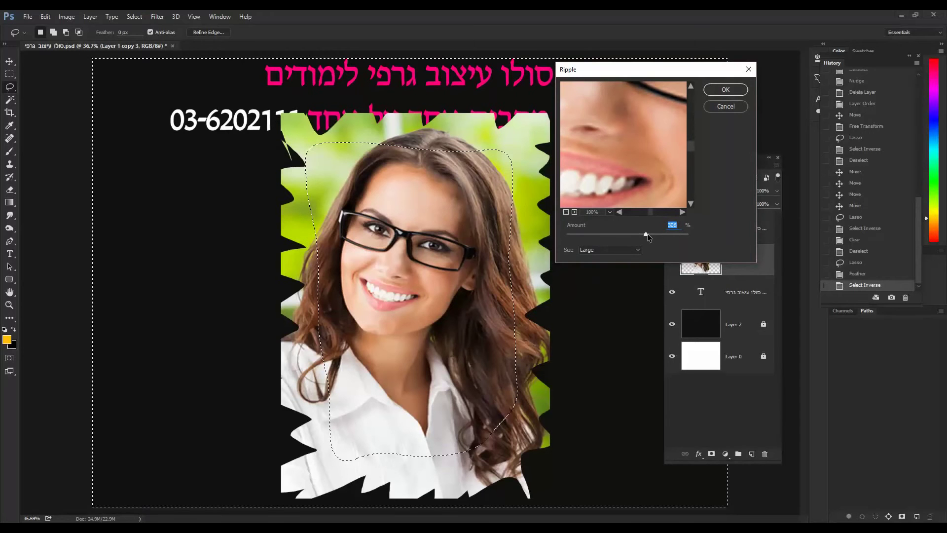
drag(658, 233, 632, 235)
click(652, 234)
- Inspect the whole portrait and its ragged edge in the Ripple preview, and apply the distortion
click(567, 212)
click(566, 212)
click(566, 213)
click(566, 212)
click(567, 212)
click(566, 212)
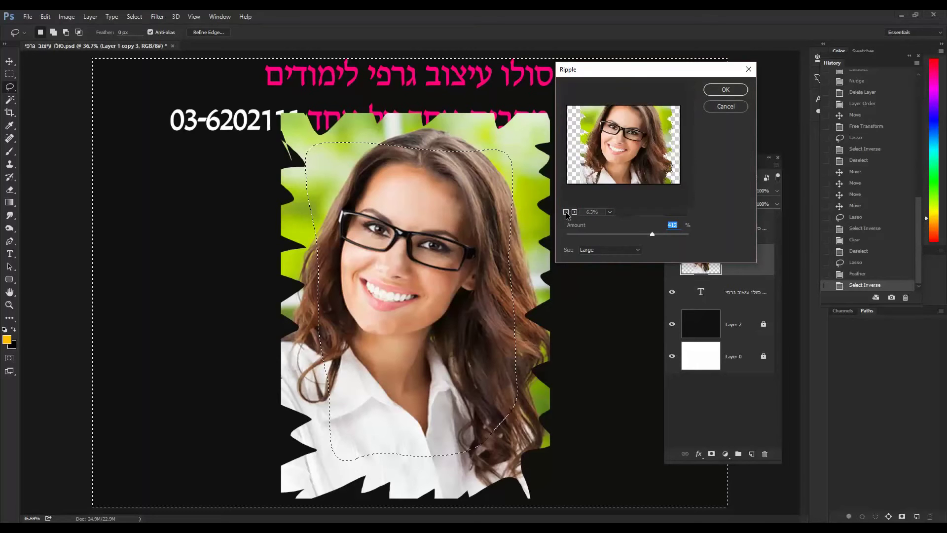
click(567, 212)
click(567, 213)
click(575, 212)
click(575, 212)
click(575, 212)
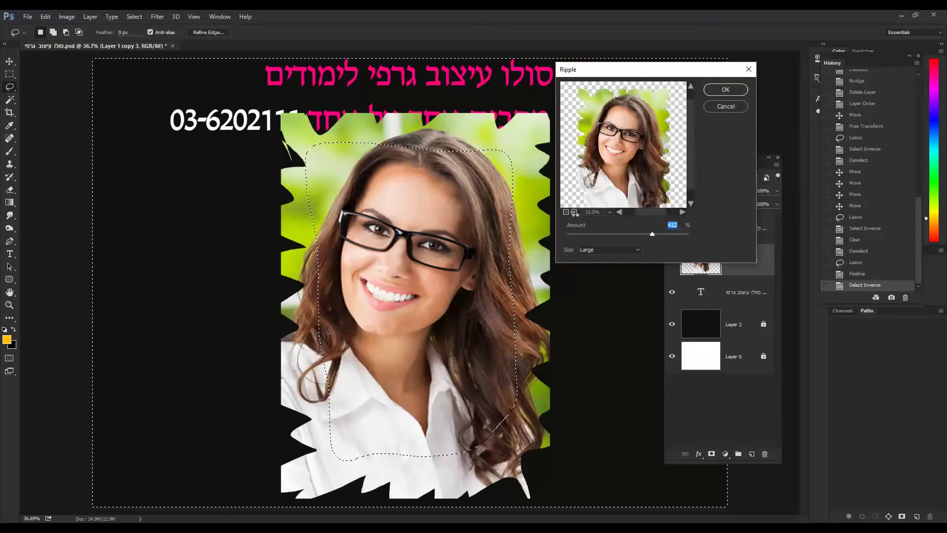
click(575, 212)
click(575, 212)
drag(624, 177, 656, 174)
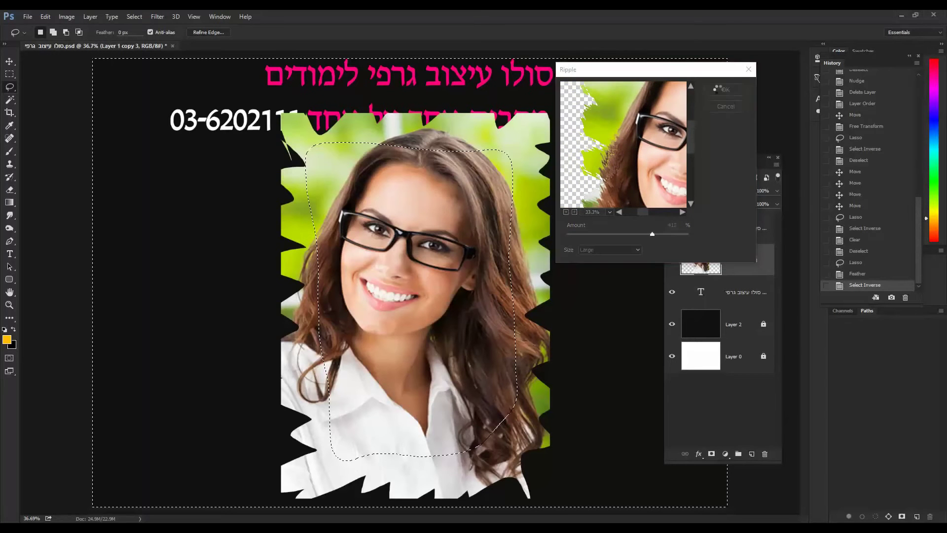
click(724, 90)
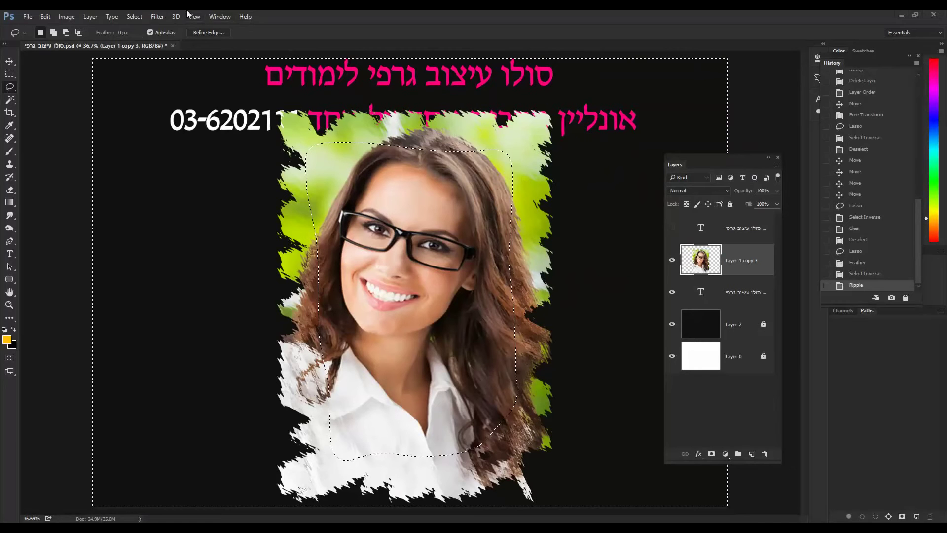
- Apply the same Ripple distortion once more to the portrait's selected border
click(157, 17)
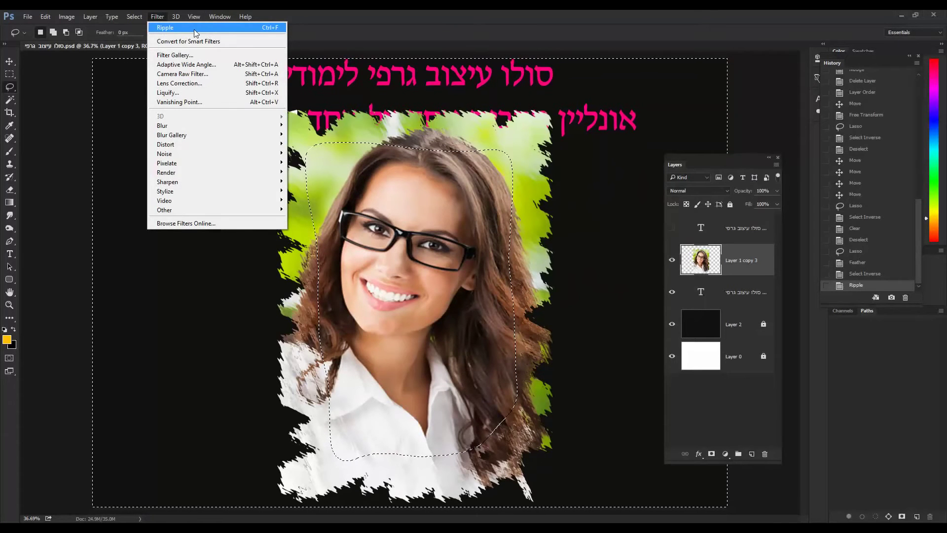
click(196, 33)
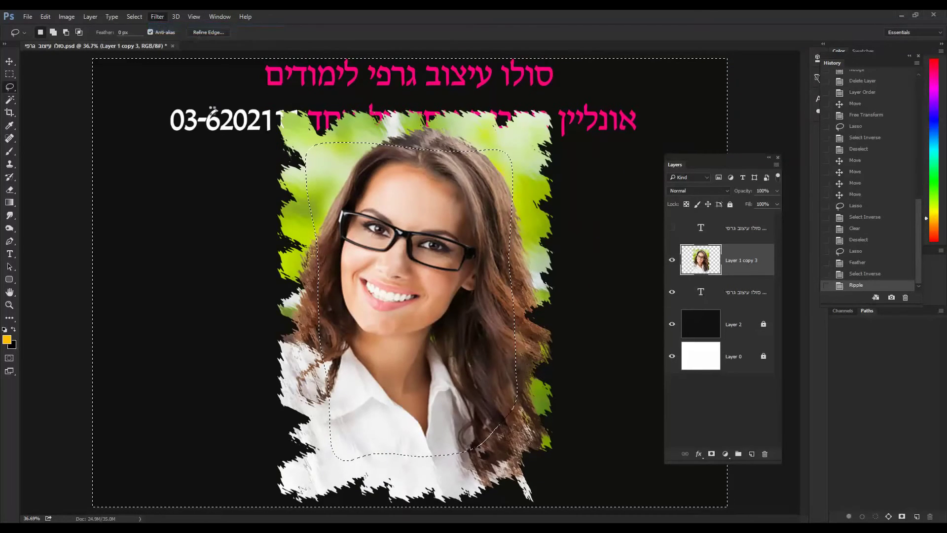
key(ctrl+f)
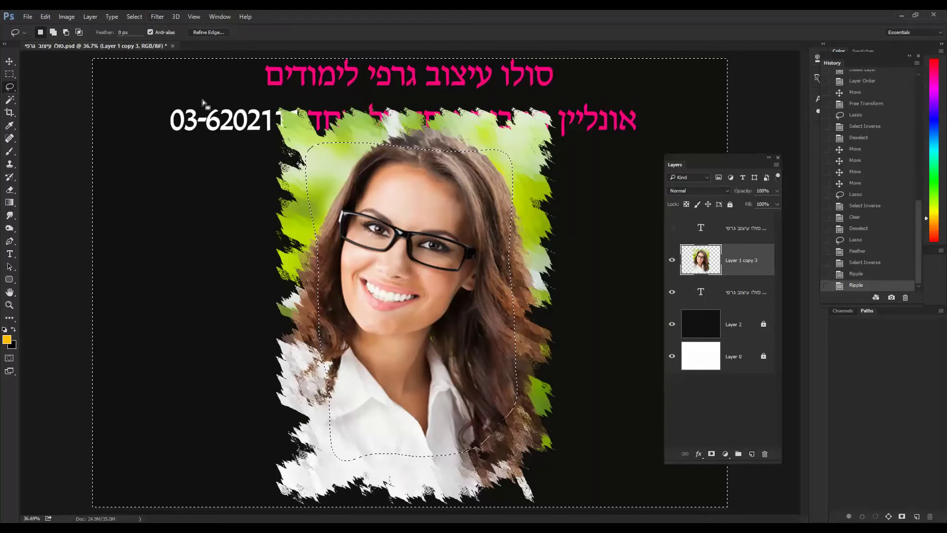
- Try the Wave distortion with 74 generators on the selected border, and undo it
click(159, 18)
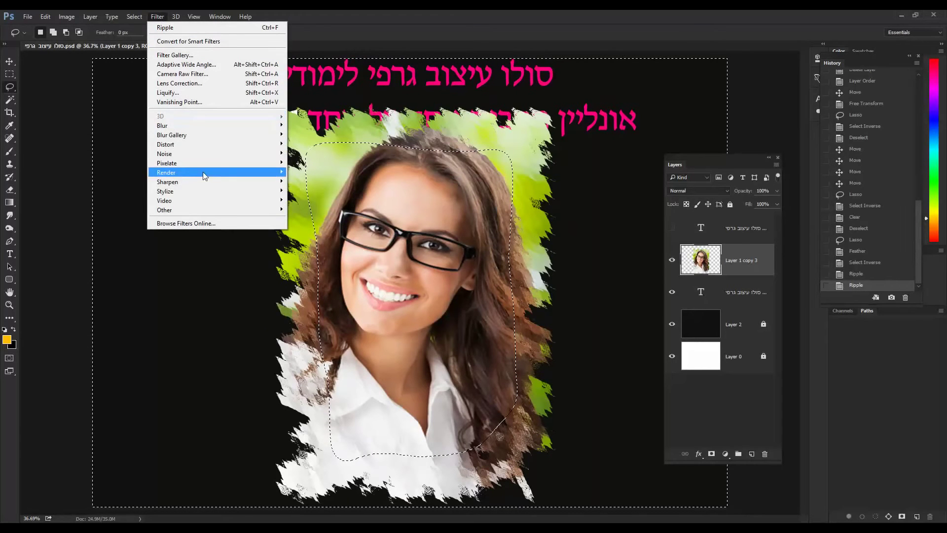
mouse_move(198, 147)
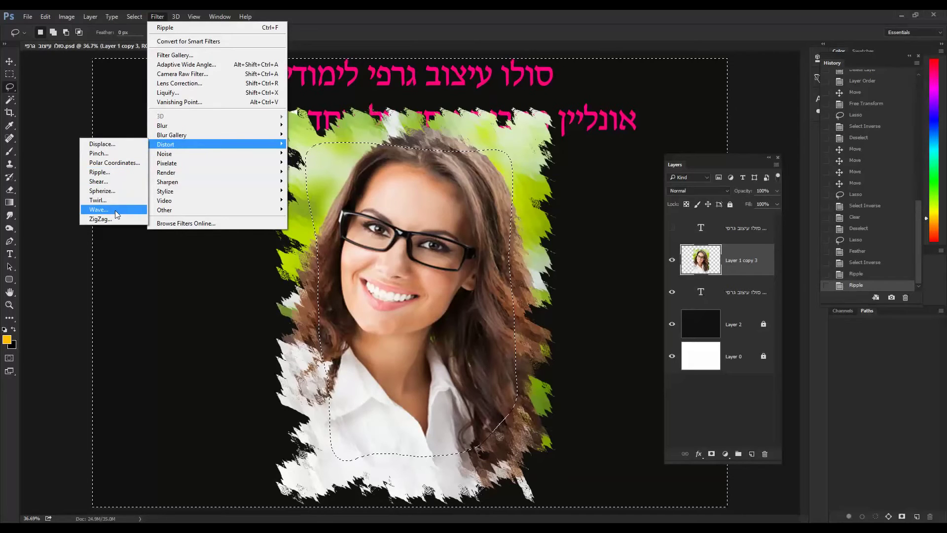
click(99, 210)
drag(457, 121, 515, 85)
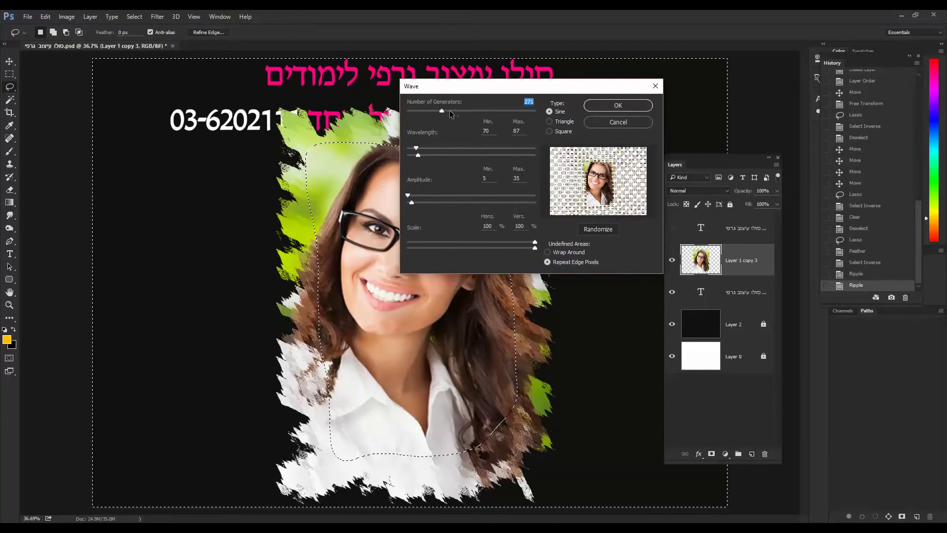
drag(449, 110, 418, 117)
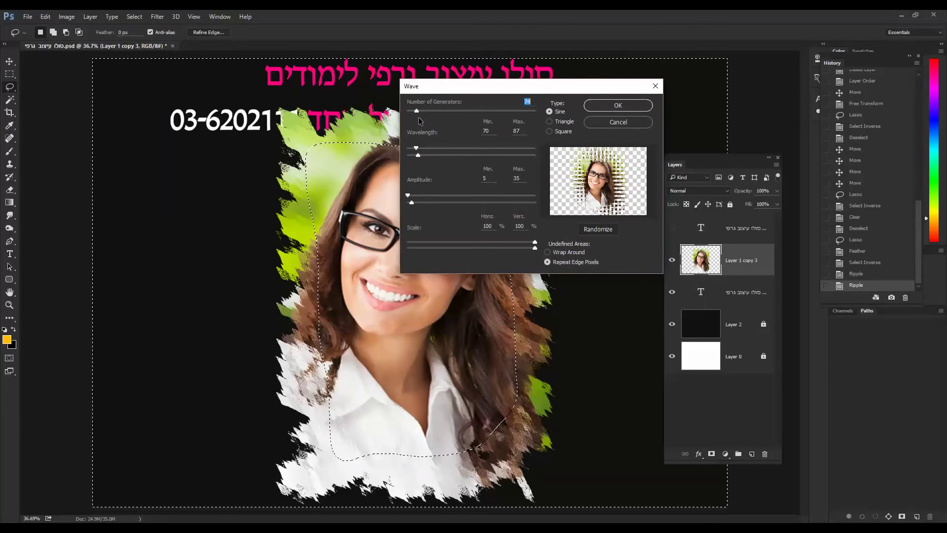
click(618, 106)
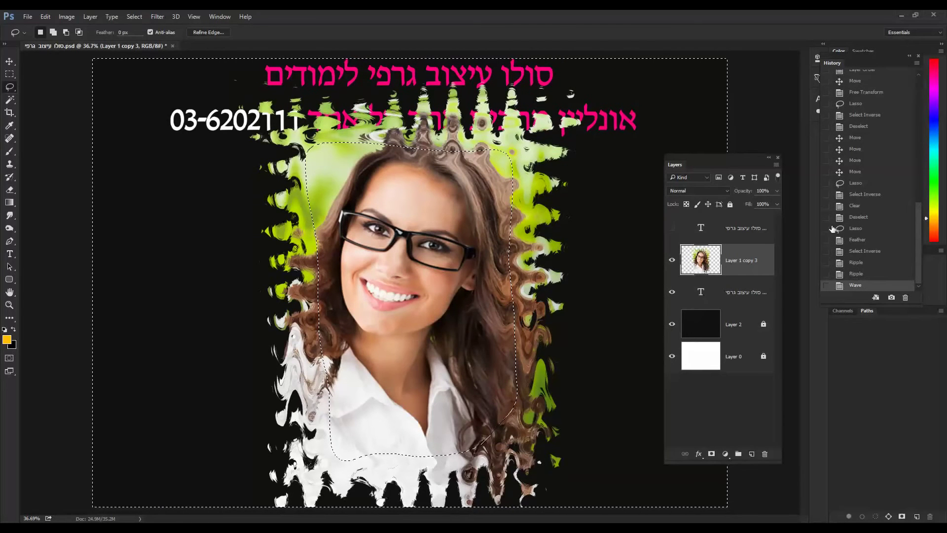
click(859, 274)
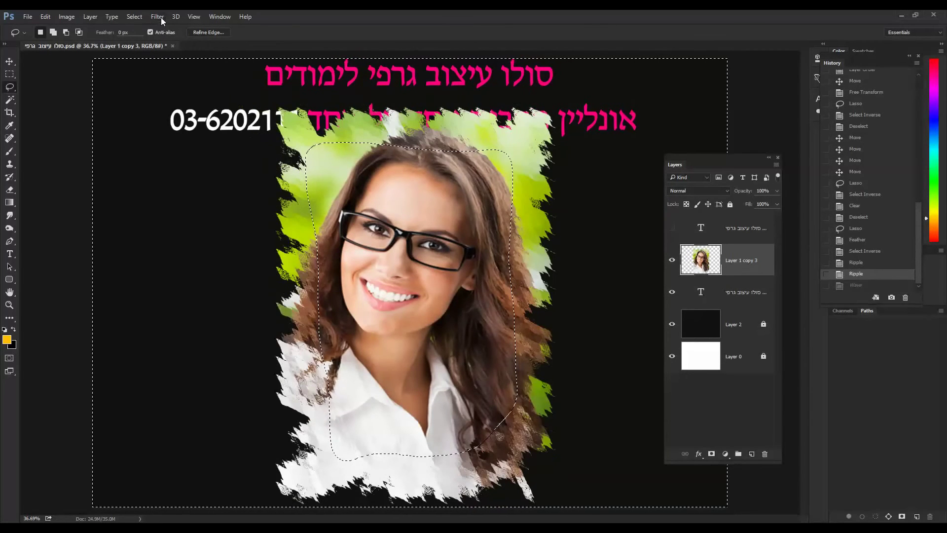
- Apply the Wave distortion to the selected border with about 136 generators and a wavelength of 32 to 33
click(158, 17)
mouse_move(204, 148)
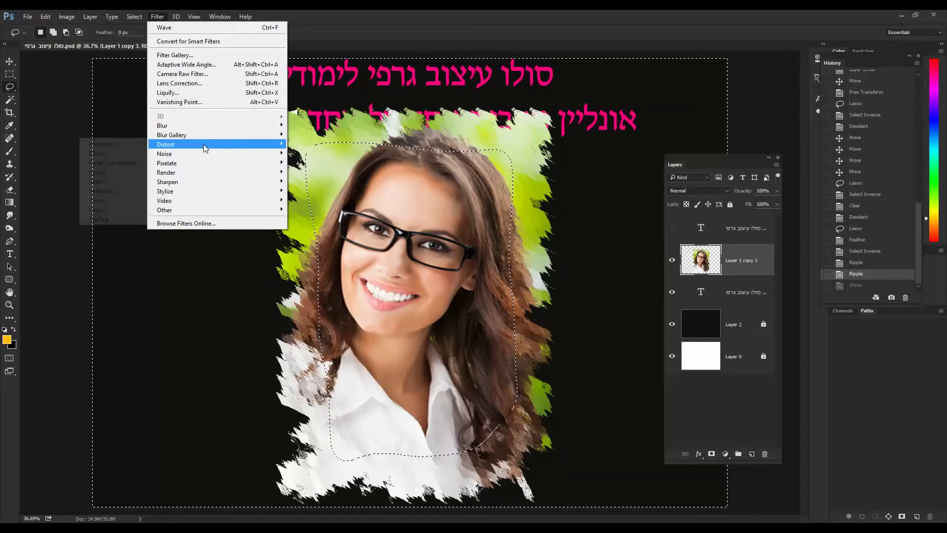
click(121, 210)
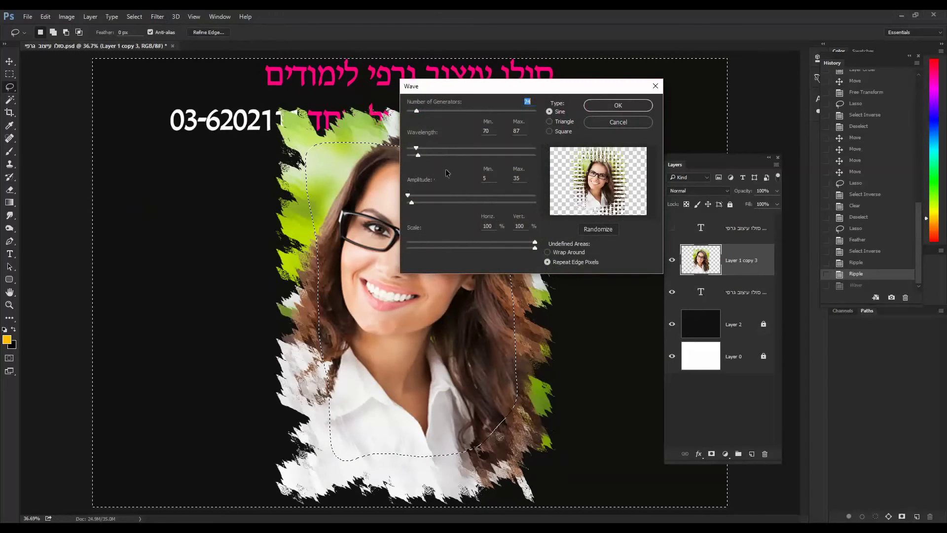
drag(419, 110, 425, 111)
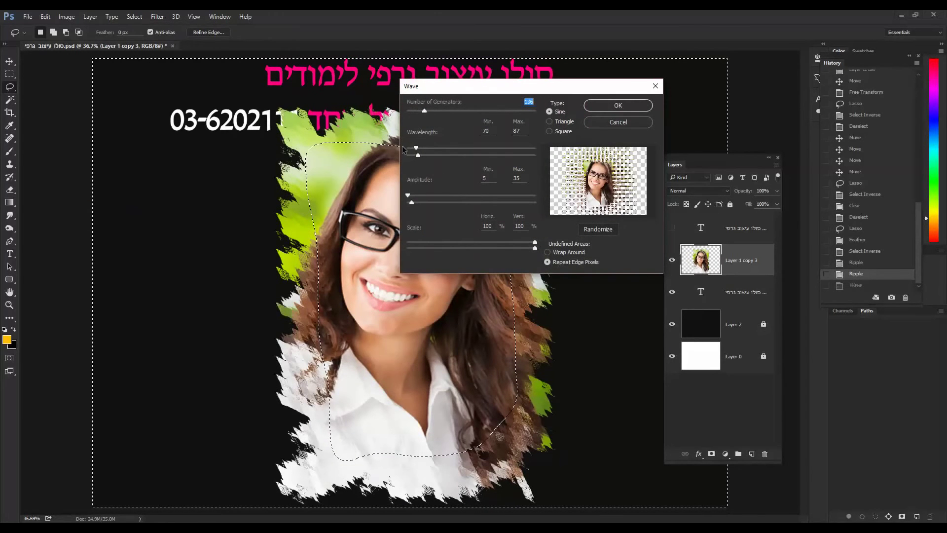
mouse_move(416, 150)
mouse_down()
mouse_move(464, 149)
mouse_move(408, 150)
mouse_move(414, 159)
mouse_up()
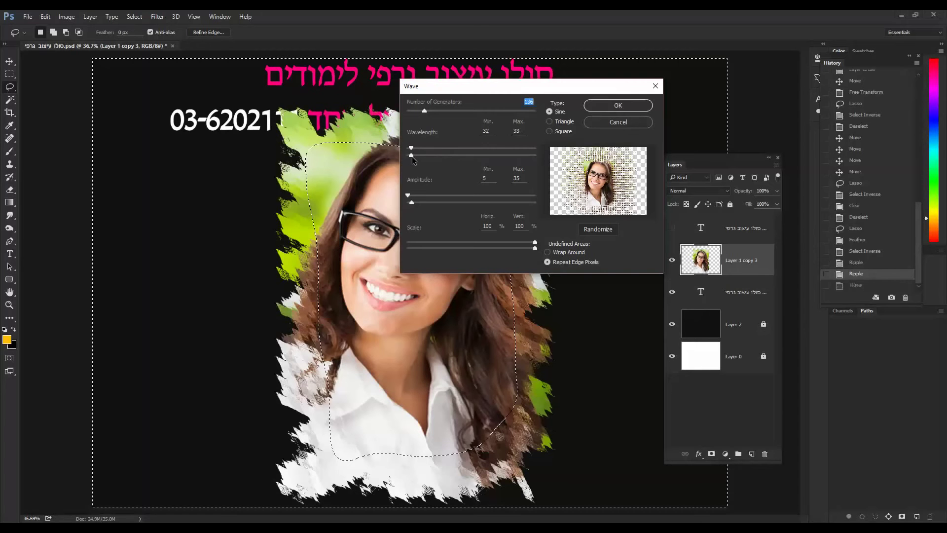
click(612, 106)
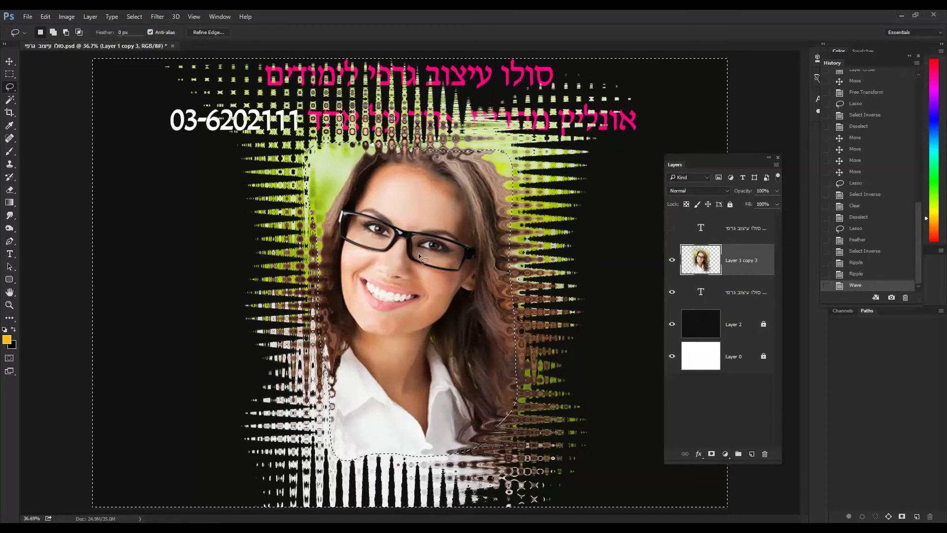
- Clear the selection, and start a Lens Flare on the portrait with the 50-300mm Zoom type after trying the other lens types
click(135, 17)
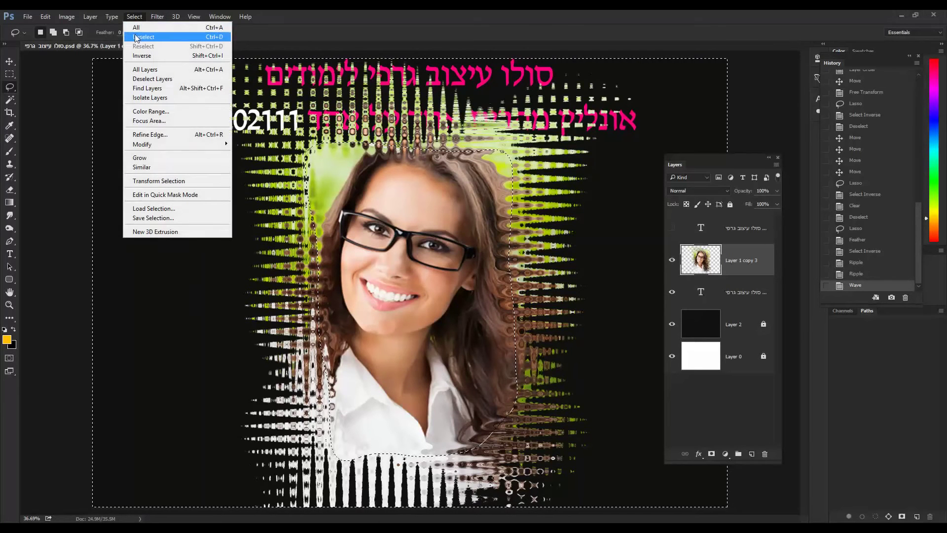
click(144, 37)
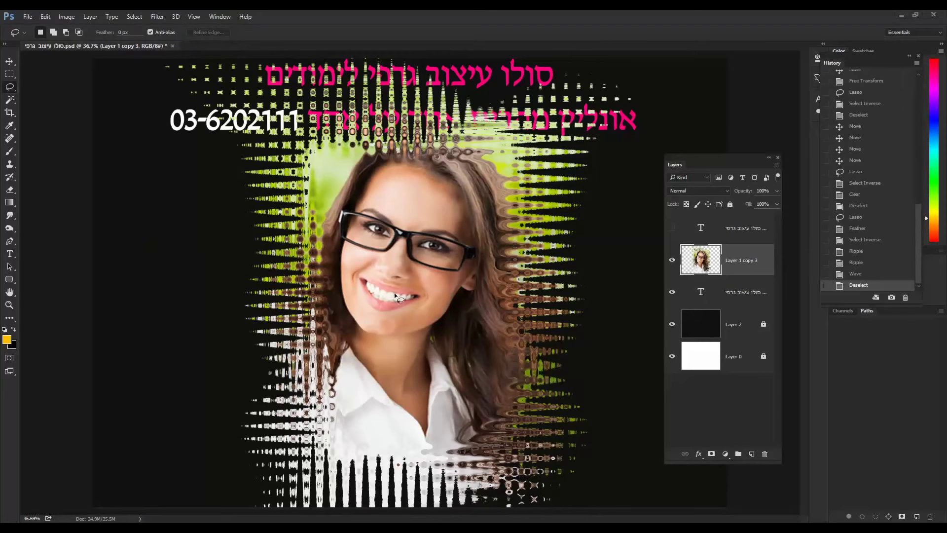
click(157, 17)
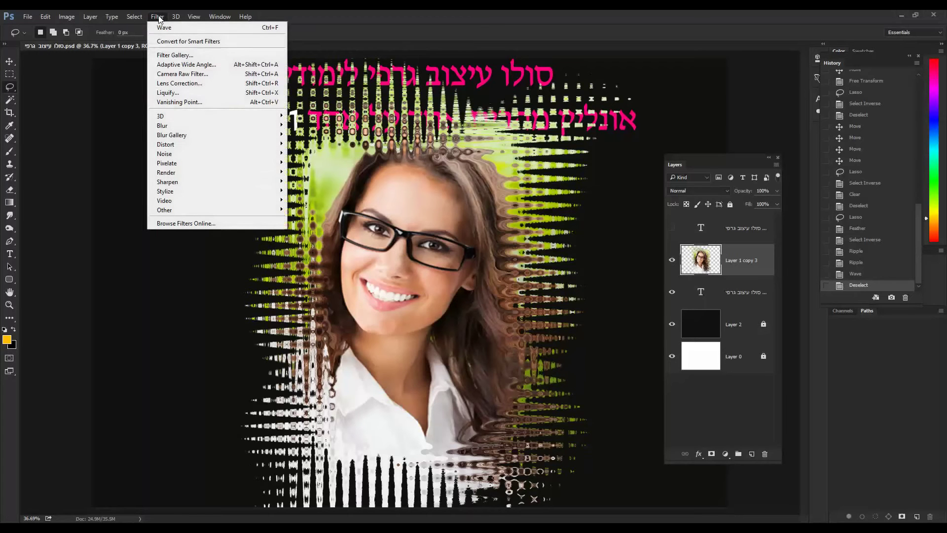
mouse_move(168, 178)
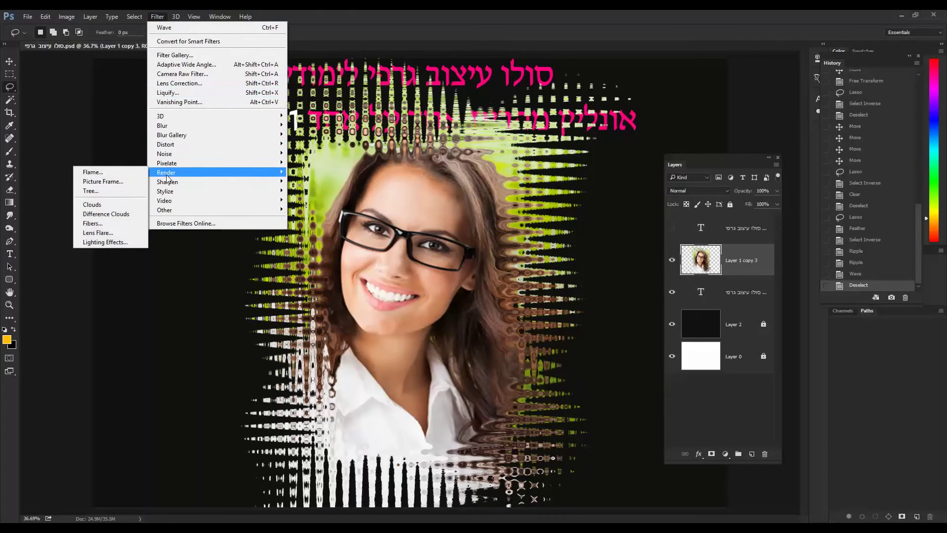
click(94, 232)
drag(501, 112, 598, 73)
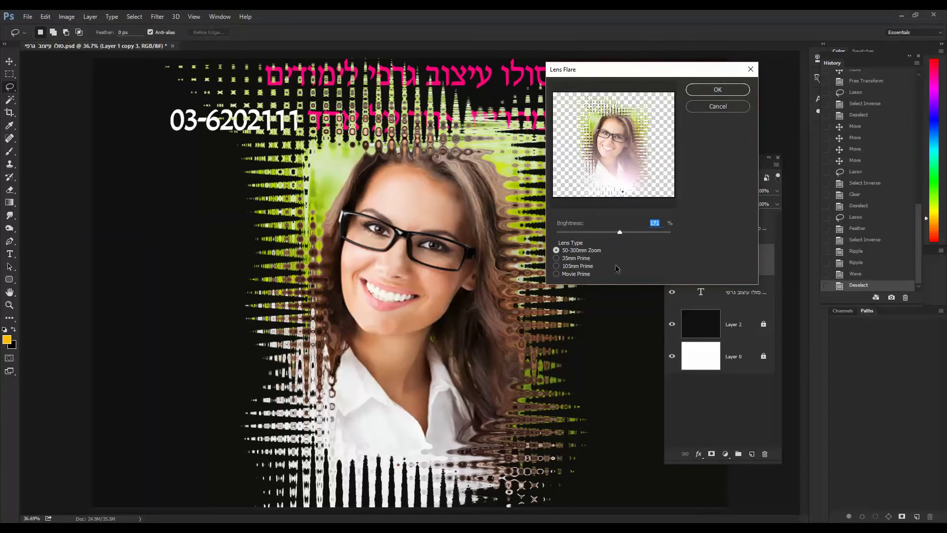
mouse_move(620, 231)
mouse_down()
mouse_move(609, 230)
mouse_move(619, 230)
mouse_up()
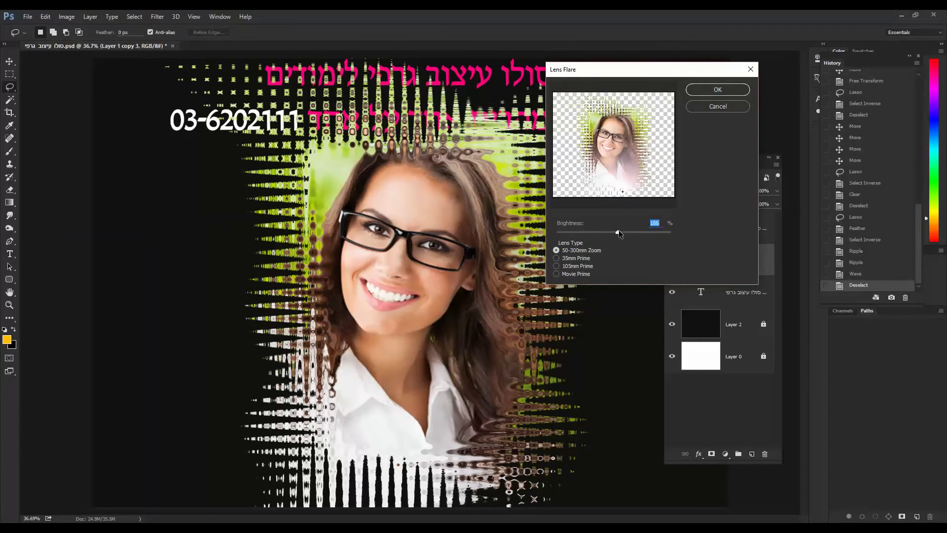
click(557, 258)
click(560, 267)
click(557, 275)
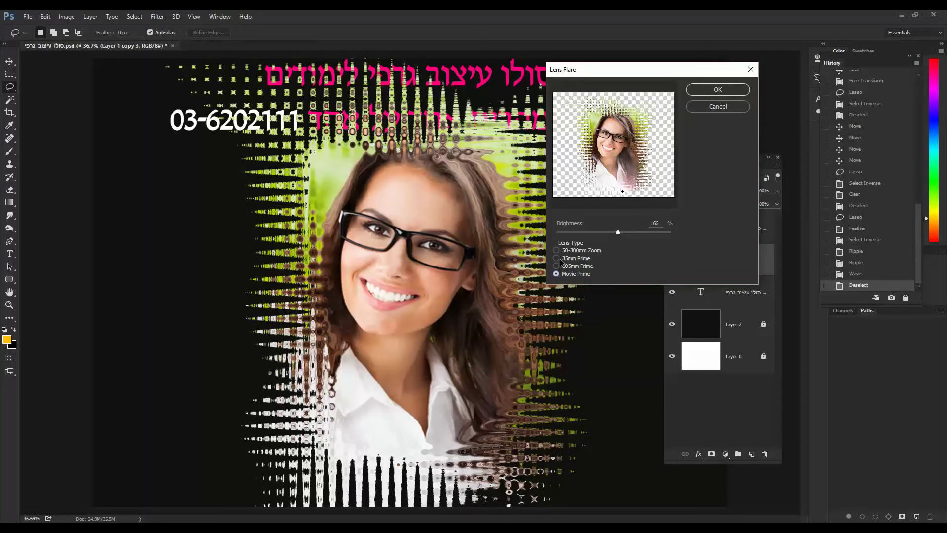
click(557, 250)
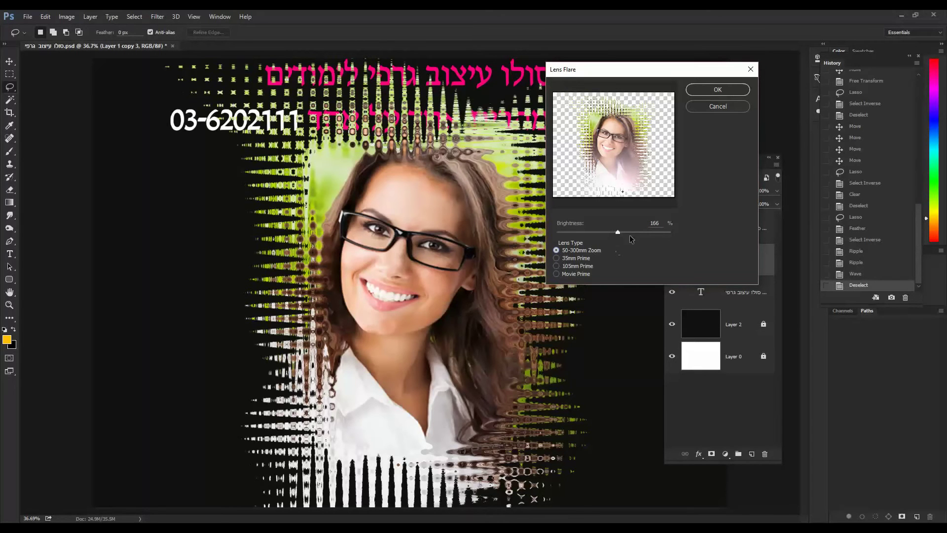
- Apply the lens flare at 137% brightness, centred on the lower-right edge of the portrait
drag(617, 232, 605, 233)
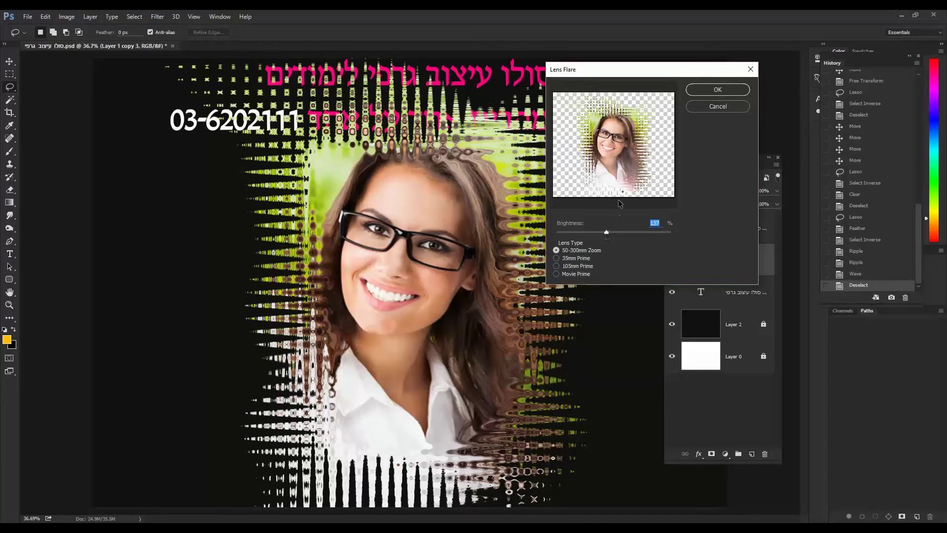
click(629, 181)
mouse_move(629, 181)
mouse_down()
mouse_move(629, 135)
mouse_move(594, 121)
mouse_move(593, 164)
mouse_move(636, 184)
mouse_up()
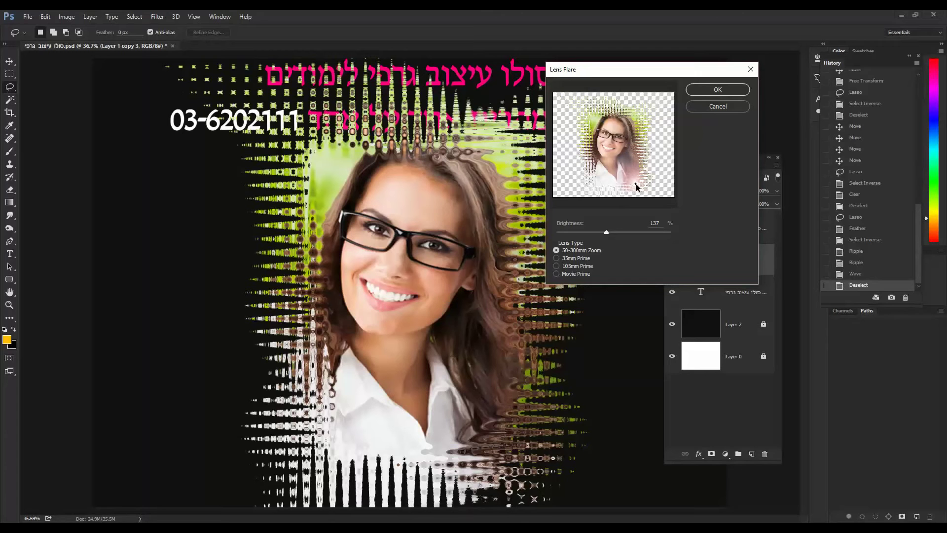
click(707, 89)
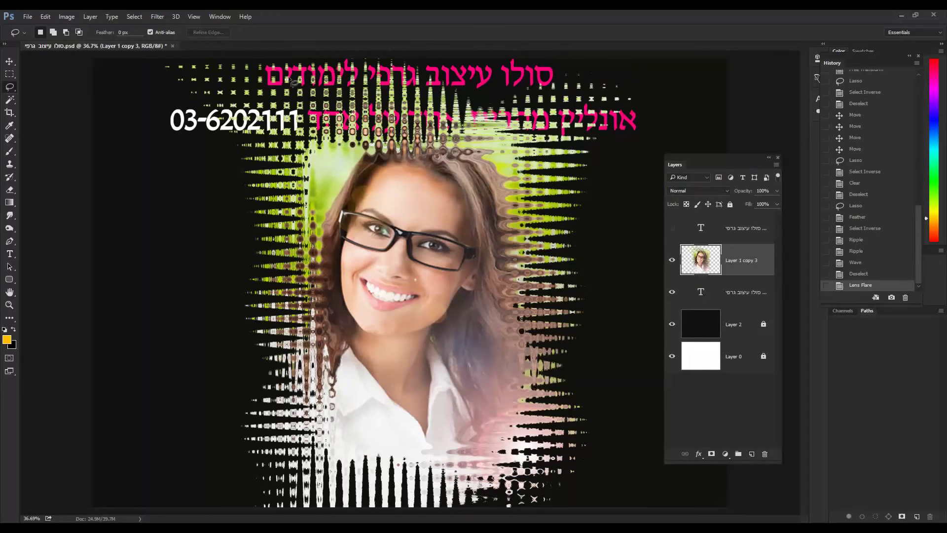
- Apply a second 50-300mm Zoom lens flare at about 158% brightness, centred just outside the portrait's upper-left corner
click(163, 16)
mouse_move(179, 173)
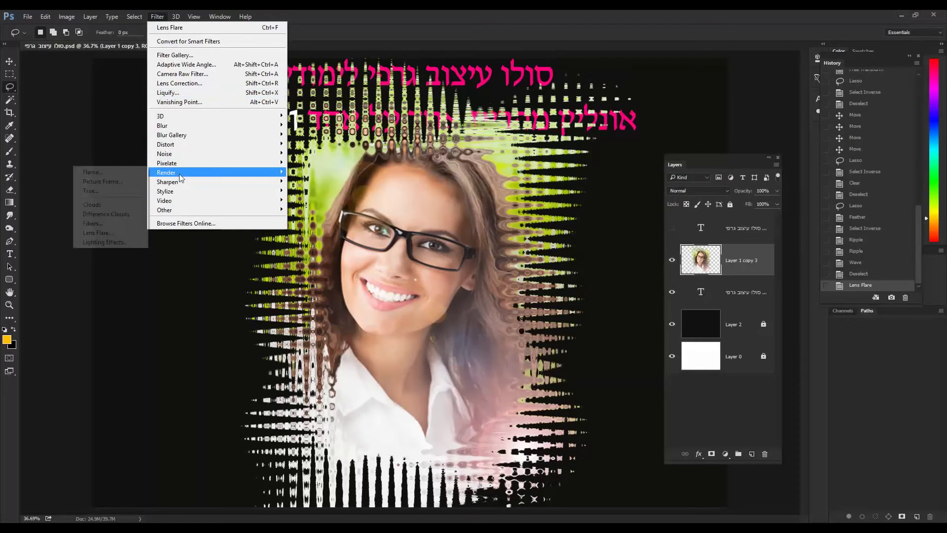
click(116, 232)
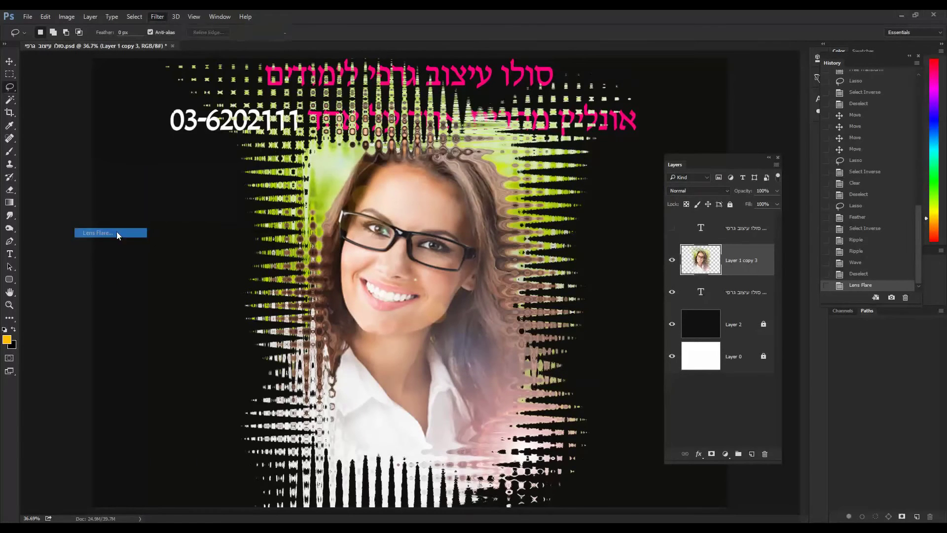
drag(638, 184, 589, 109)
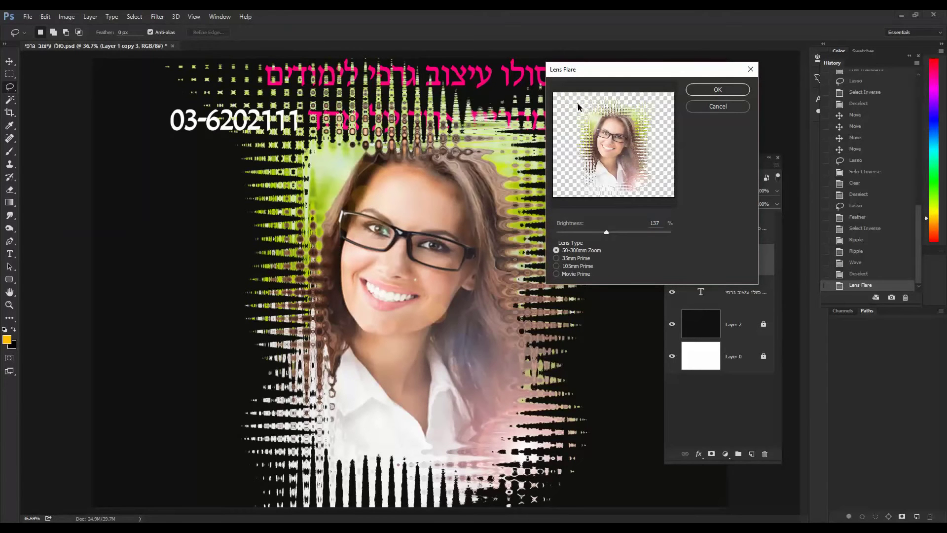
mouse_move(605, 231)
mouse_down()
mouse_move(636, 230)
mouse_move(612, 230)
mouse_up()
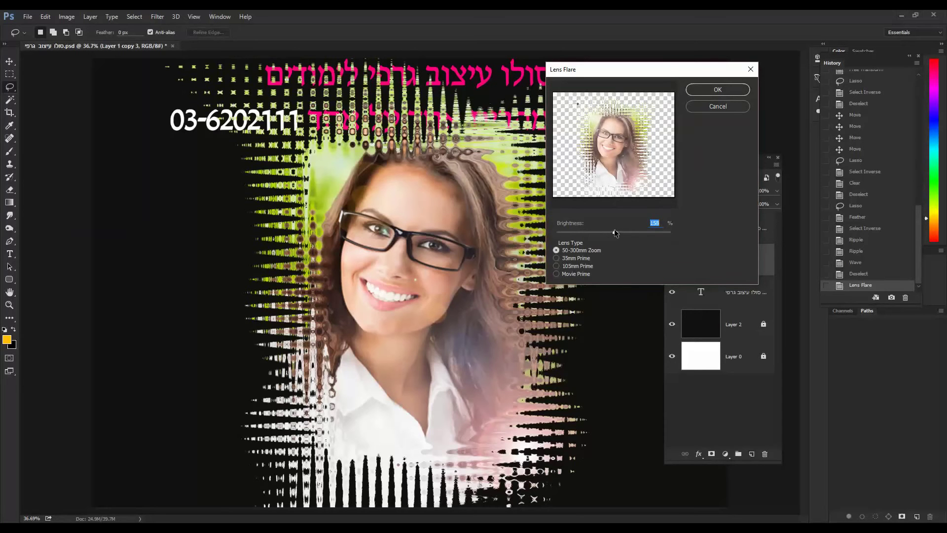
click(715, 89)
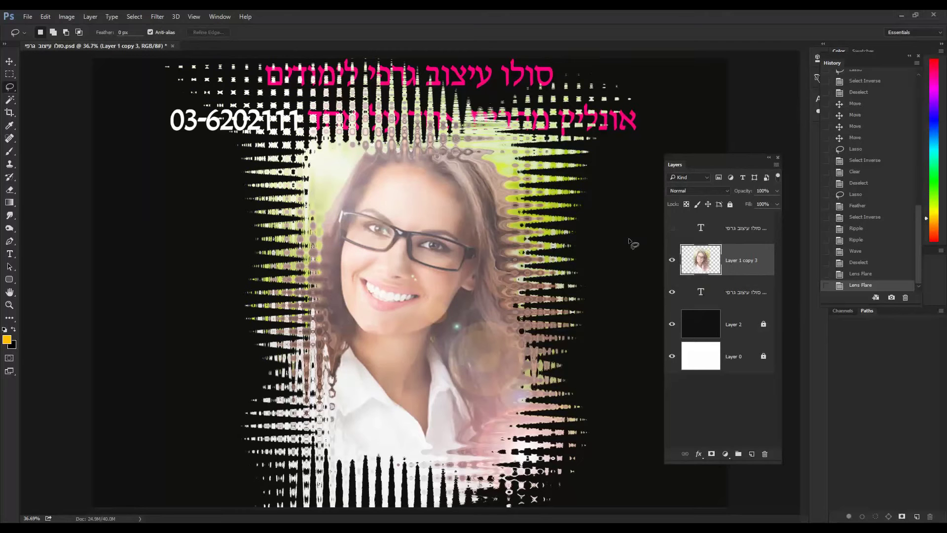
- Scale the portrait proportionally to about 62% and move it below the two lines of title text
click(11, 62)
drag(448, 221, 434, 202)
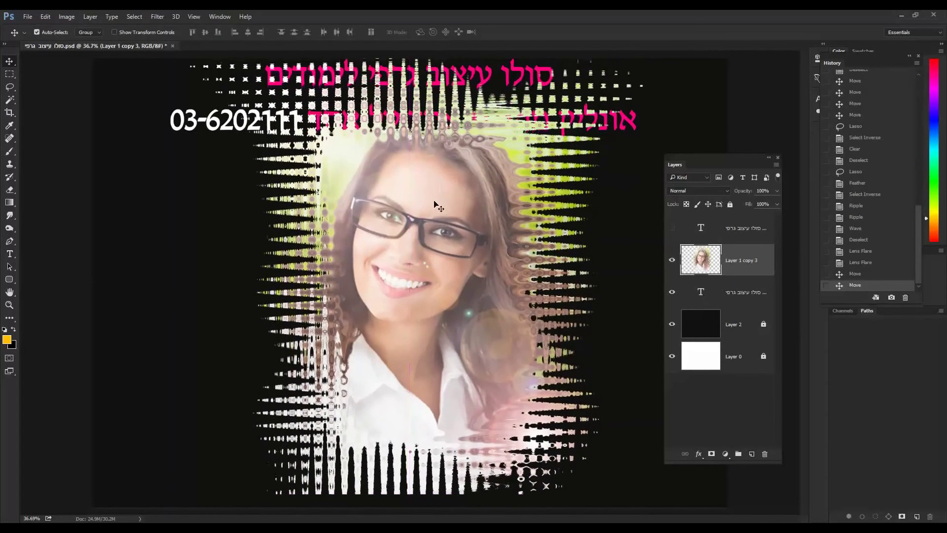
key(ctrl)
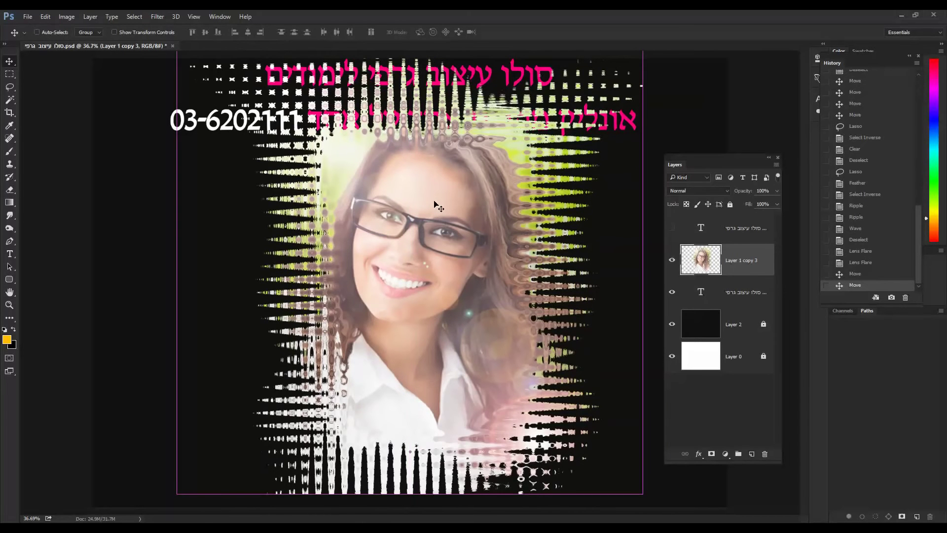
key(ctrl+t)
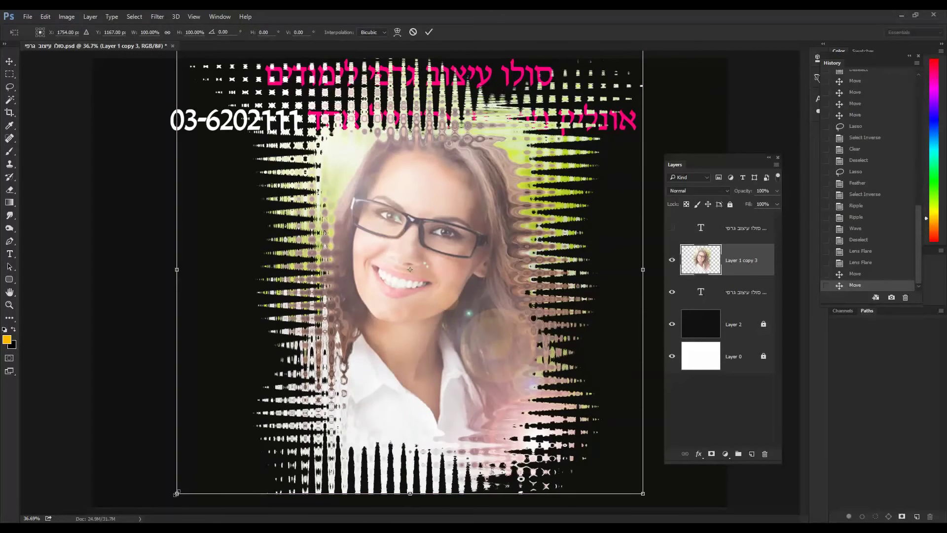
drag(176, 493, 355, 322)
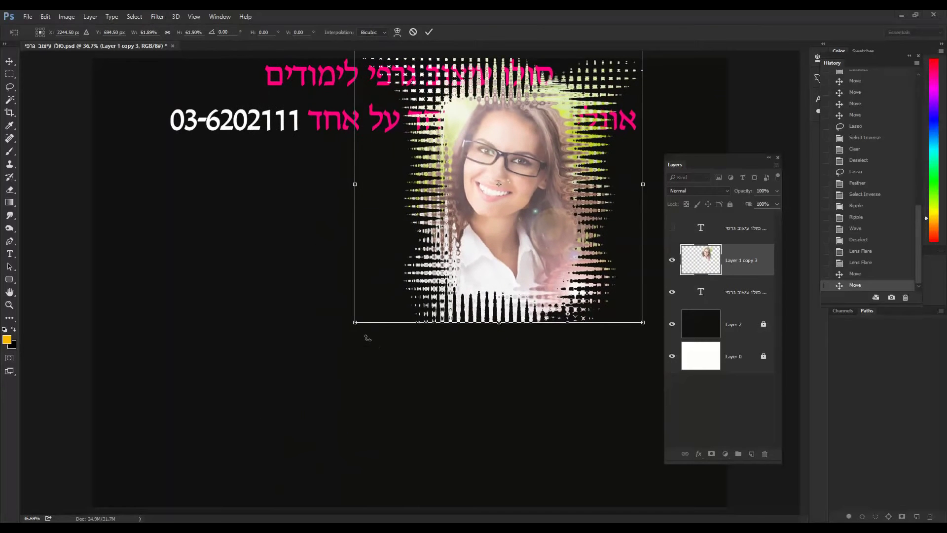
key(Return)
drag(506, 136, 390, 239)
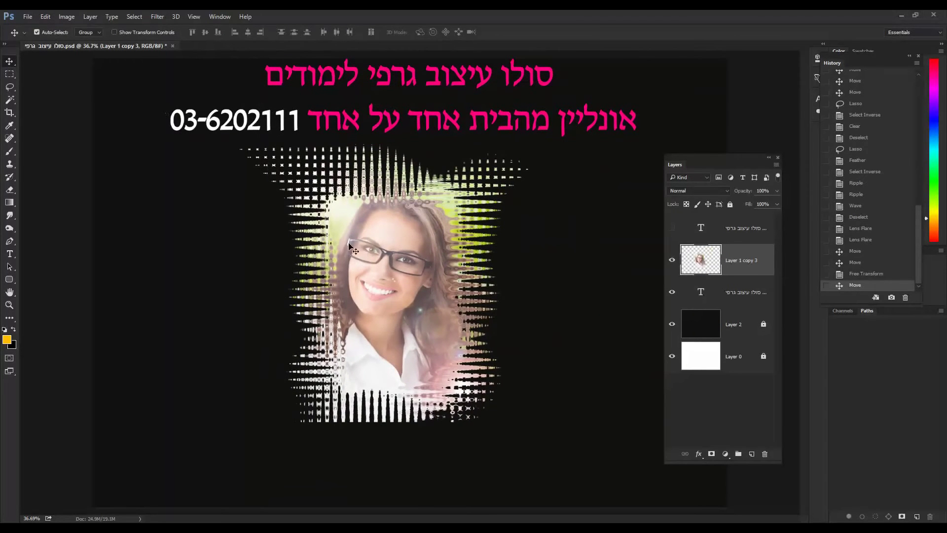
click(48, 19)
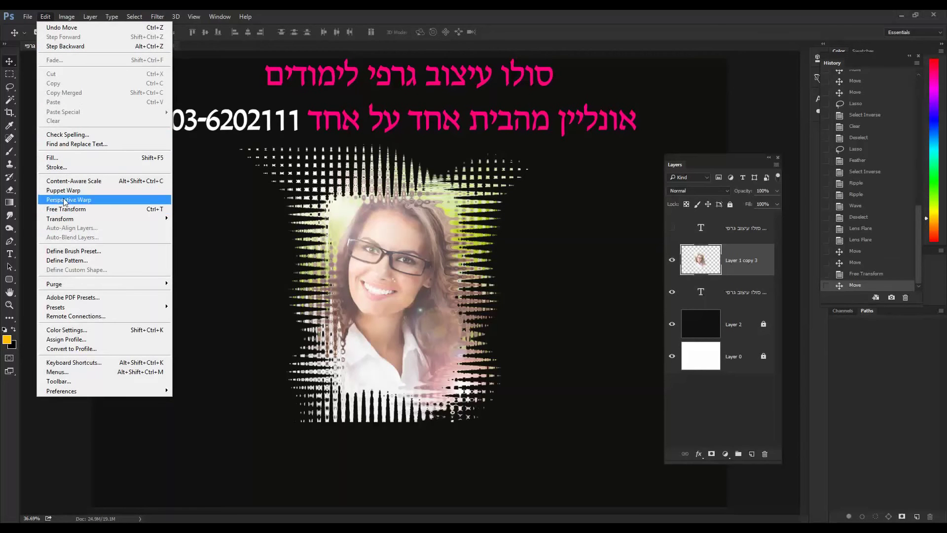
click(147, 208)
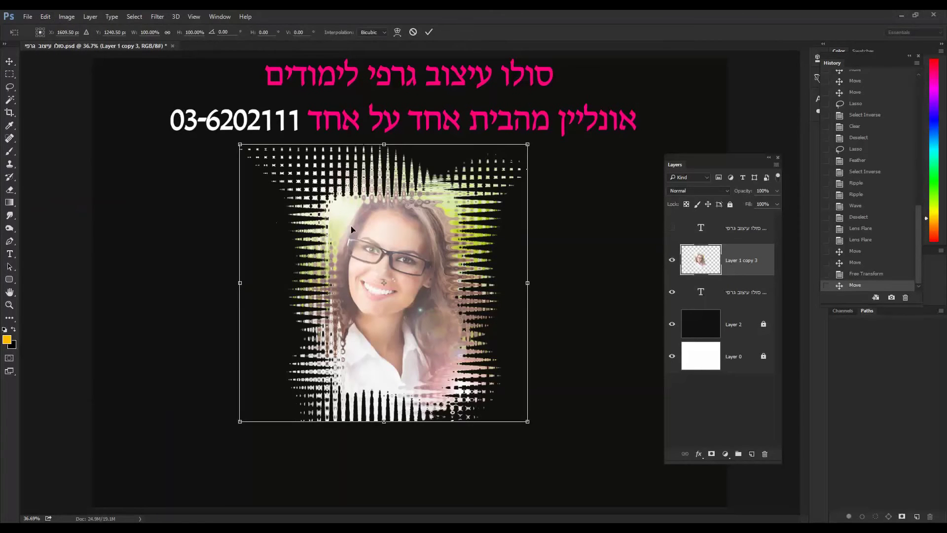
key(Return)
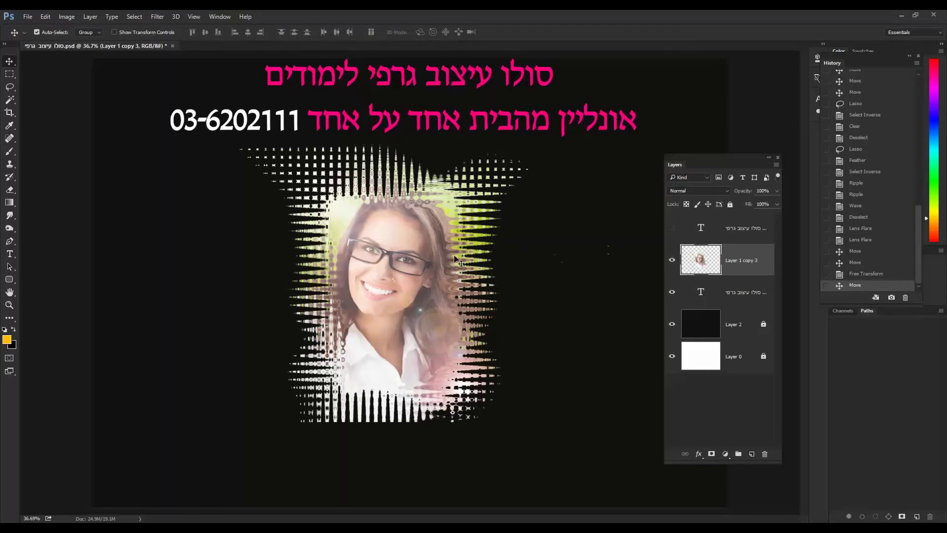
- Shift the portrait slightly right and up, and place a vertically flipped copy of it below
drag(419, 245, 457, 229)
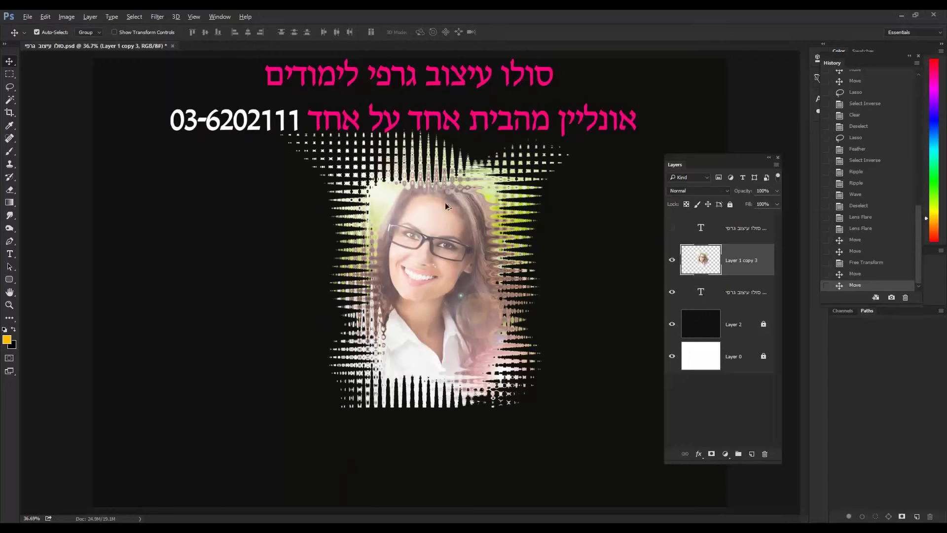
drag(445, 203, 442, 380)
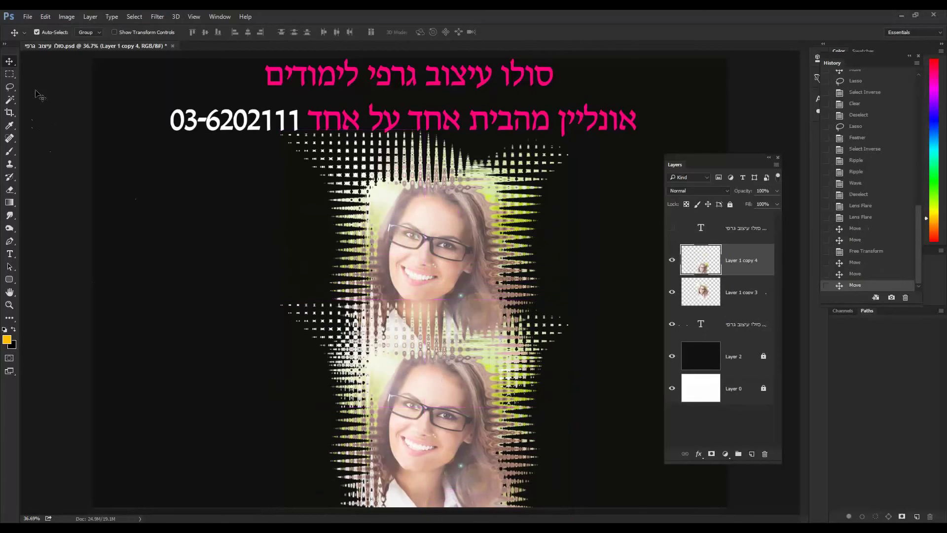
click(45, 17)
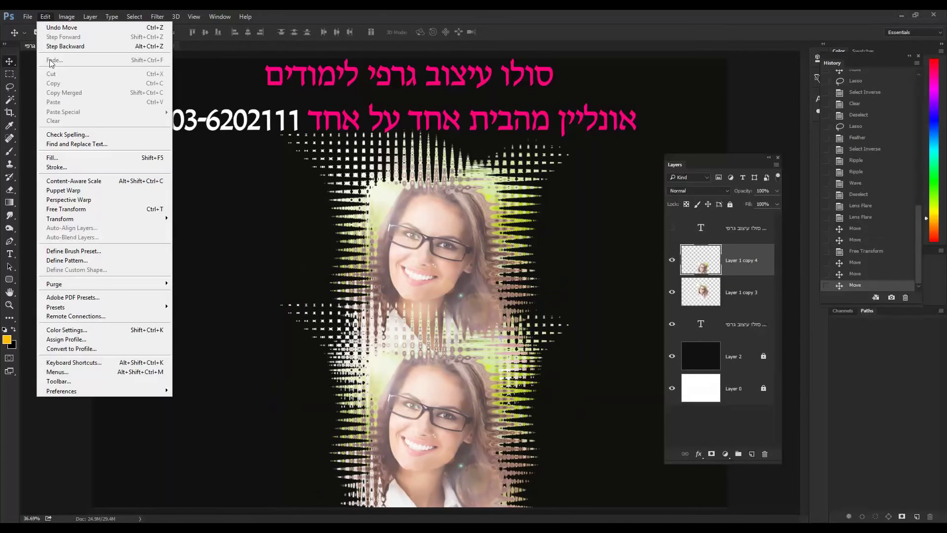
mouse_move(94, 220)
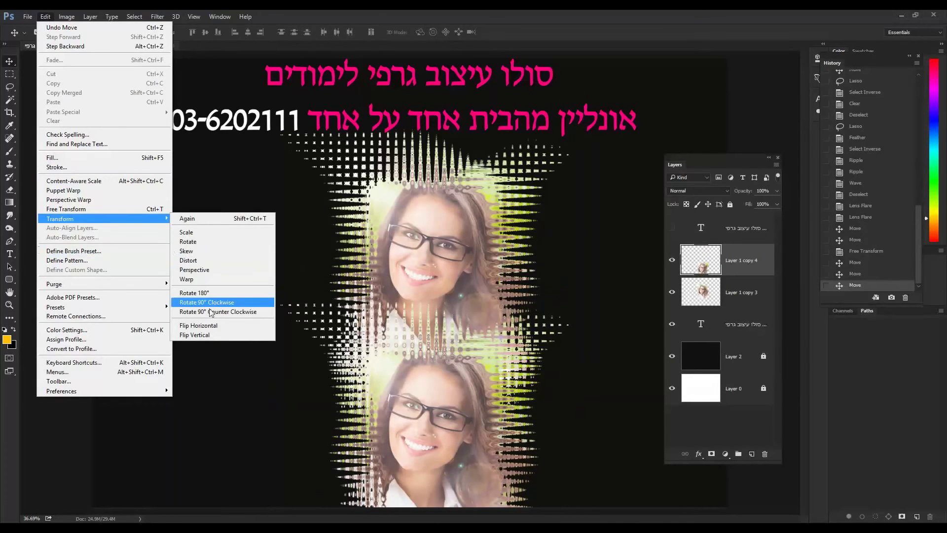
click(197, 334)
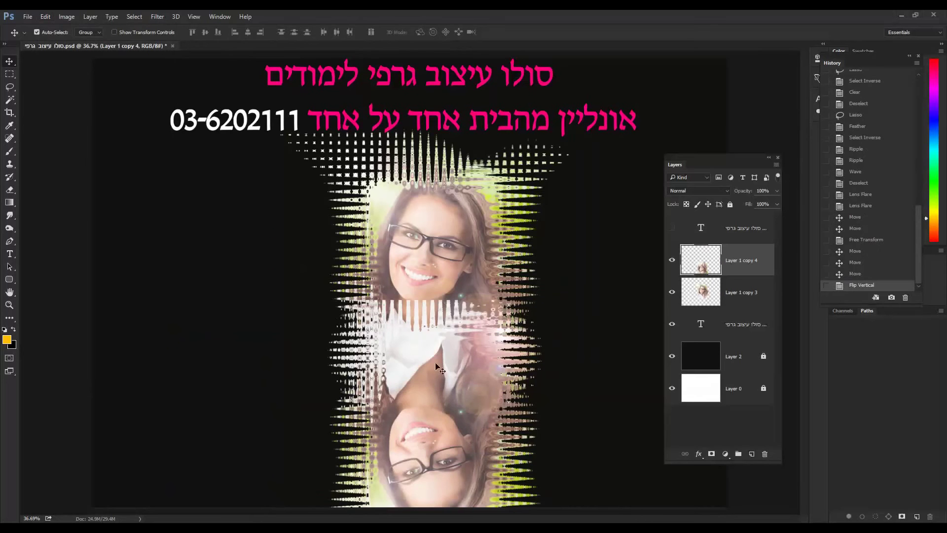
- Move the flipped copy down to meet the portrait's bottom edge and set its opacity to 24%
drag(432, 353, 434, 435)
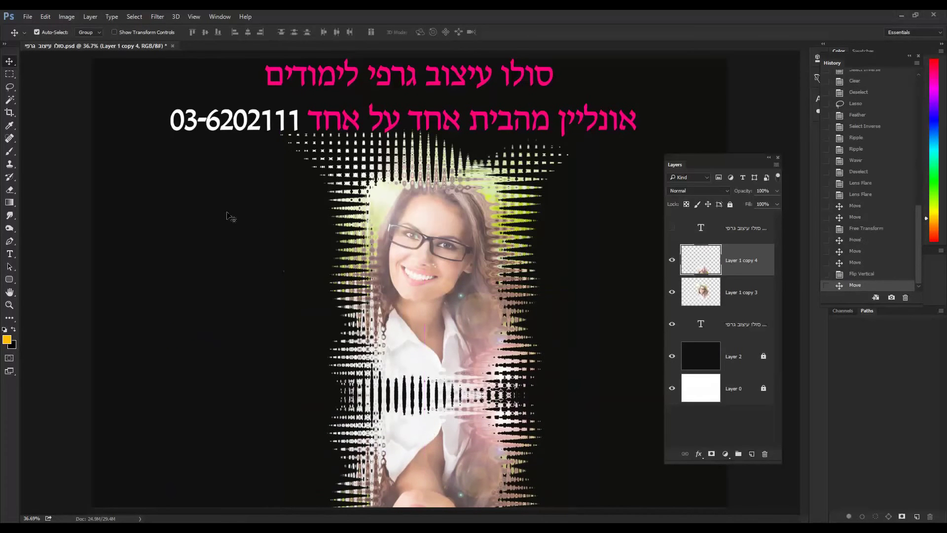
click(776, 204)
drag(763, 203, 741, 203)
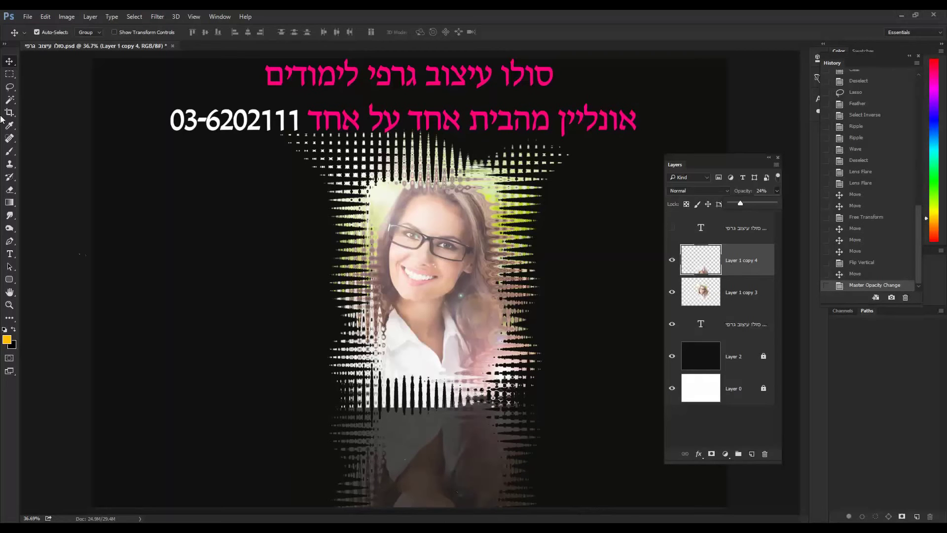
- Fade out the reflection's lower end by repeatedly clearing a freehand selection there, feathered by 10 pixels
click(10, 89)
mouse_move(304, 479)
mouse_down()
mouse_move(544, 486)
mouse_move(544, 510)
mouse_move(374, 517)
mouse_move(269, 506)
mouse_move(277, 481)
mouse_move(324, 487)
mouse_move(303, 481)
mouse_up()
right_click(355, 487)
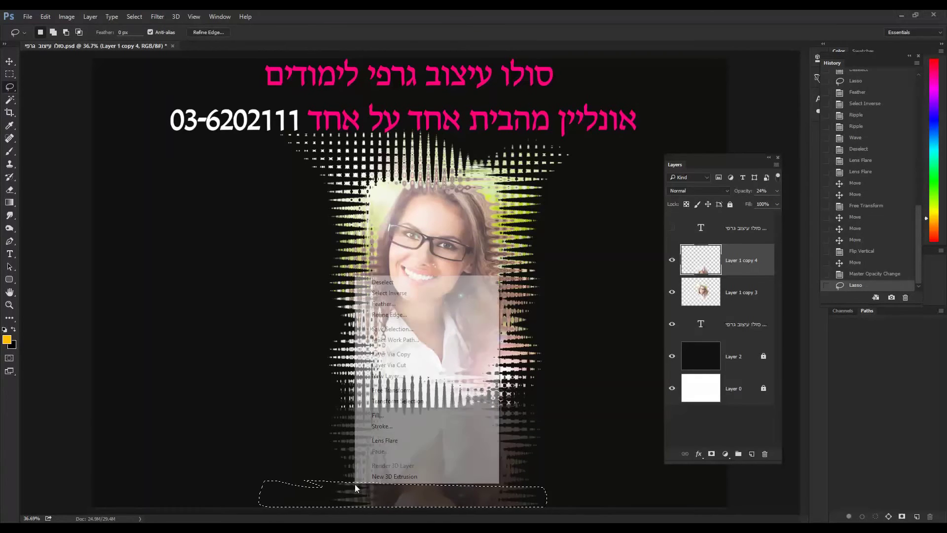
click(390, 304)
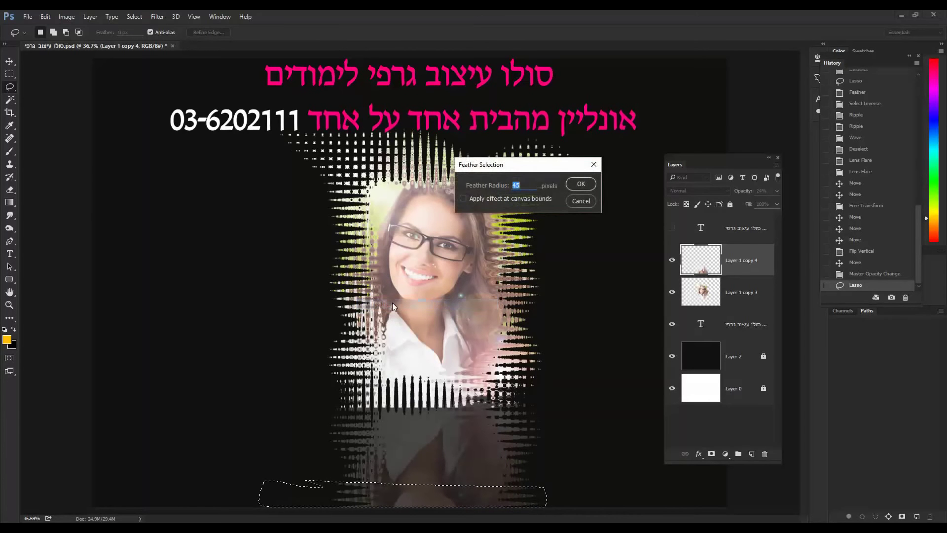
text(10)
key(Return)
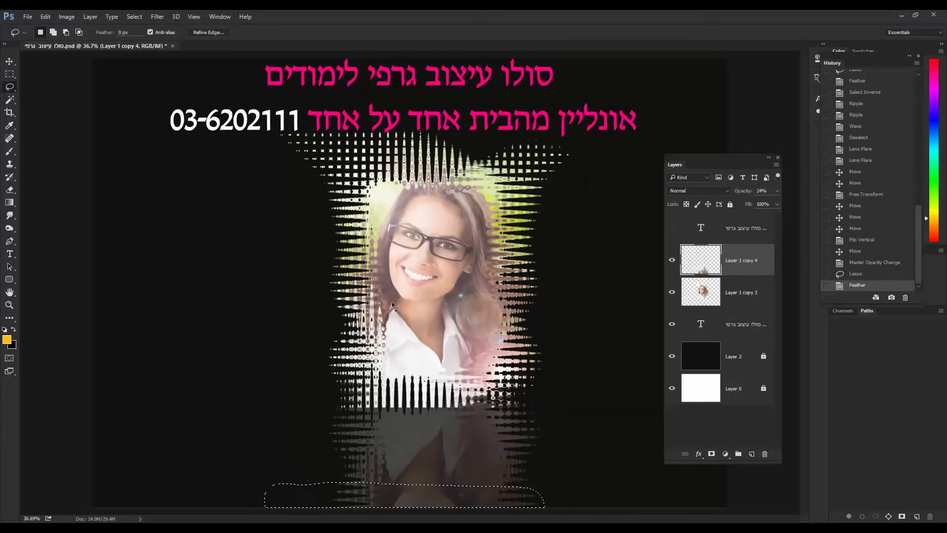
key(Delete)
key(Delete)
key(Delete)
key(Delete)
key(Delete)
key(Delete)
key(Delete)
key(Delete)
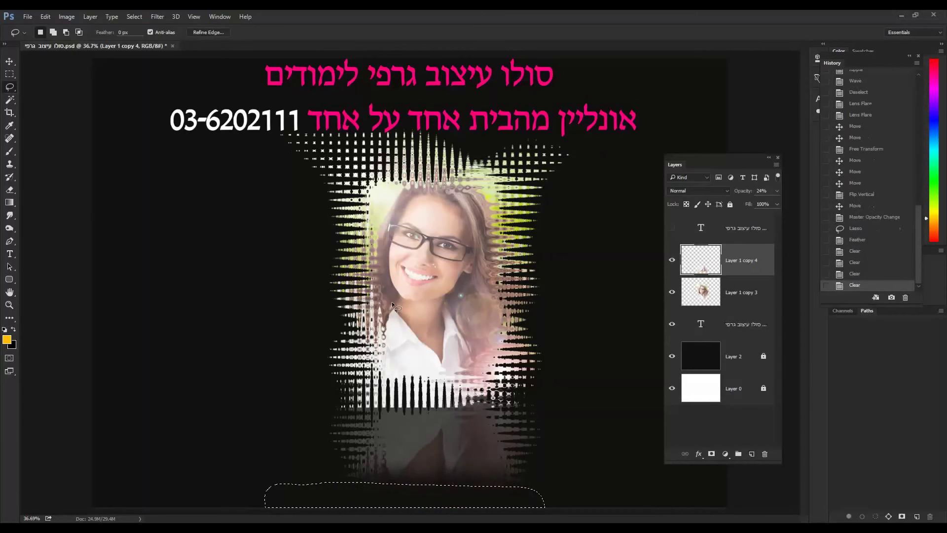
- Clear the feathered area at the reflection's lower end several more times and remove the selection
key(Delete)
key(ctrl+d)
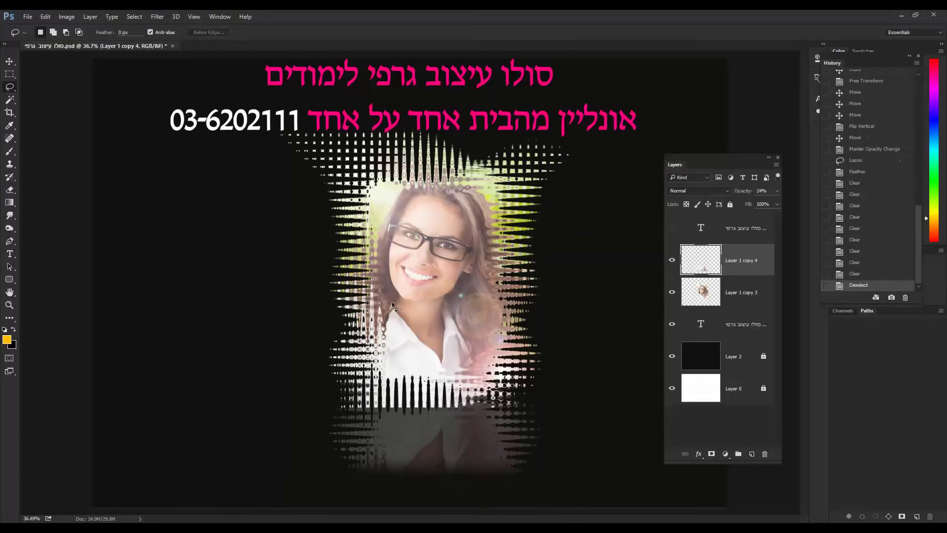
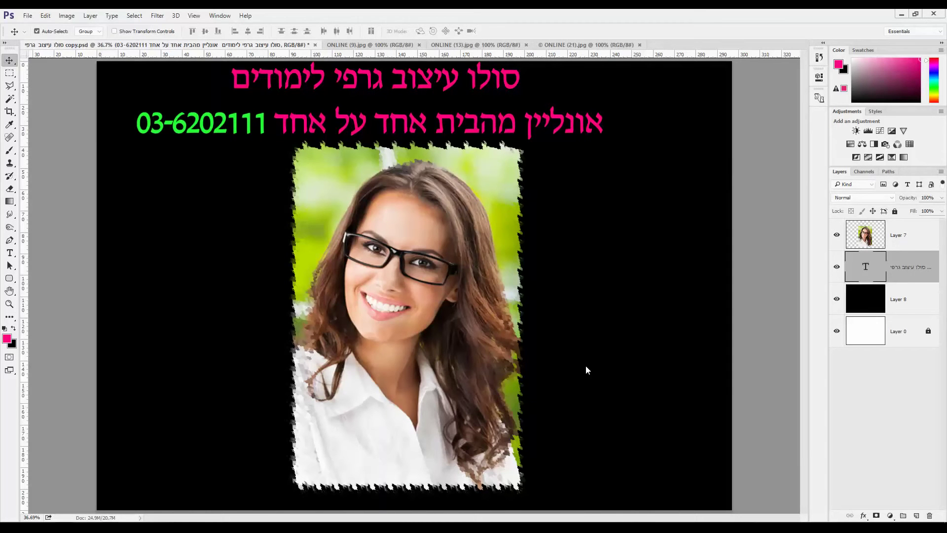
- Trim the ragged border off the Layer 7 portrait by clearing everything outside a rectangular selection just inside its edges, and deselect
key(m)
drag(305, 156, 510, 472)
click(919, 235)
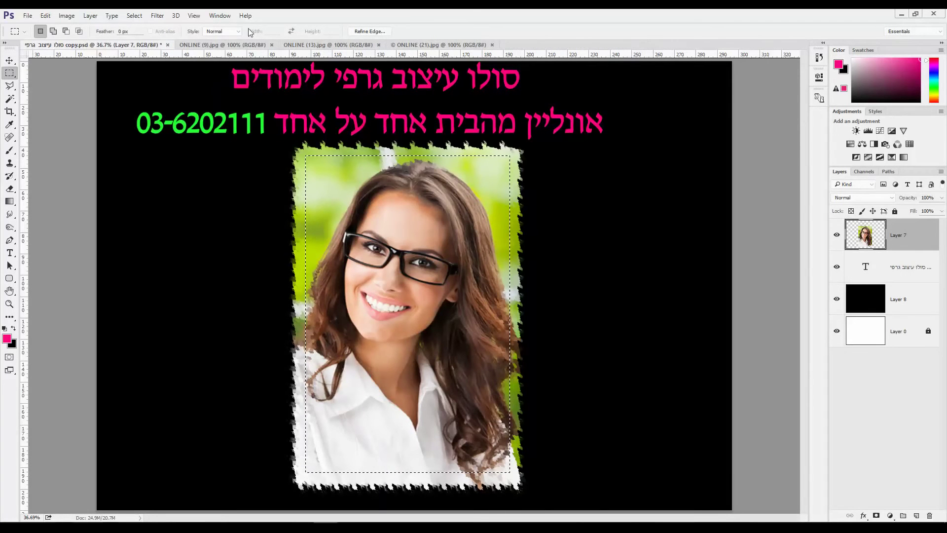
click(134, 16)
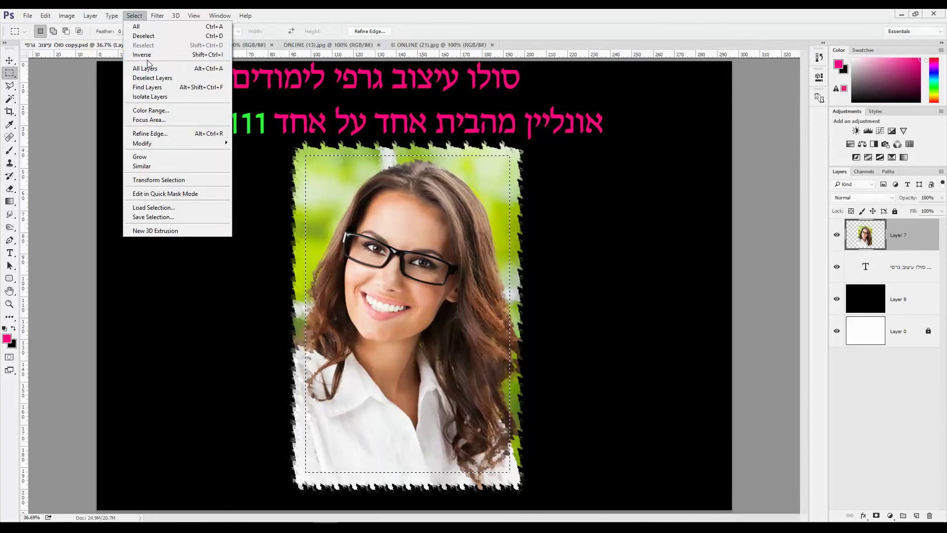
click(149, 58)
key(Delete)
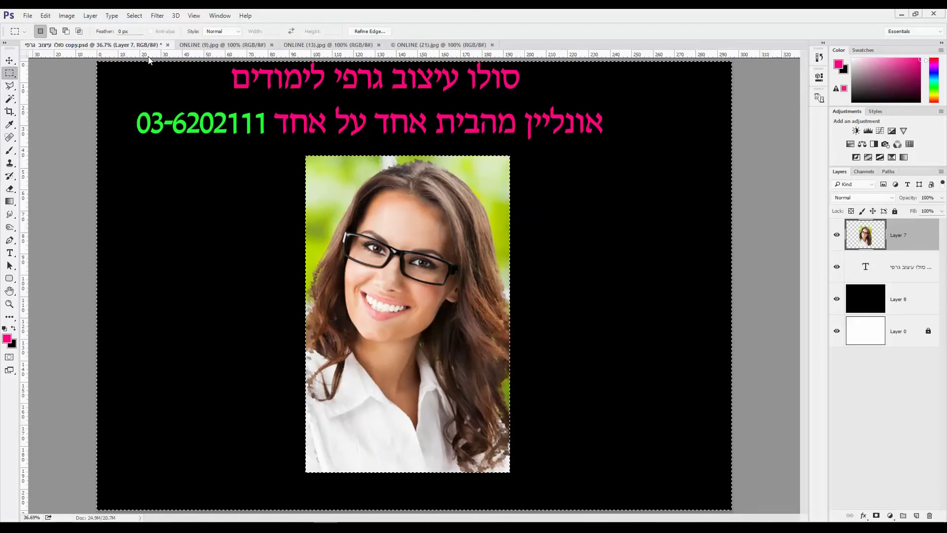
key(ctrl+d)
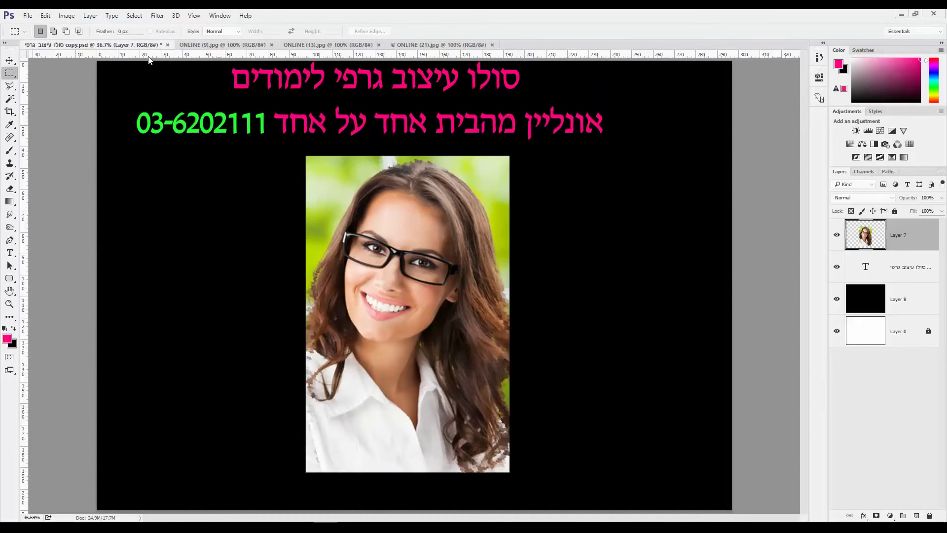
- Scale the portrait proportionally to about 112.6% and position it just below the two title lines
key(ctrl+t)
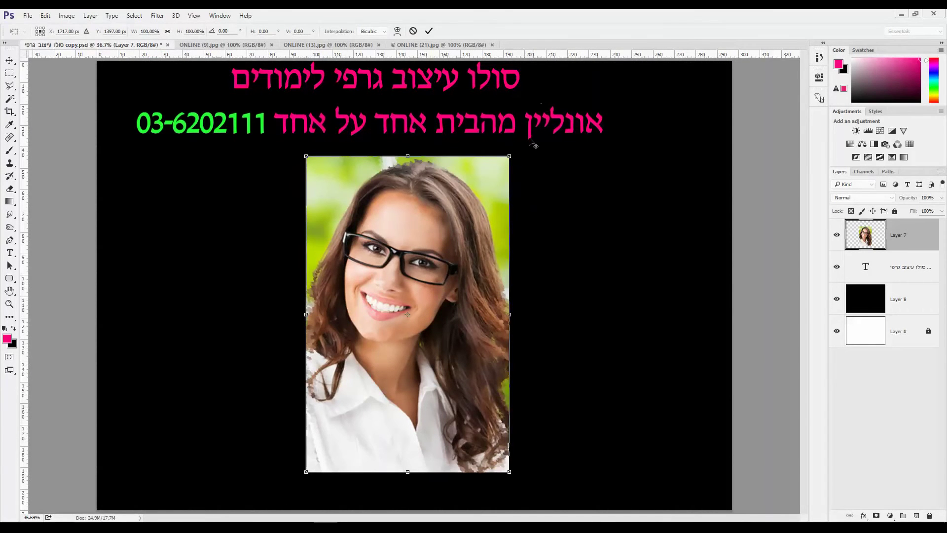
drag(510, 157, 532, 145)
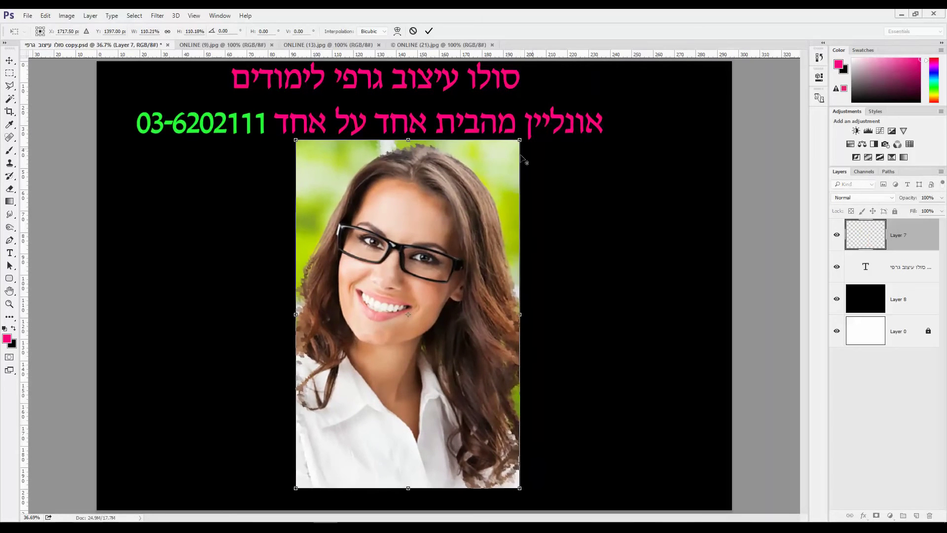
drag(461, 183, 460, 192)
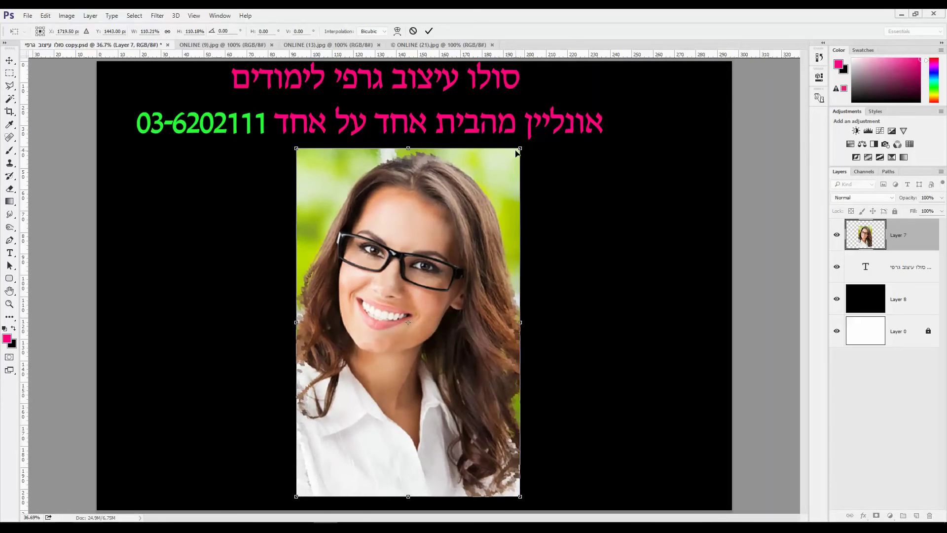
drag(521, 147, 526, 140)
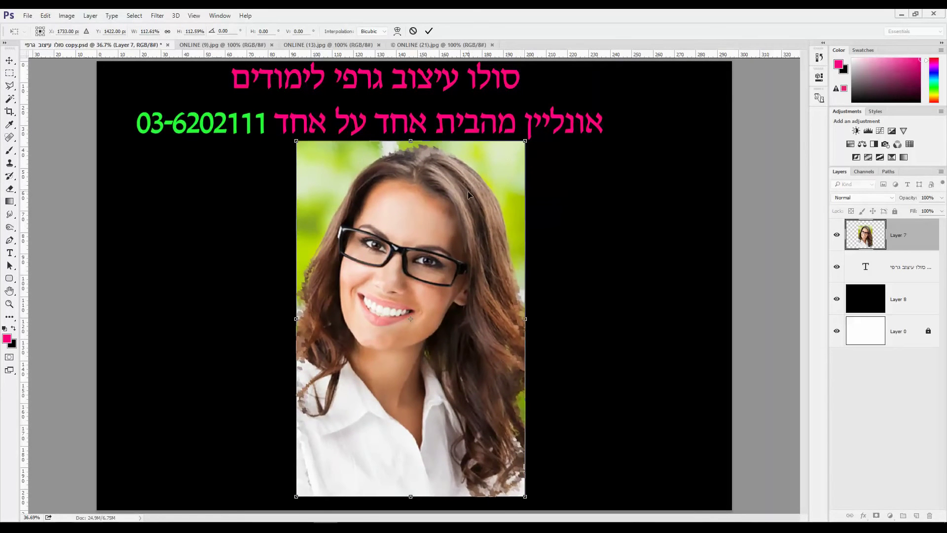
drag(468, 196, 465, 203)
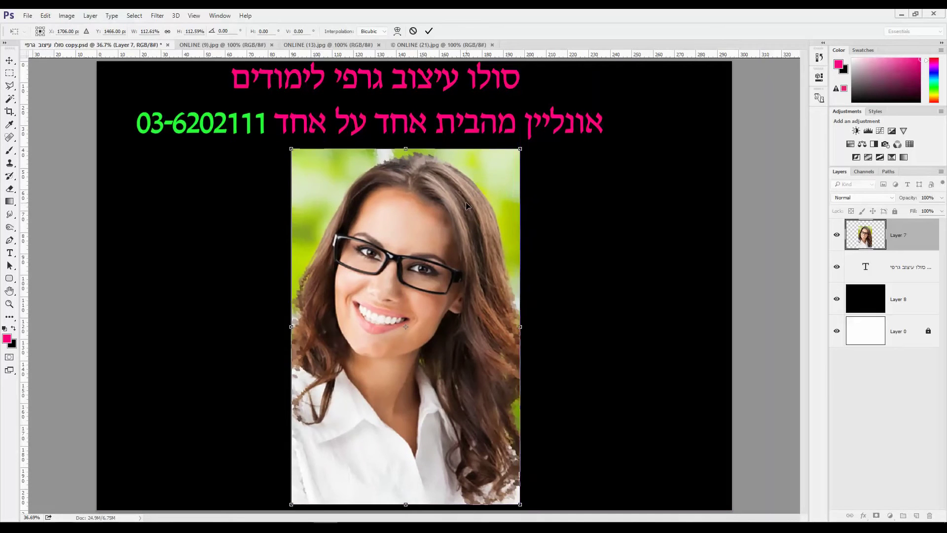
key(Return)
key(m)
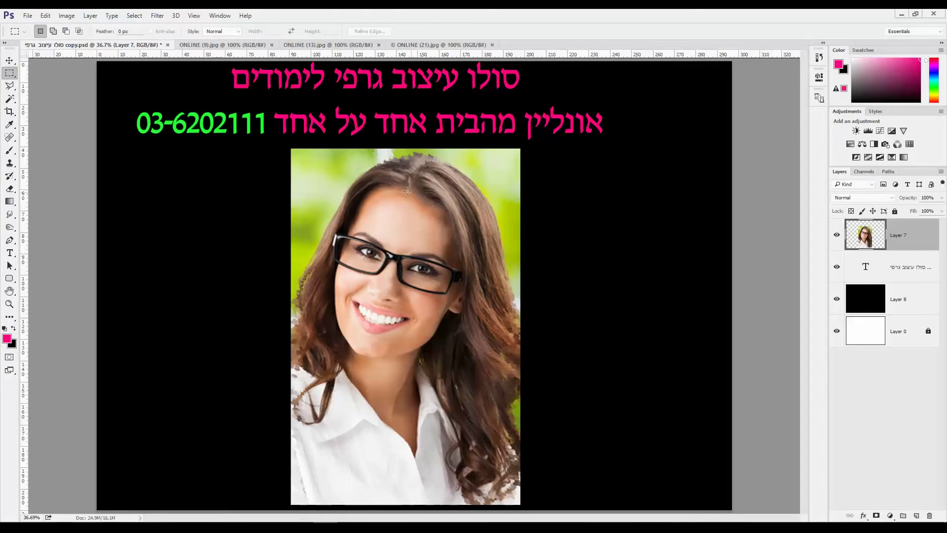
click(9, 59)
click(158, 15)
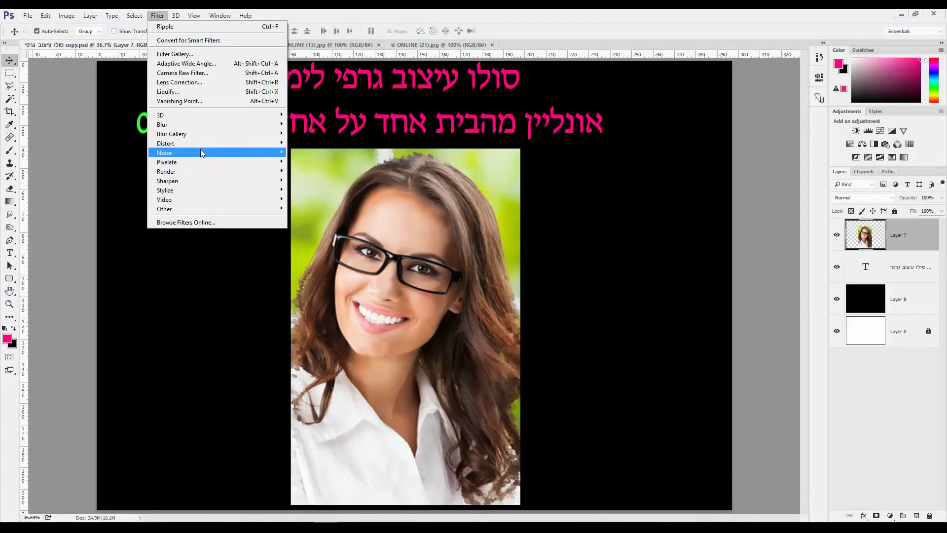
mouse_move(194, 144)
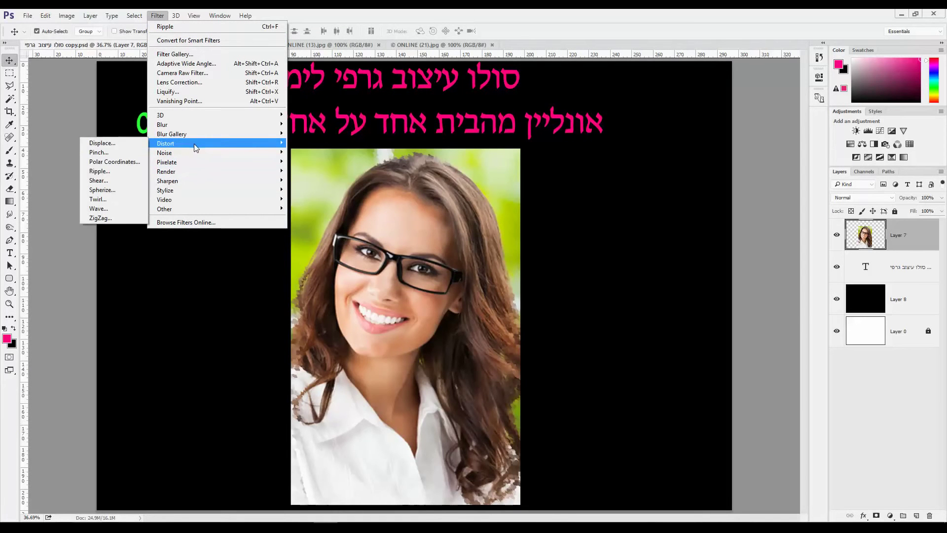
click(119, 171)
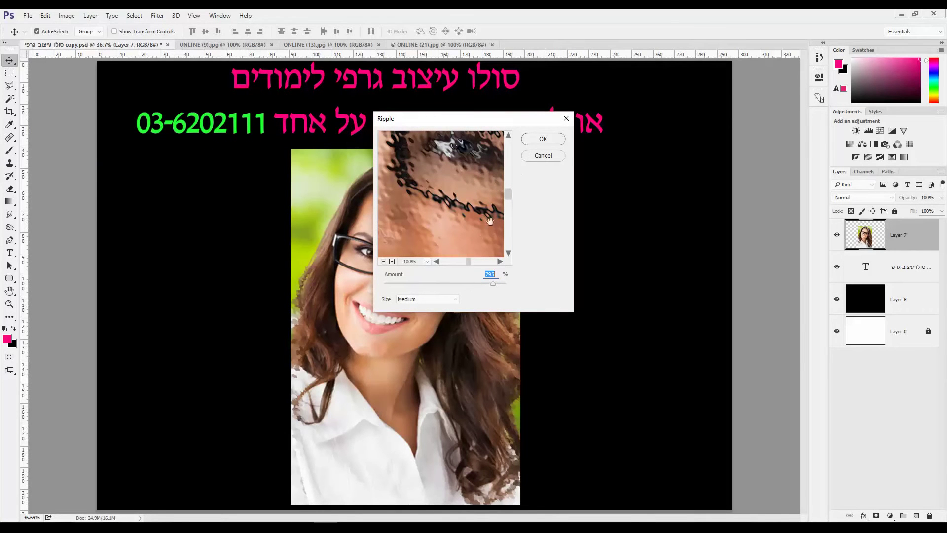
drag(421, 290, 526, 288)
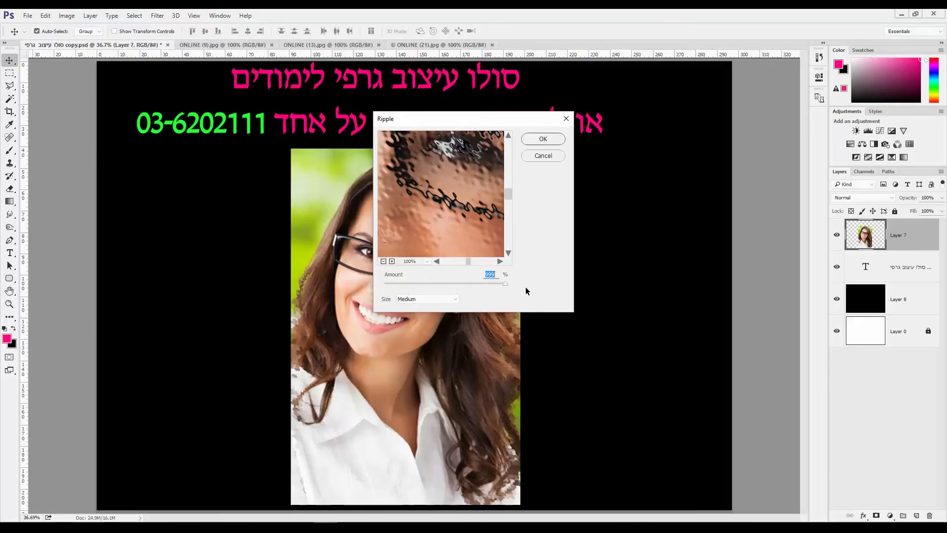
click(431, 300)
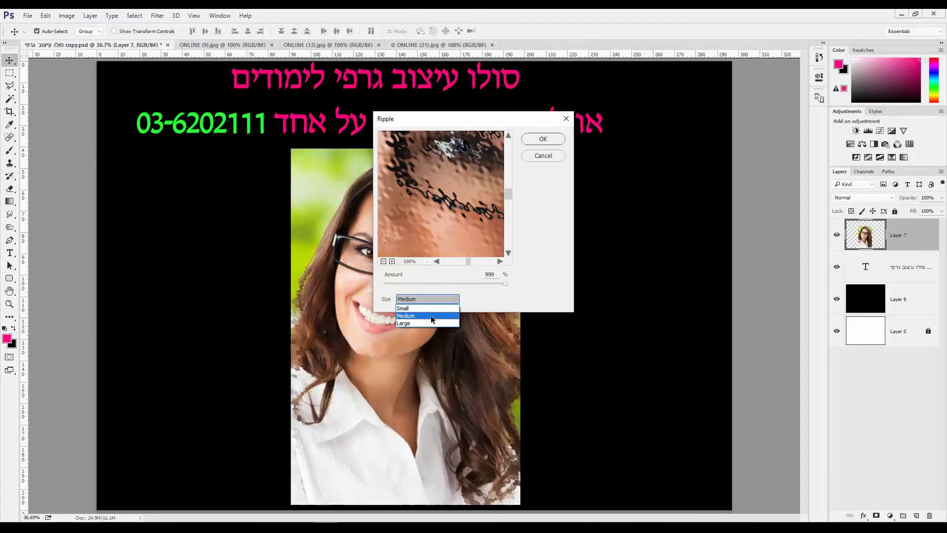
click(430, 322)
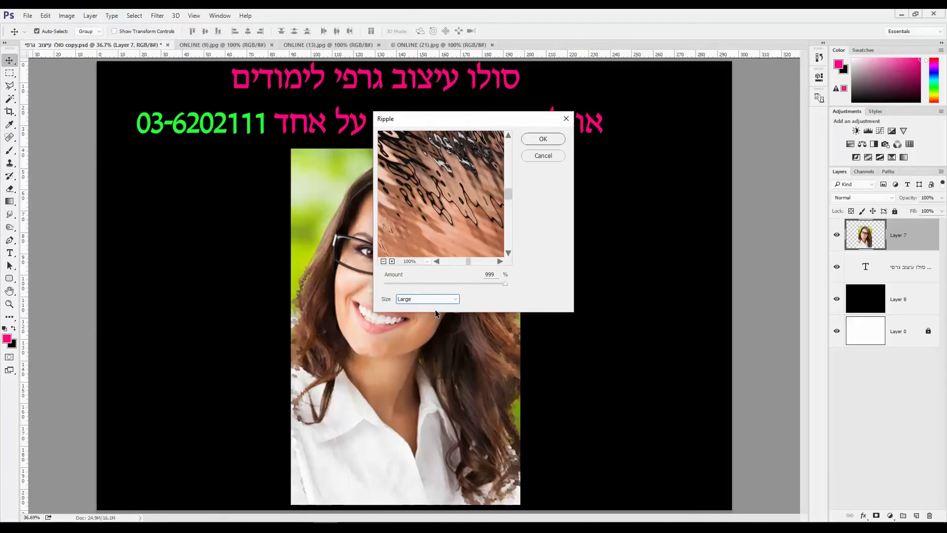
click(439, 301)
click(436, 316)
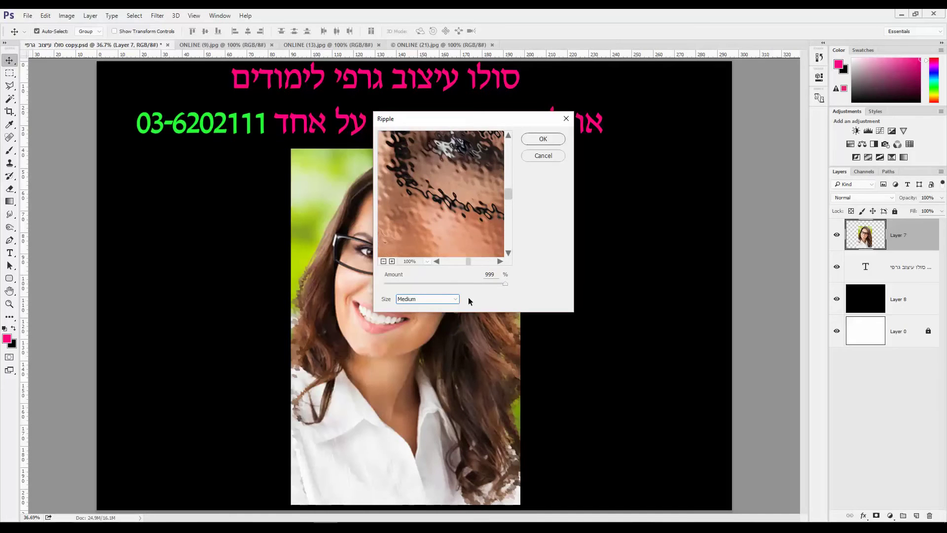
click(544, 156)
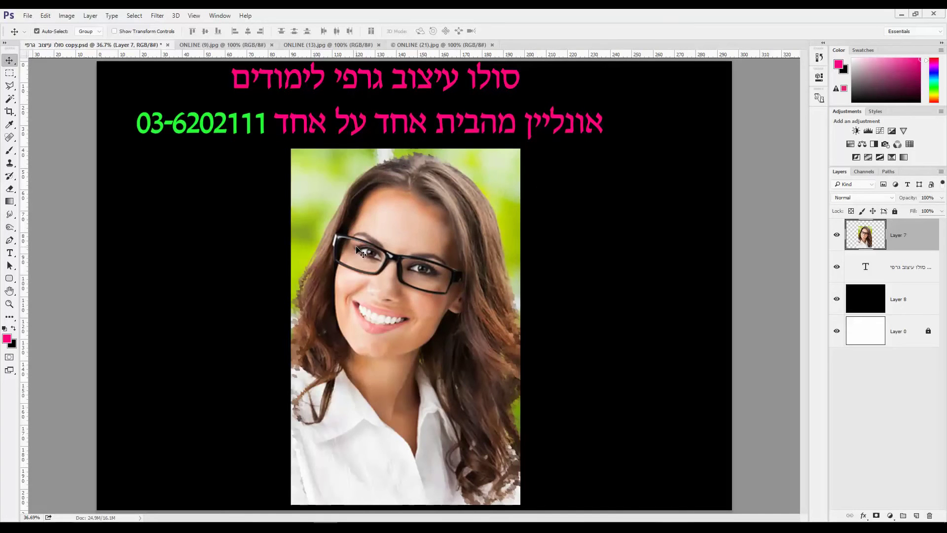
- Try the Ripple distortion on the whole portrait without any selection
click(157, 16)
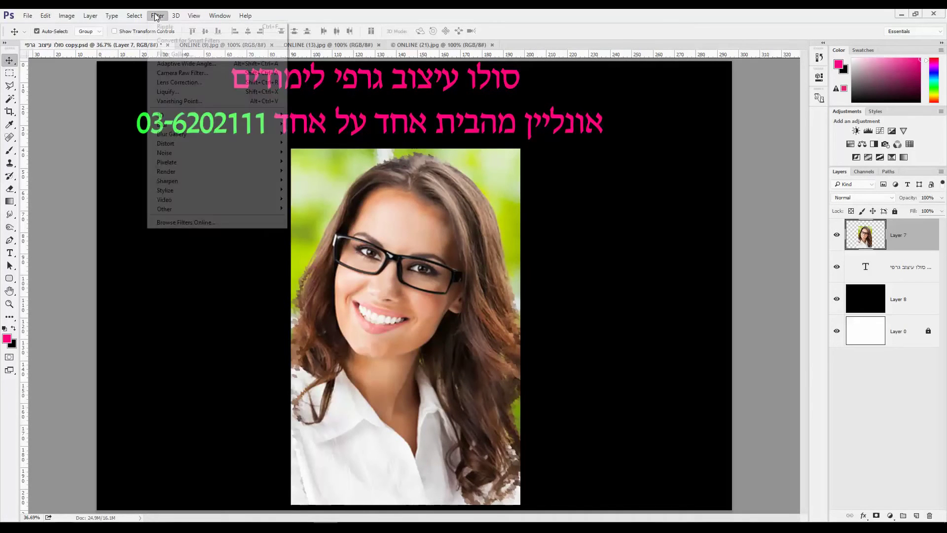
mouse_move(170, 145)
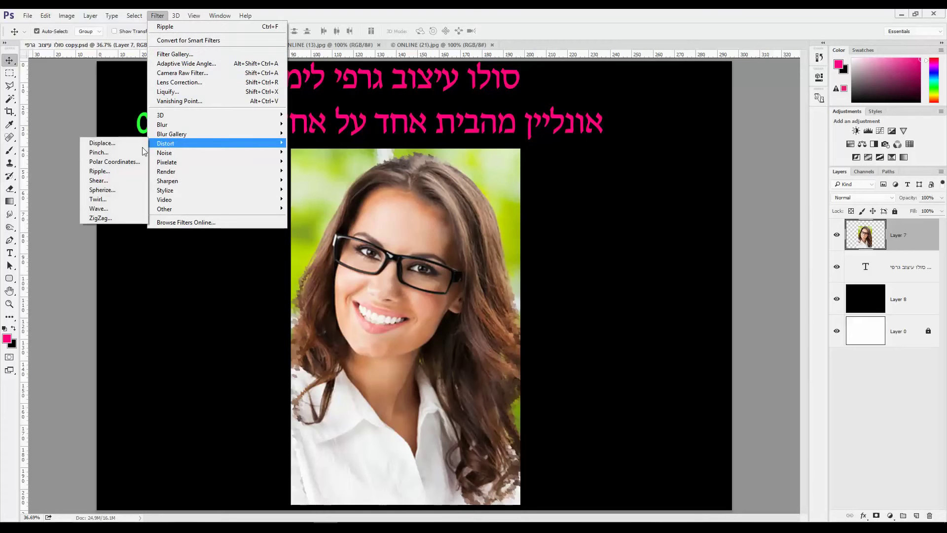
click(113, 171)
click(541, 140)
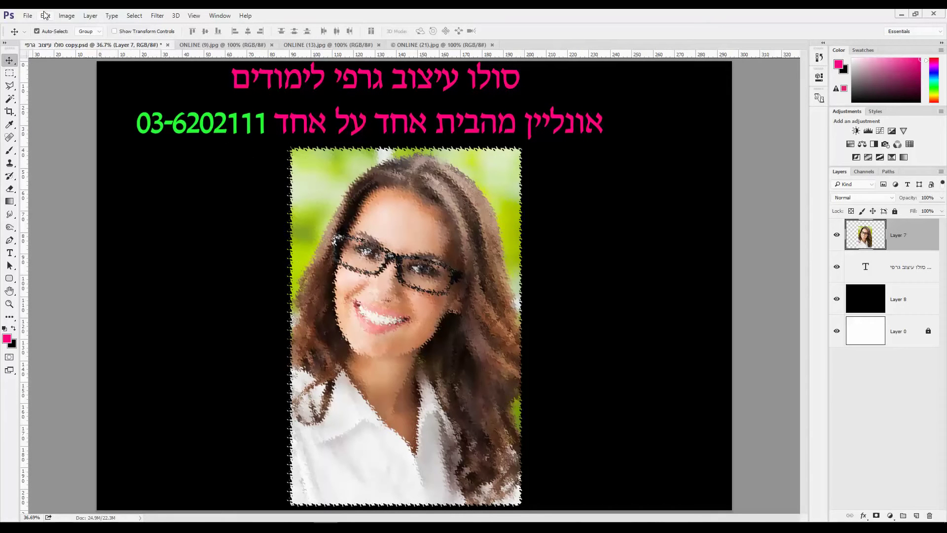
- Show the document's history, revert to the Free Transform state, and place the History panel beside the portrait
click(220, 15)
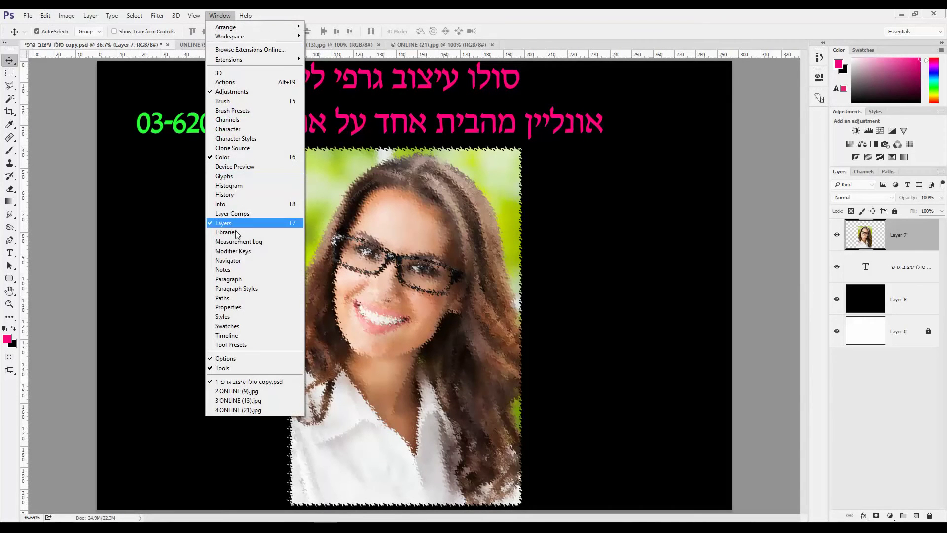
click(241, 196)
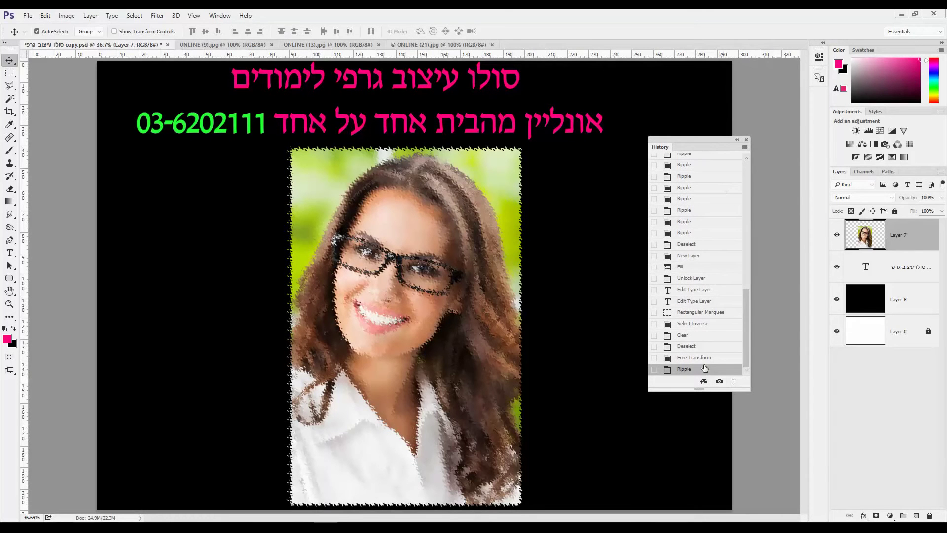
click(703, 359)
drag(717, 143, 122, 155)
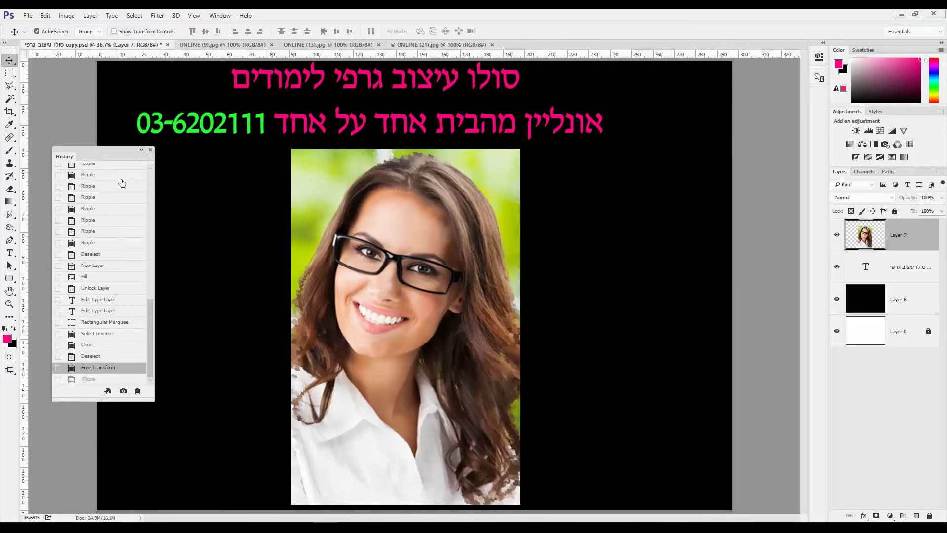
- Make a rectangular selection slightly inside the portrait's edges and nudge its outline a little to the right
click(10, 74)
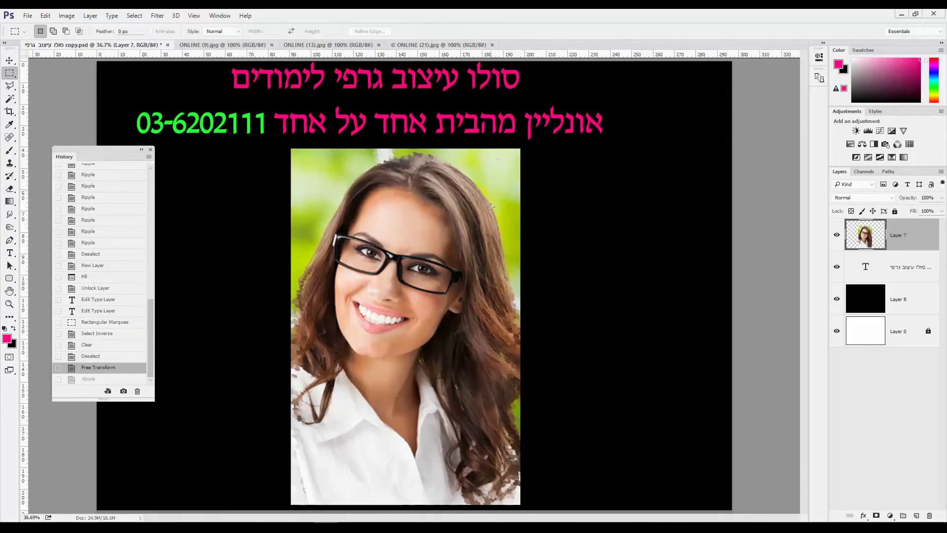
drag(509, 493, 298, 157)
key(Right)
key(Right)
key(Right)
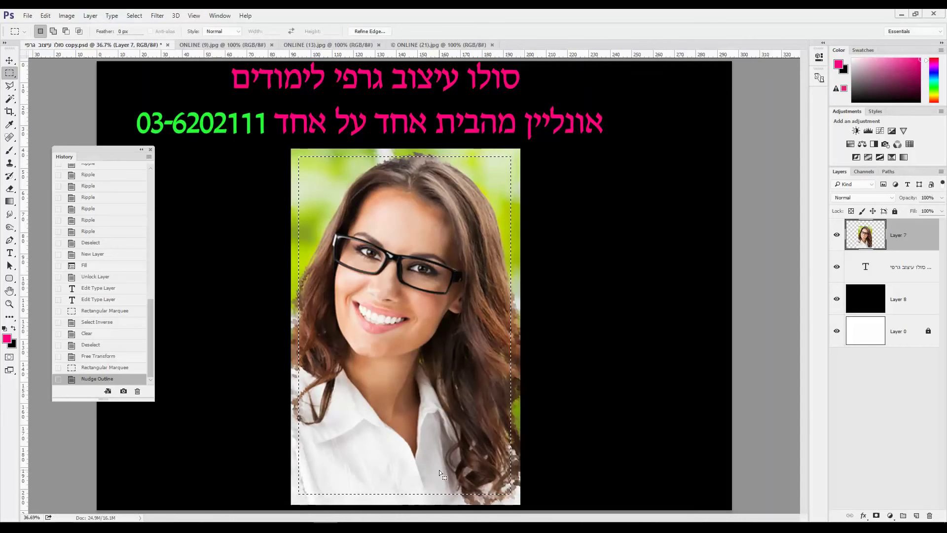
- Feather the rectangular selection and invert it to cover the portrait's outer border
click(135, 17)
mouse_move(148, 143)
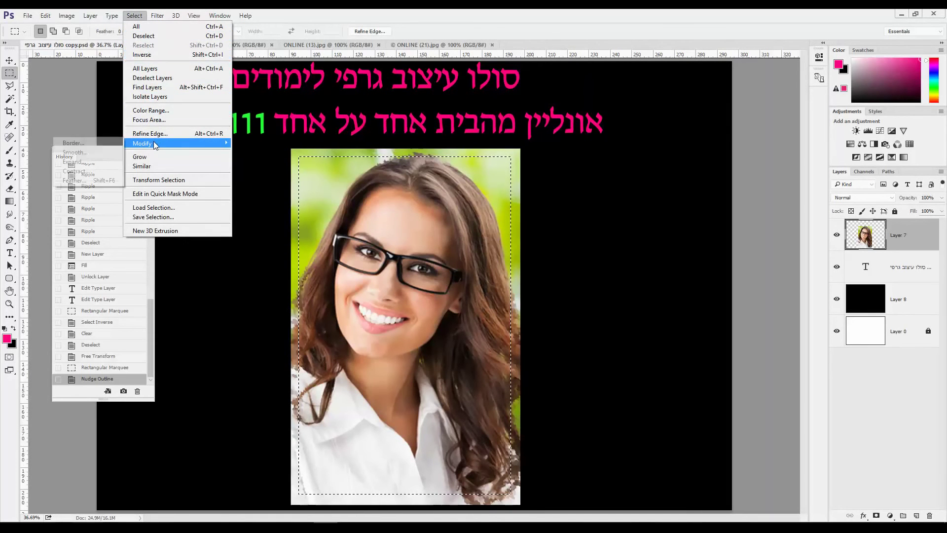
click(75, 180)
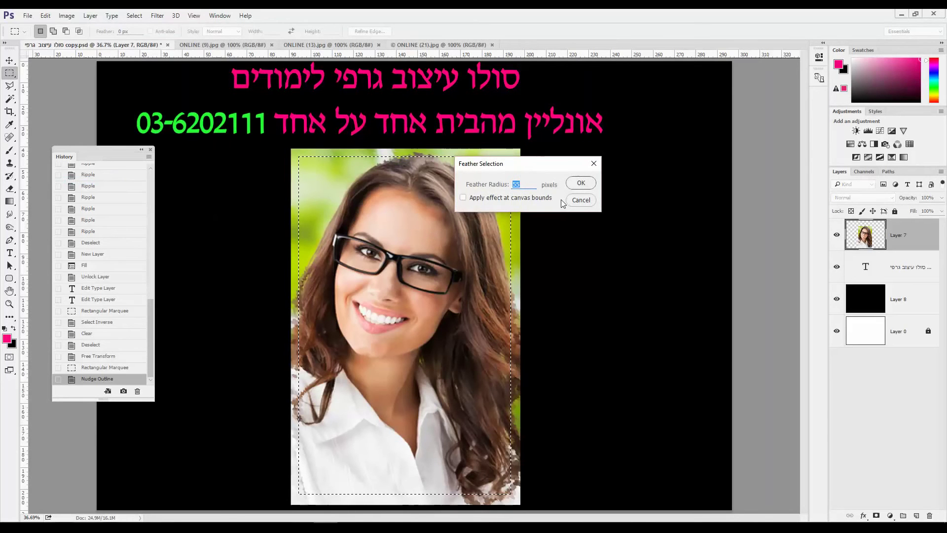
click(580, 183)
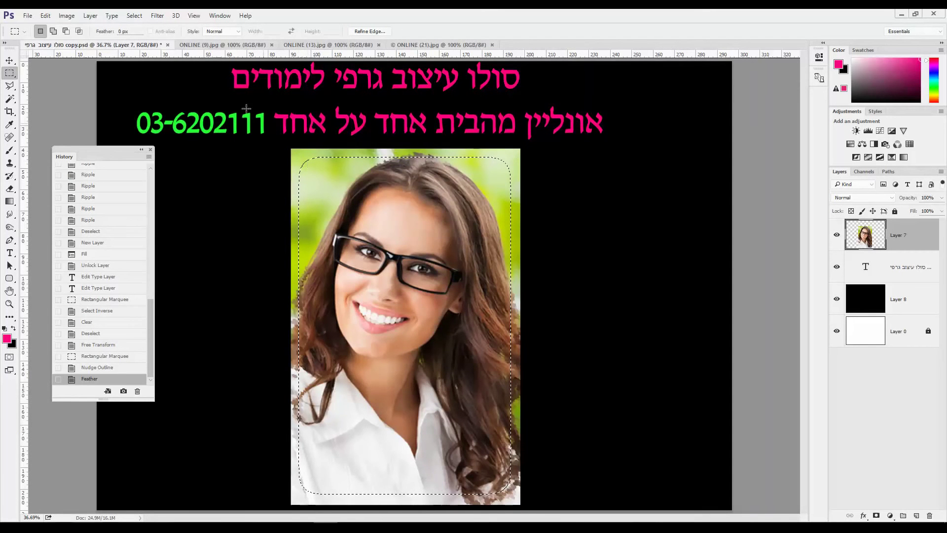
click(135, 17)
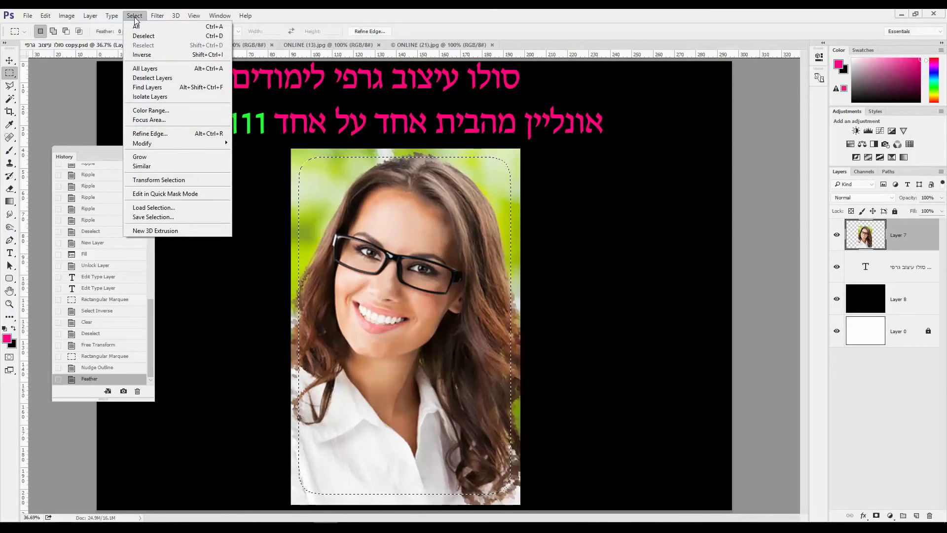
click(158, 55)
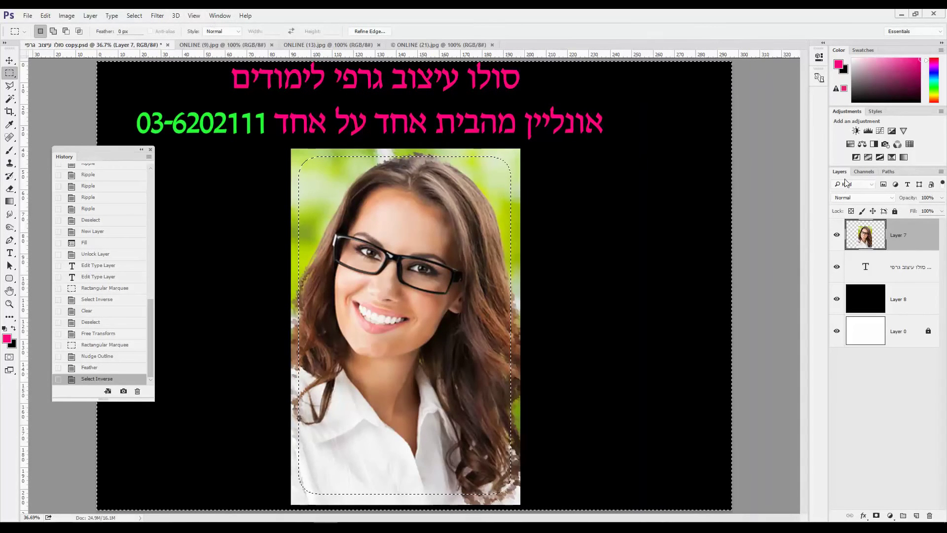
- Apply a Ripple distortion to the selected portrait border with amount 795% and size Medium
click(158, 15)
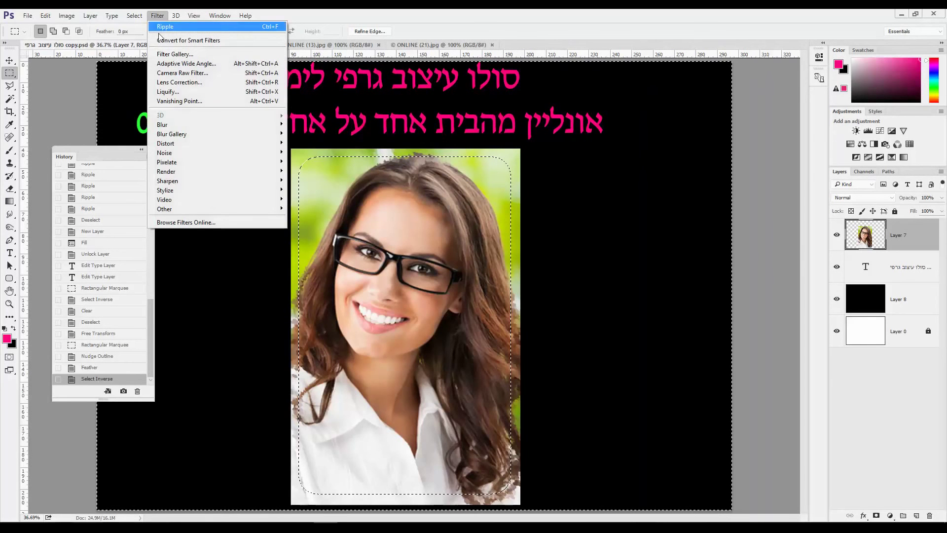
mouse_move(191, 147)
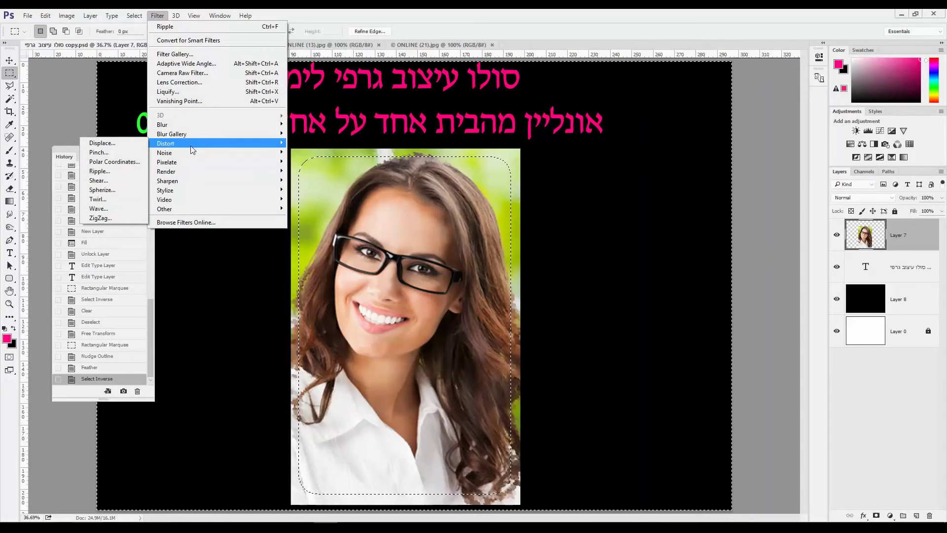
click(99, 171)
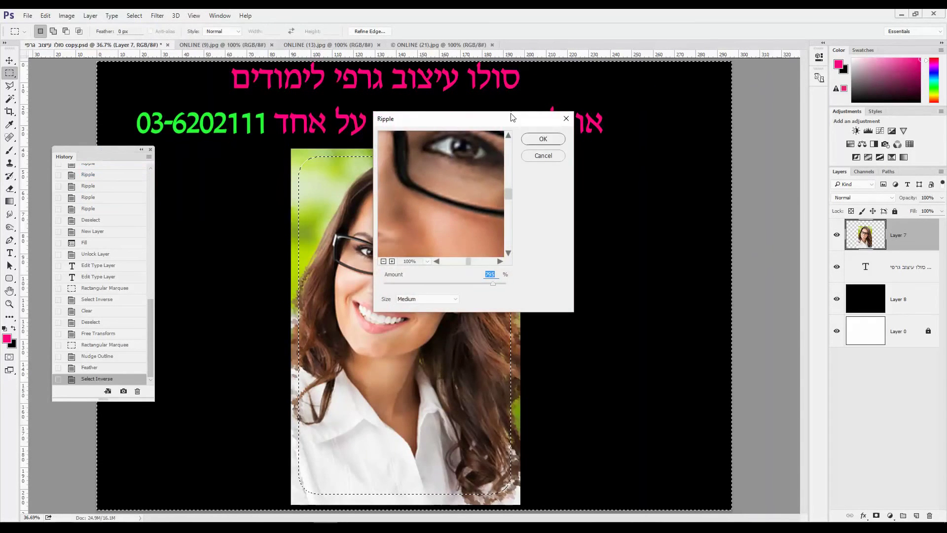
drag(510, 119, 628, 105)
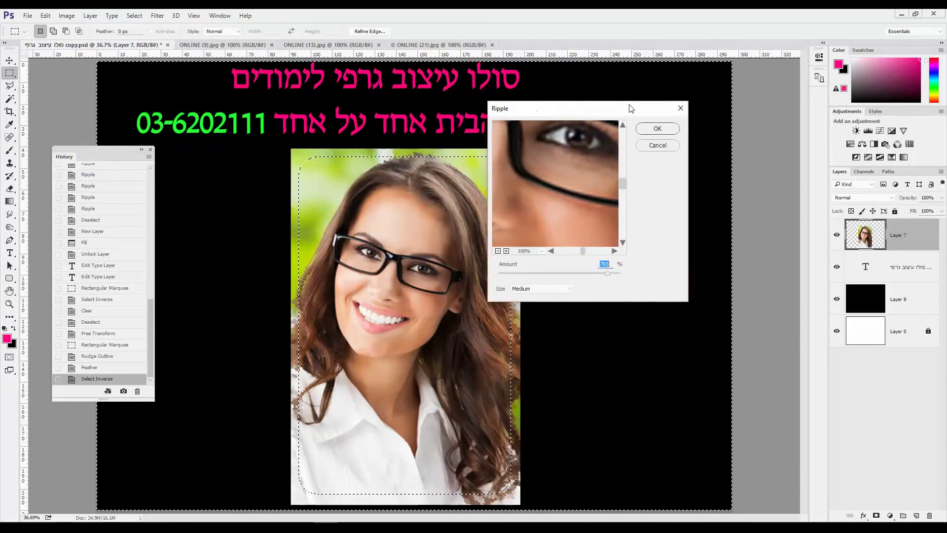
click(662, 126)
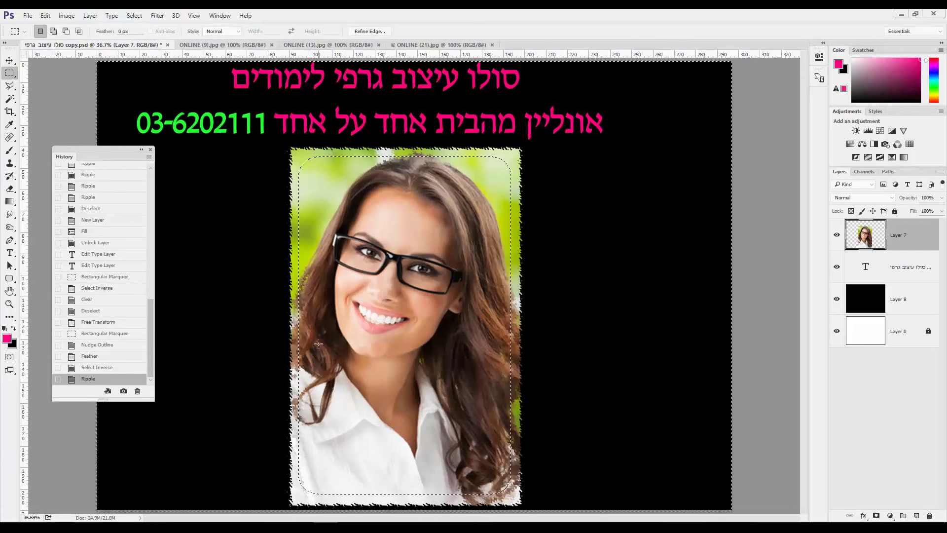
- Repeat the medium Ripple filter four more times on the portrait's selected border
click(158, 17)
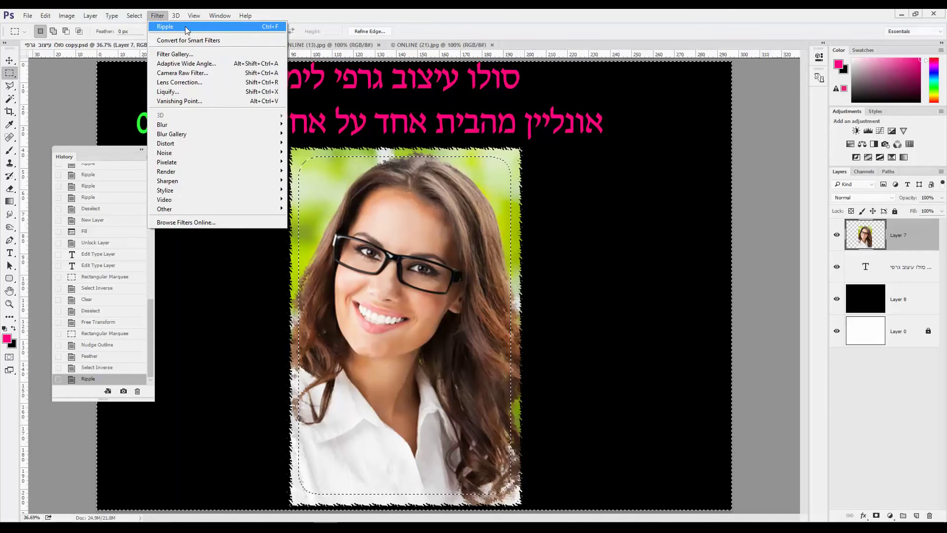
click(240, 28)
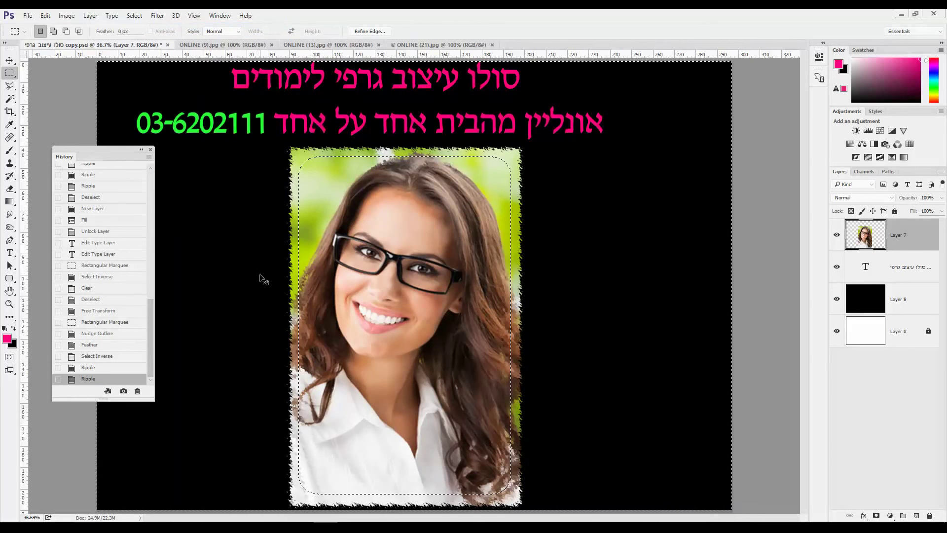
key(ctrl+f)
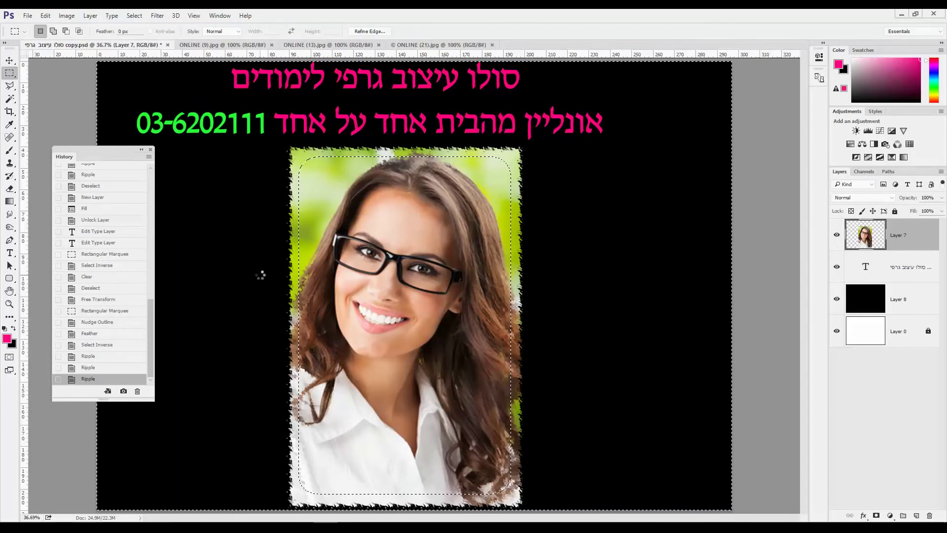
key(ctrl+f)
key(ctrl+f)
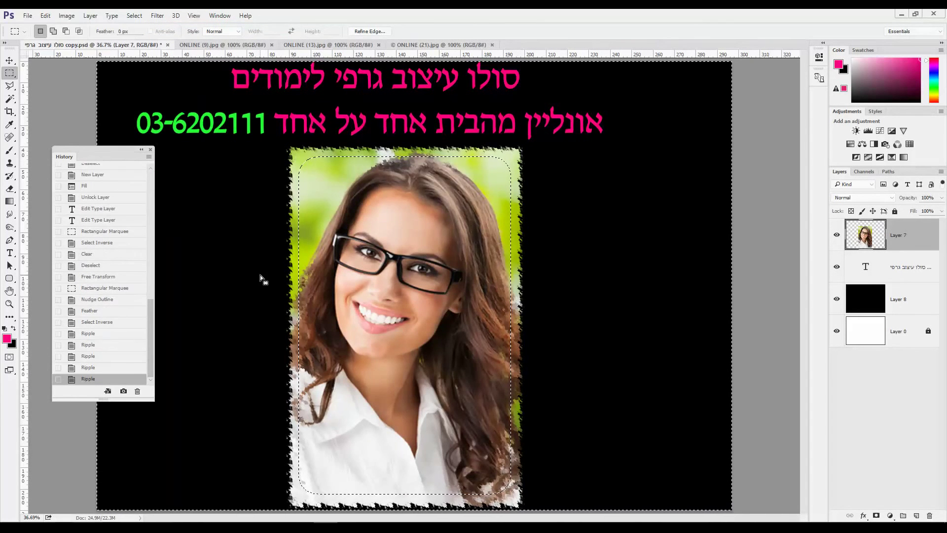
- Apply Ripple to the portrait's border again with size Large and amount 795%
click(156, 16)
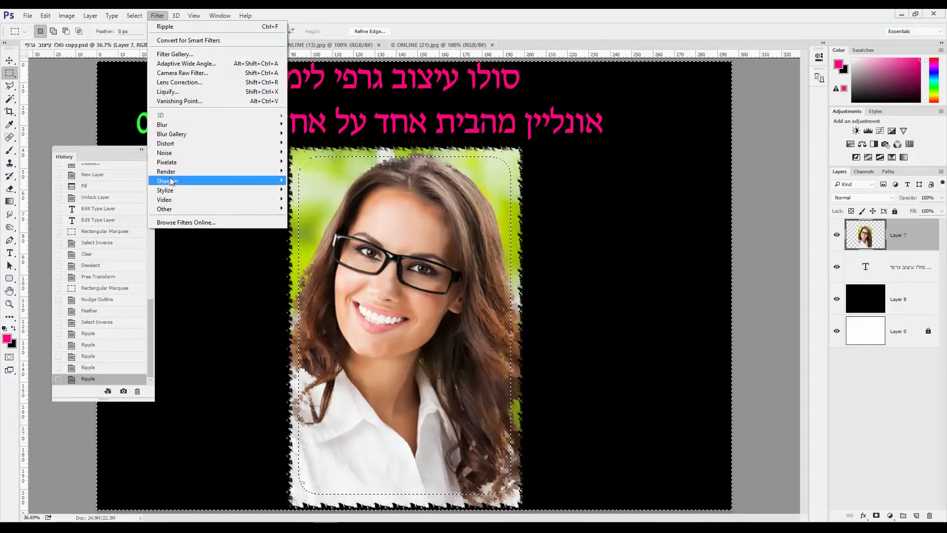
mouse_move(184, 144)
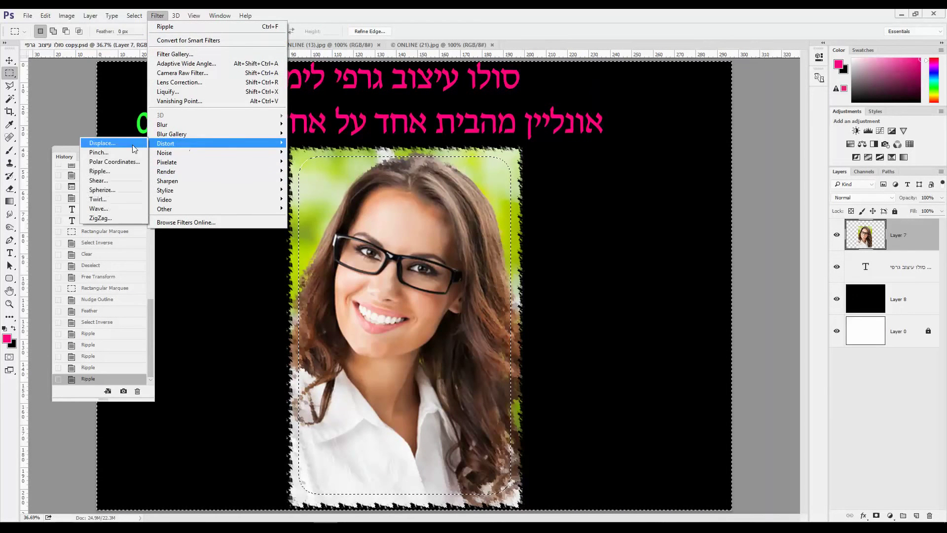
click(118, 172)
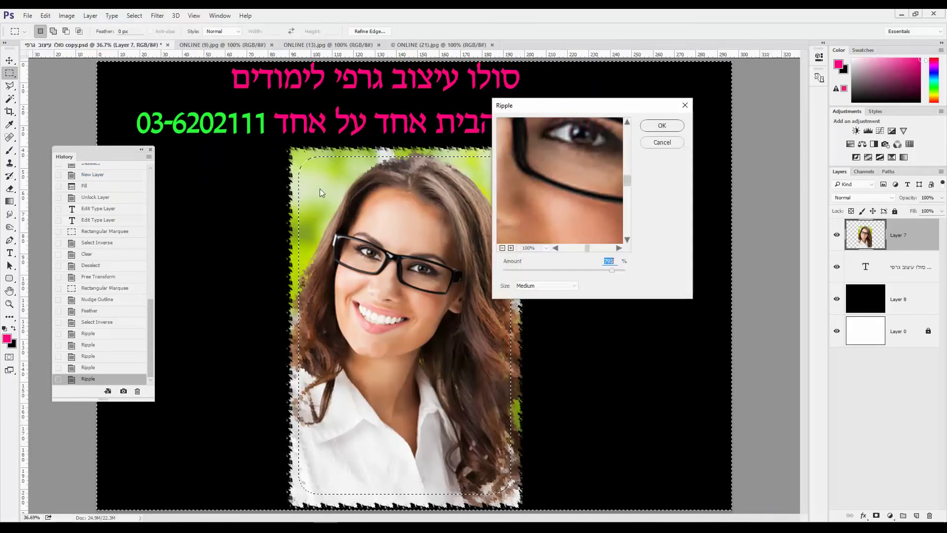
click(553, 286)
click(549, 311)
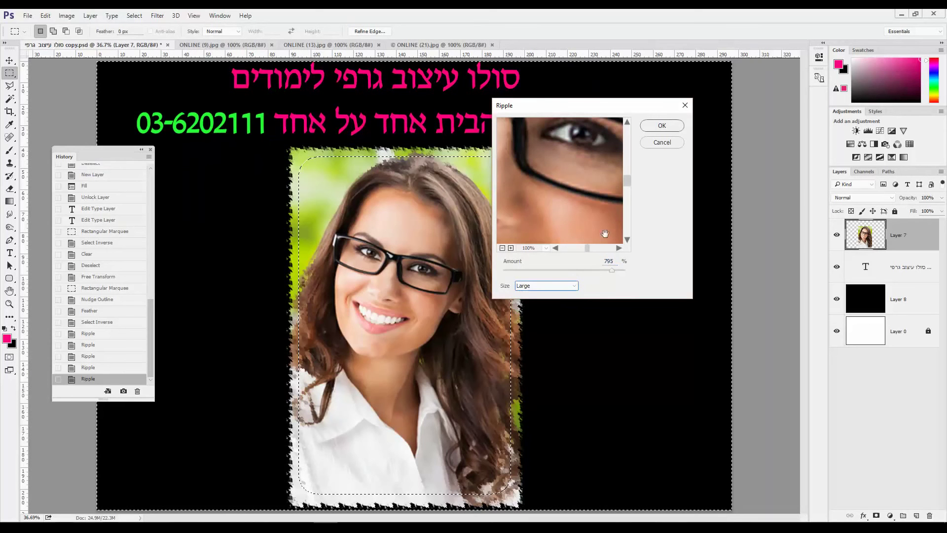
click(658, 127)
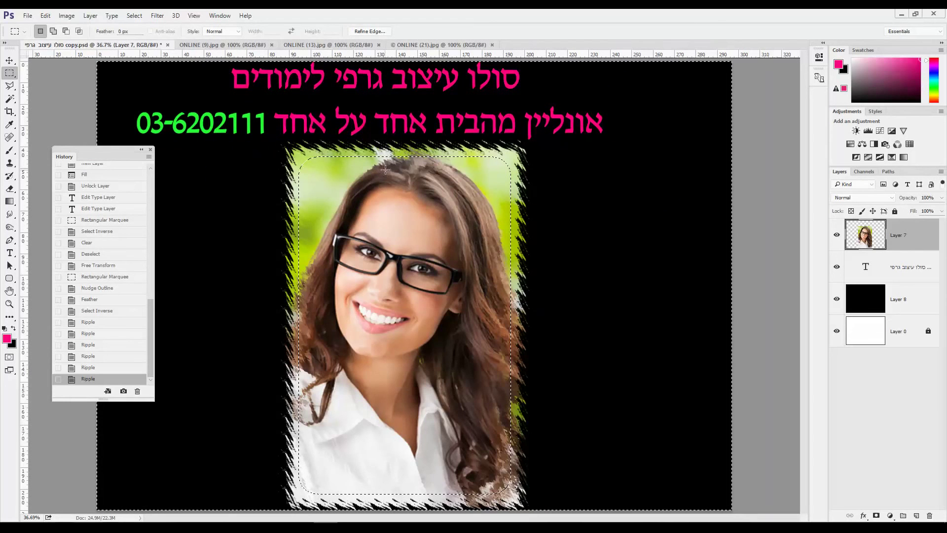
- Repeat the large Ripple filter twice more on the portrait's border
click(150, 16)
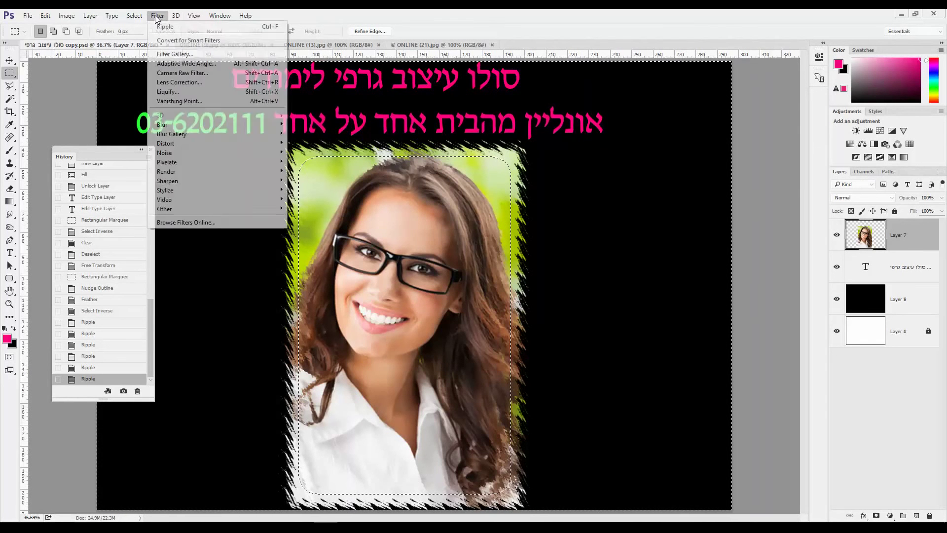
click(164, 27)
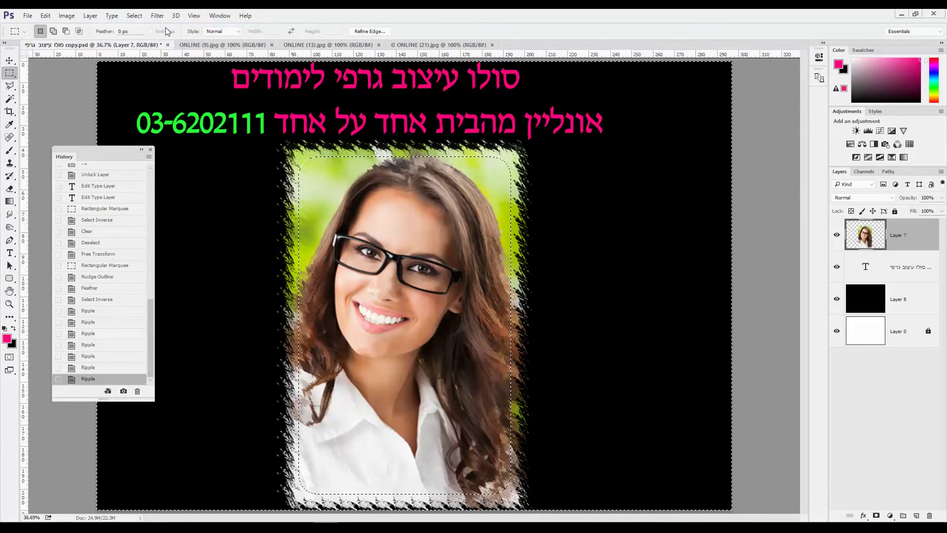
click(157, 16)
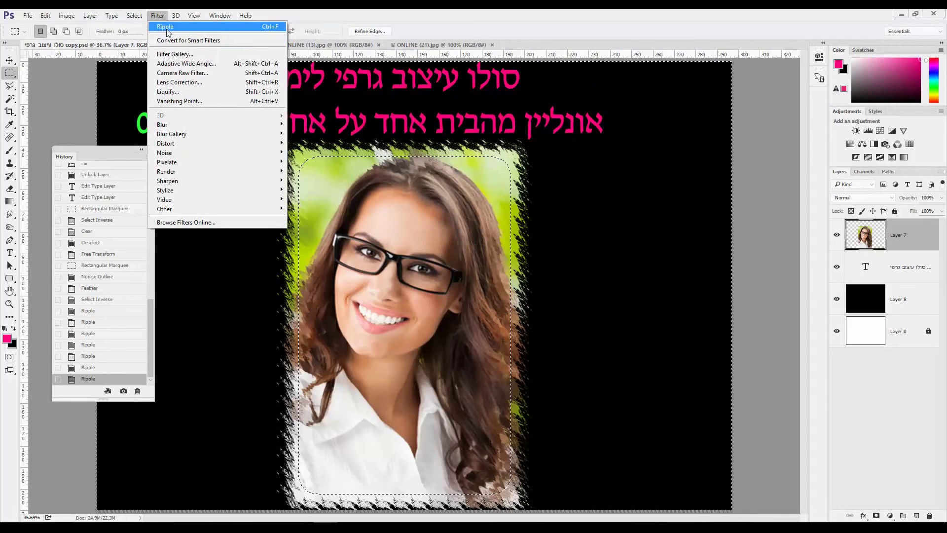
click(166, 28)
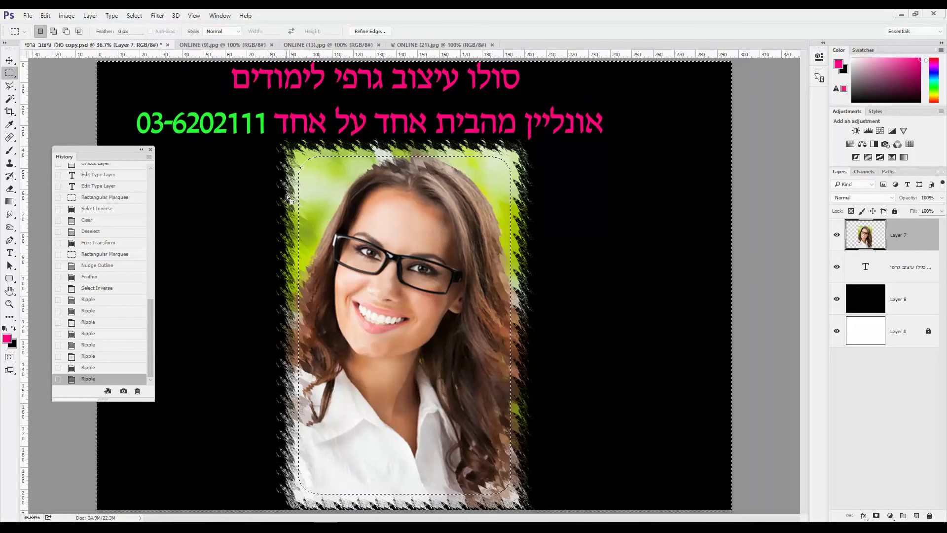
- Clear the selection and move the ragged-edged portrait slightly upward on the canvas
click(134, 16)
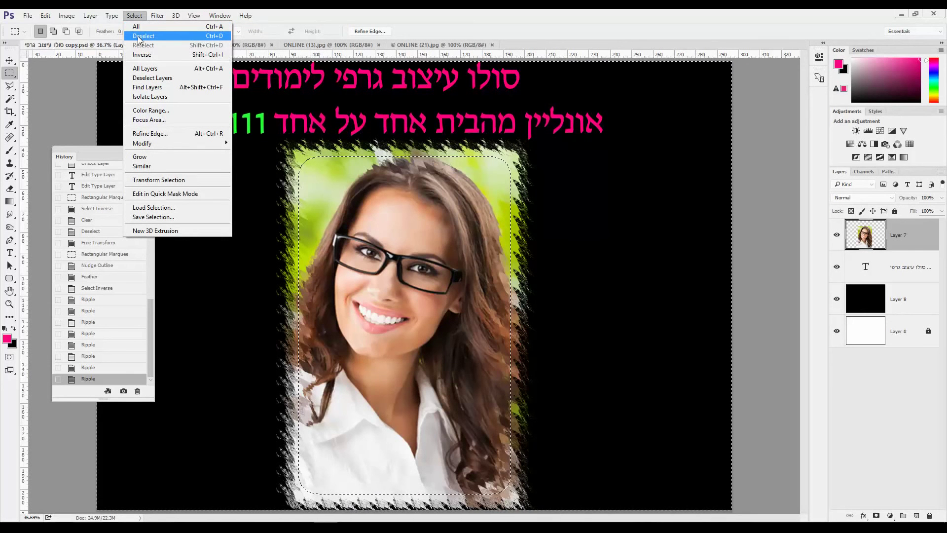
click(165, 37)
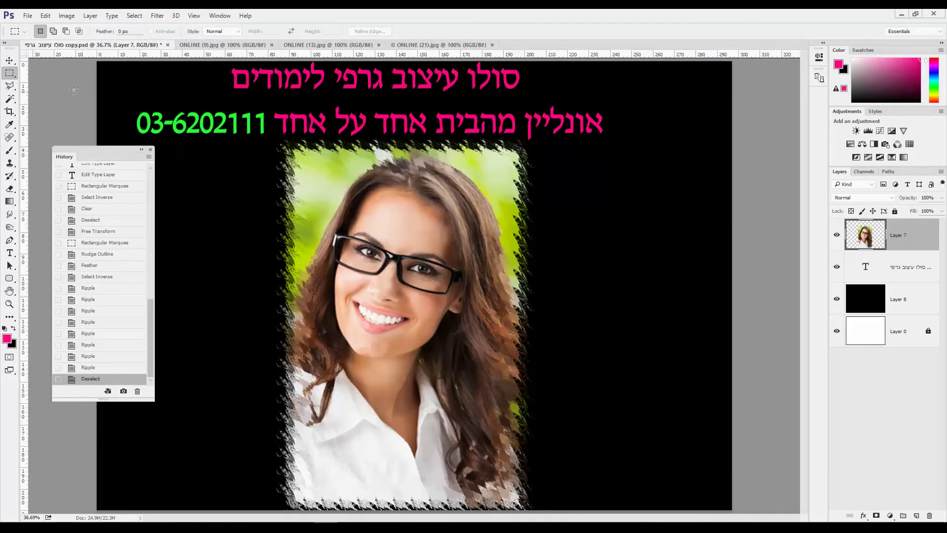
click(9, 60)
drag(403, 271, 401, 261)
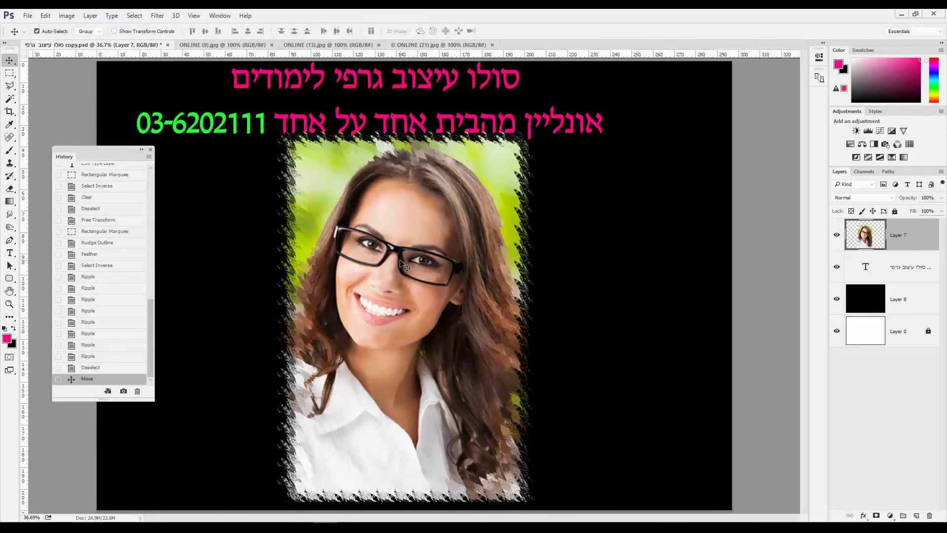
- Load the portrait layer's outline as a selection, add a new layer above it, and feather the selection by 40 pixels
ctrl+click(869, 239)
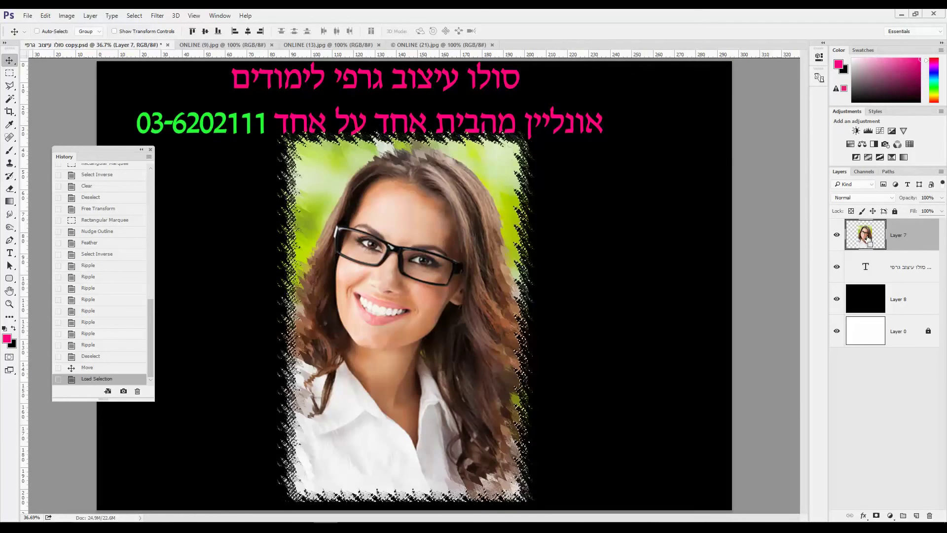
click(917, 516)
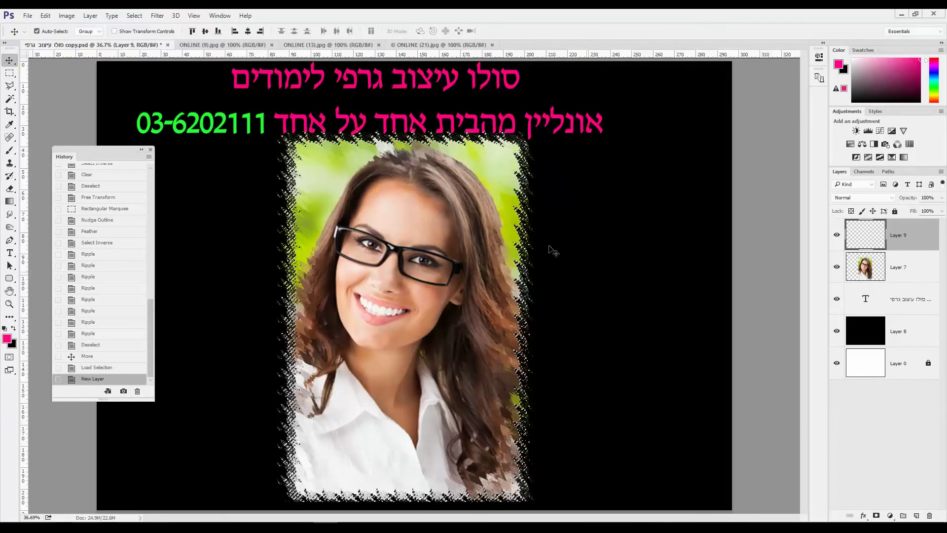
click(135, 16)
mouse_move(151, 143)
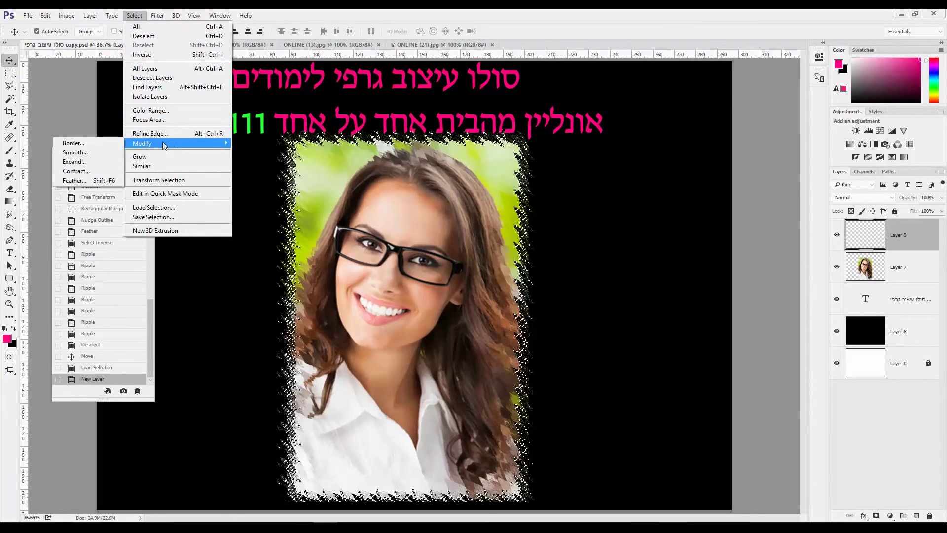
click(70, 181)
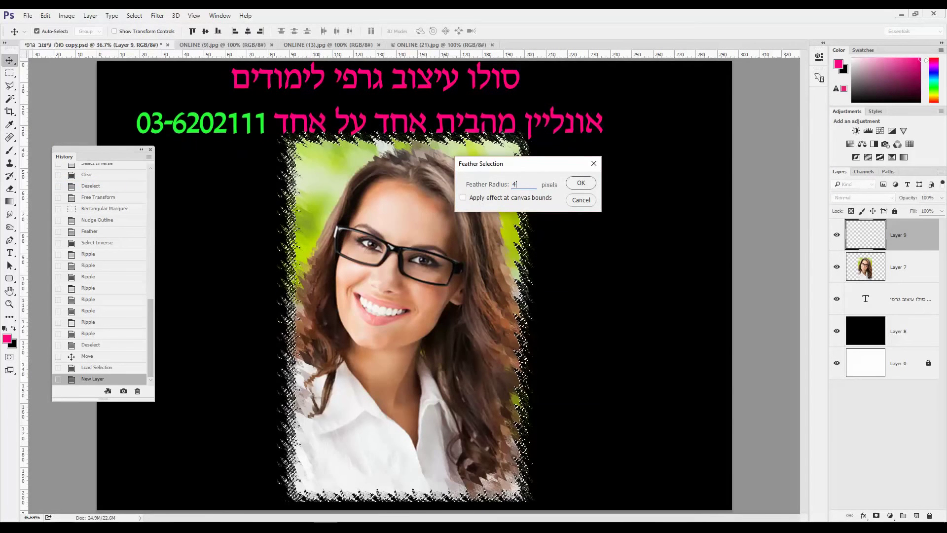
text(40)
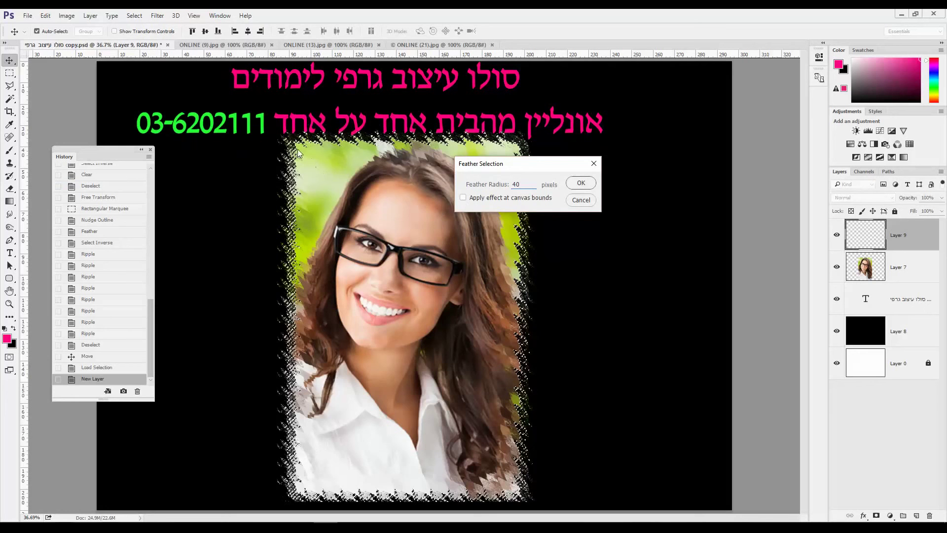
key(Return)
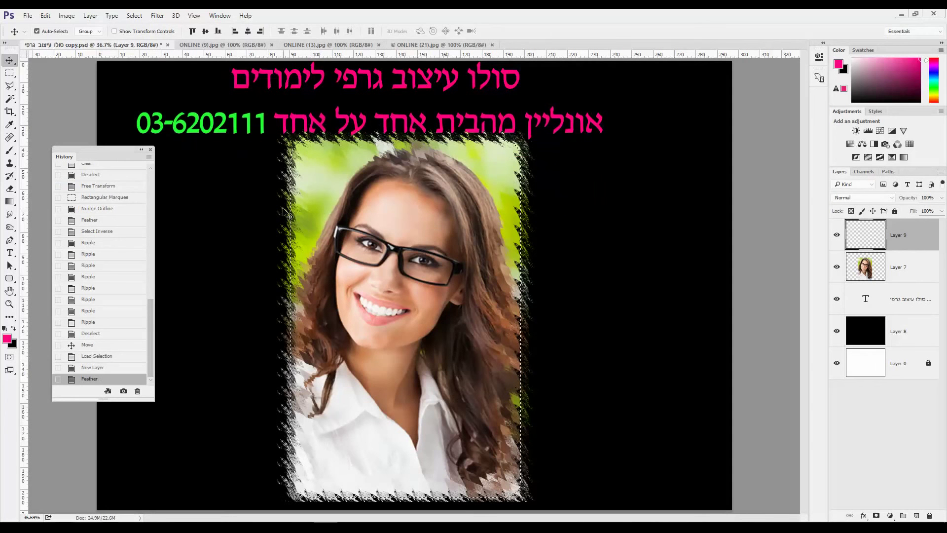
- Fill the feathered selection with white on the new layer, then deselect
click(53, 19)
click(74, 156)
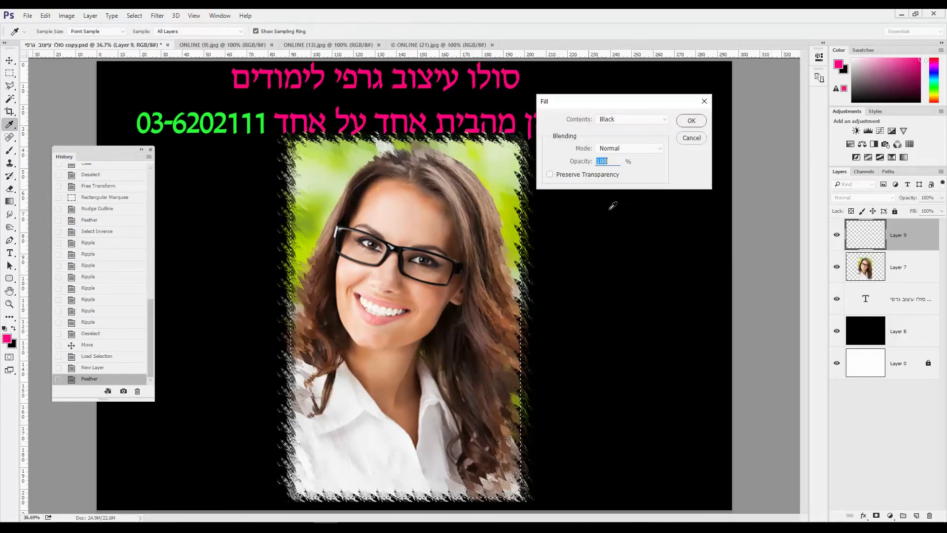
click(636, 121)
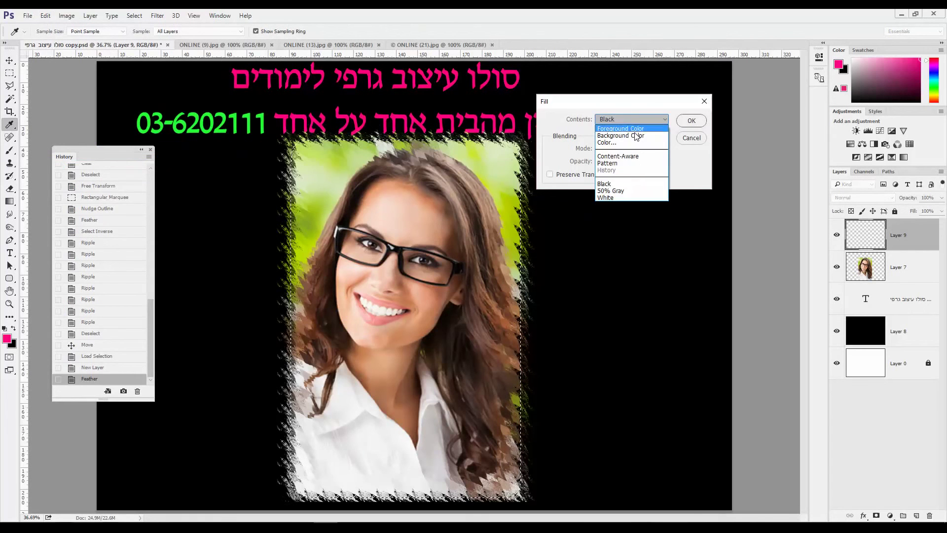
click(632, 198)
click(692, 121)
key(v)
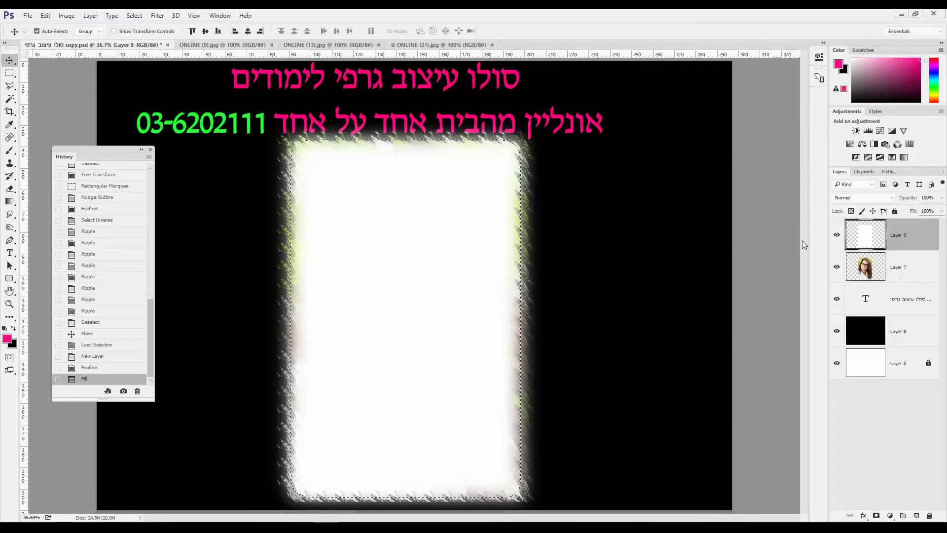
click(135, 16)
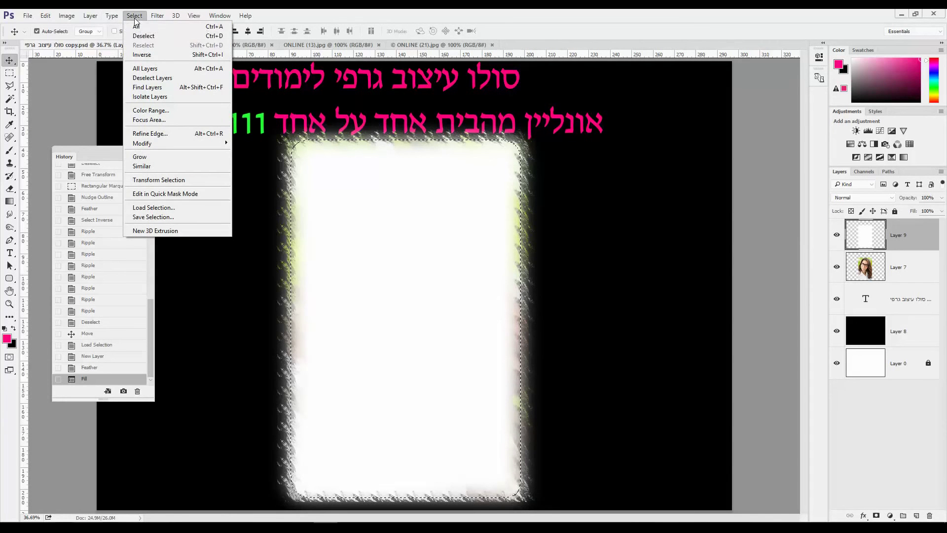
click(143, 36)
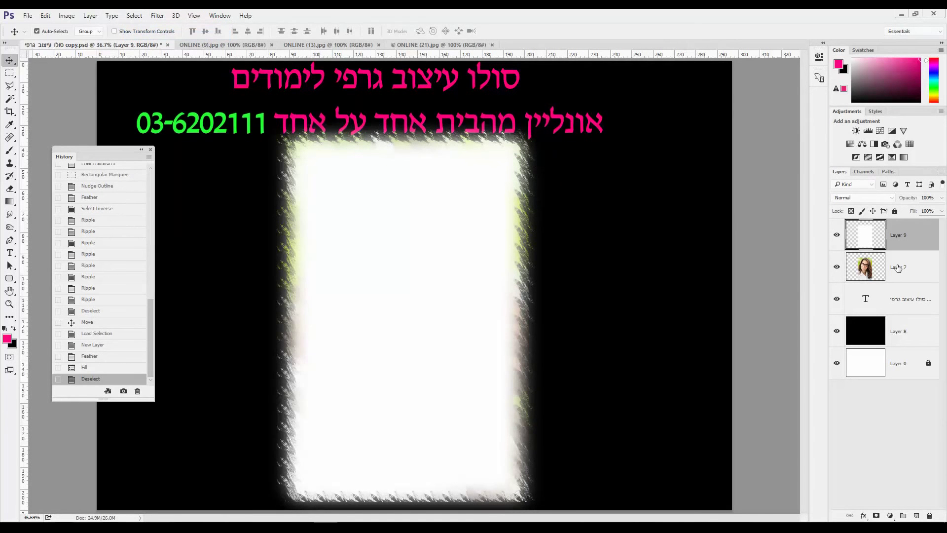
- Place the portrait layer above the white glow layer and duplicate the glow layer to strengthen it
drag(892, 278, 897, 228)
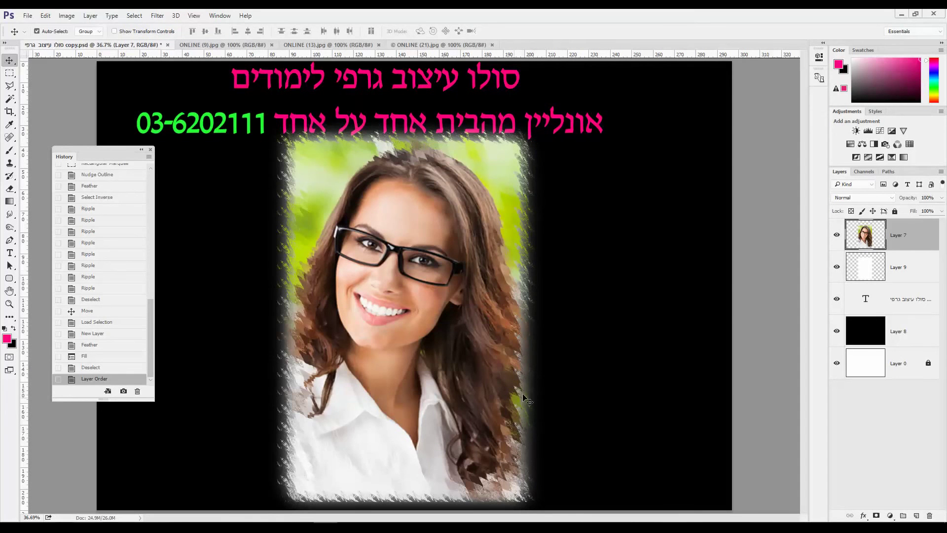
click(906, 266)
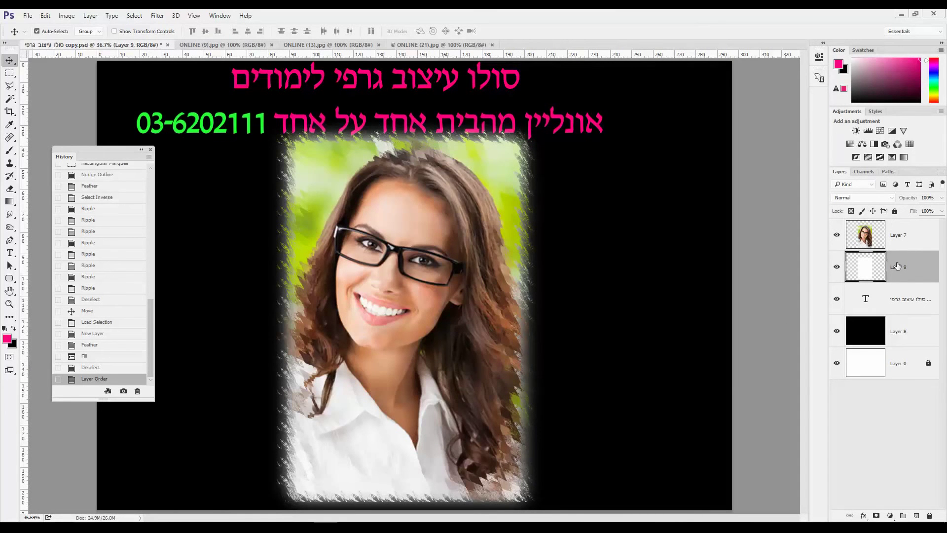
drag(890, 269, 917, 516)
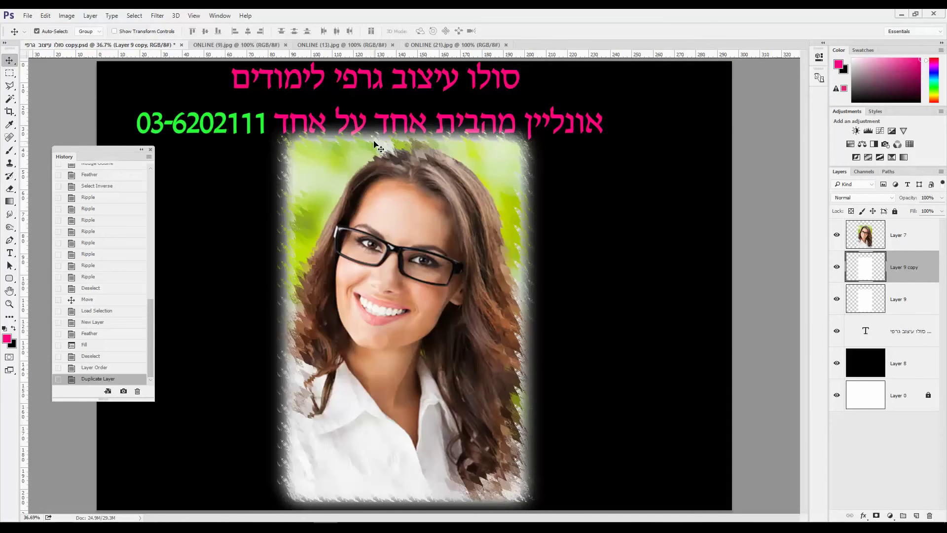
- Hide both white glow layers and make the portrait layer active
click(837, 267)
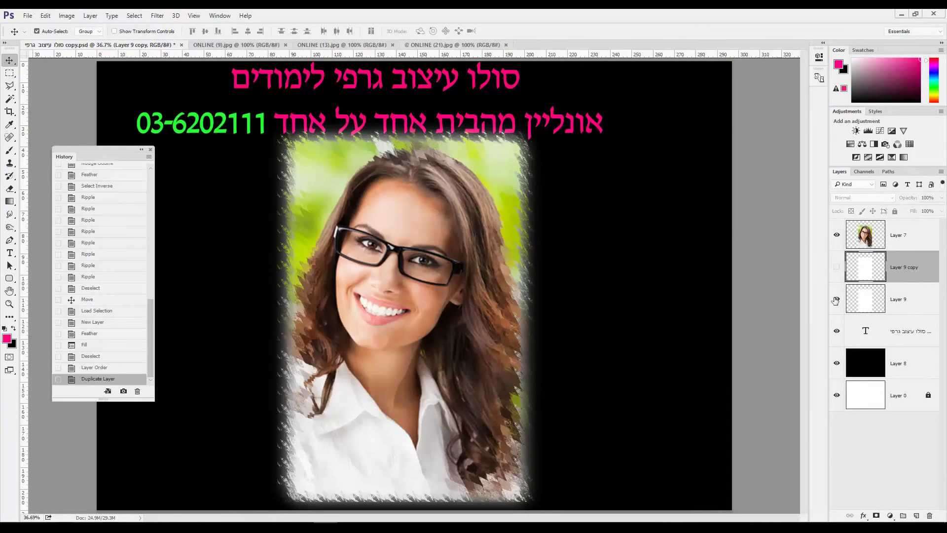
click(837, 301)
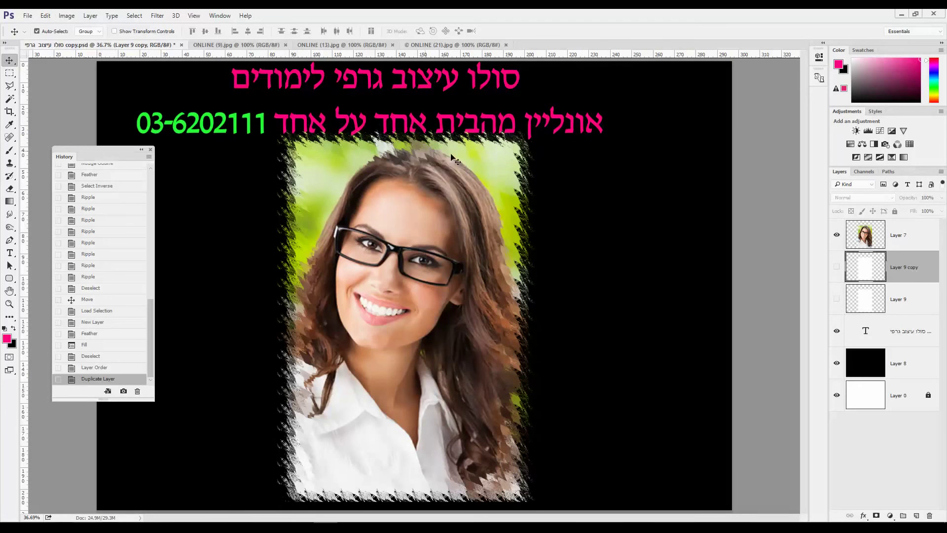
click(45, 16)
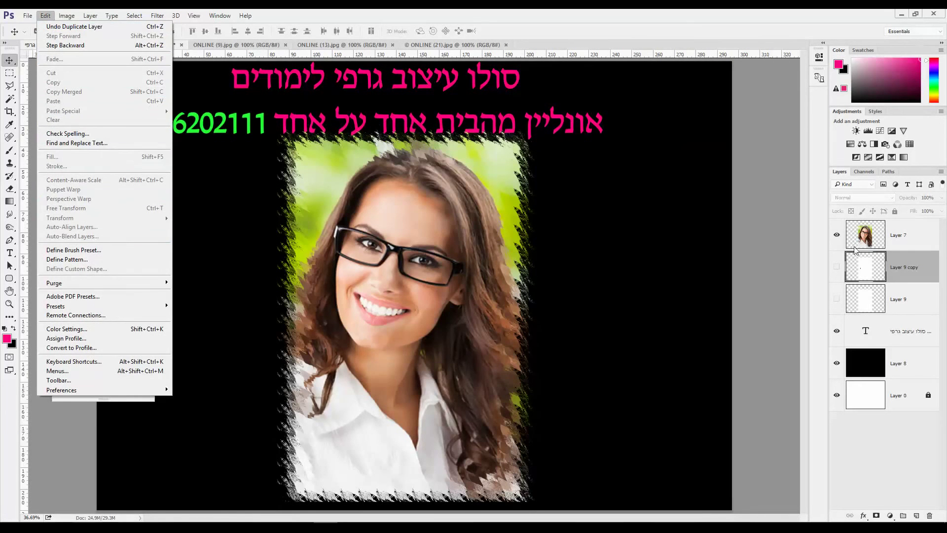
click(897, 236)
click(897, 236)
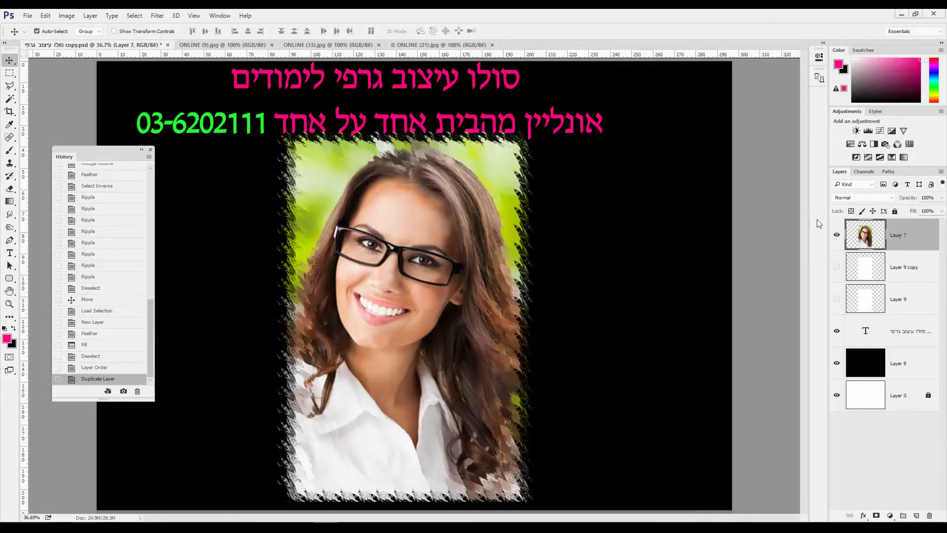
- Stroke the portrait layer's ragged outline with a 1 px centered line in golden yellow (#feb900) at 100% opacity
click(46, 15)
click(79, 176)
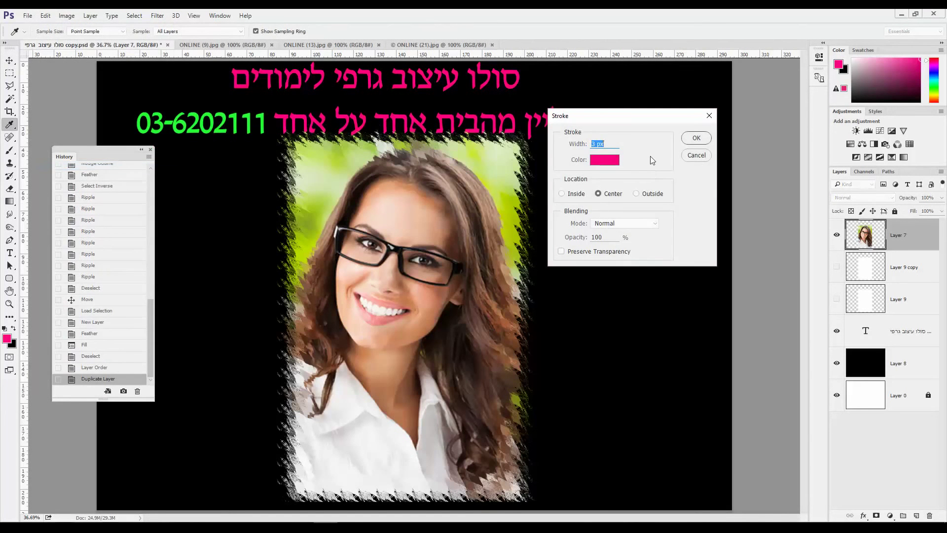
text(1)
click(603, 160)
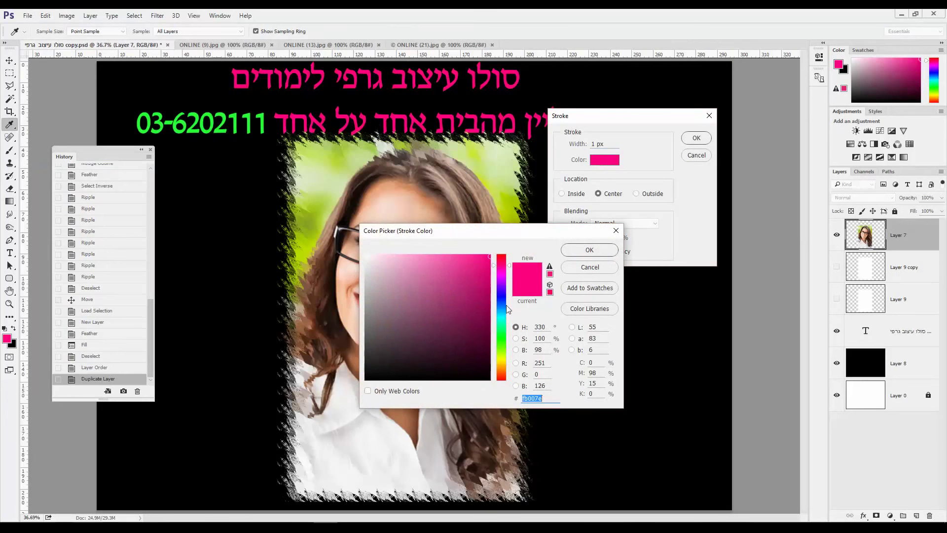
click(502, 365)
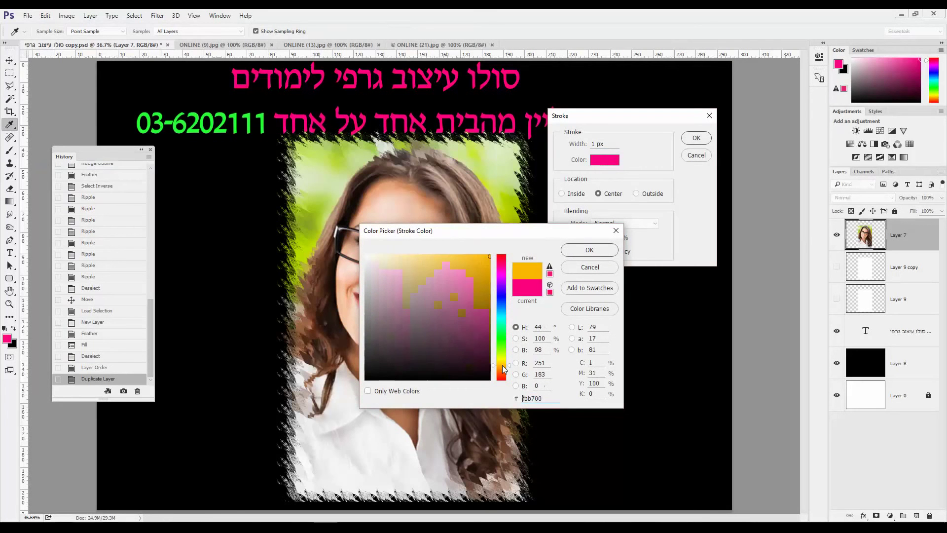
drag(466, 266, 503, 257)
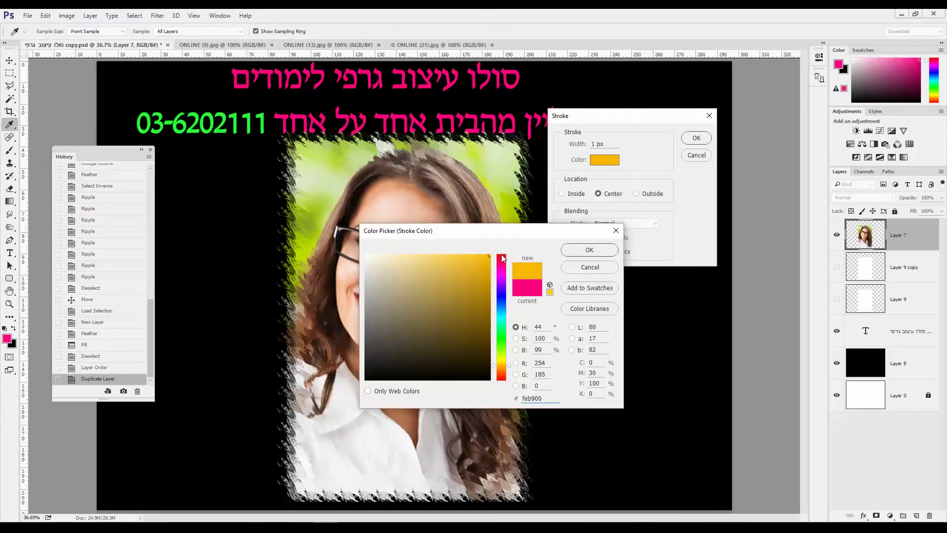
click(588, 251)
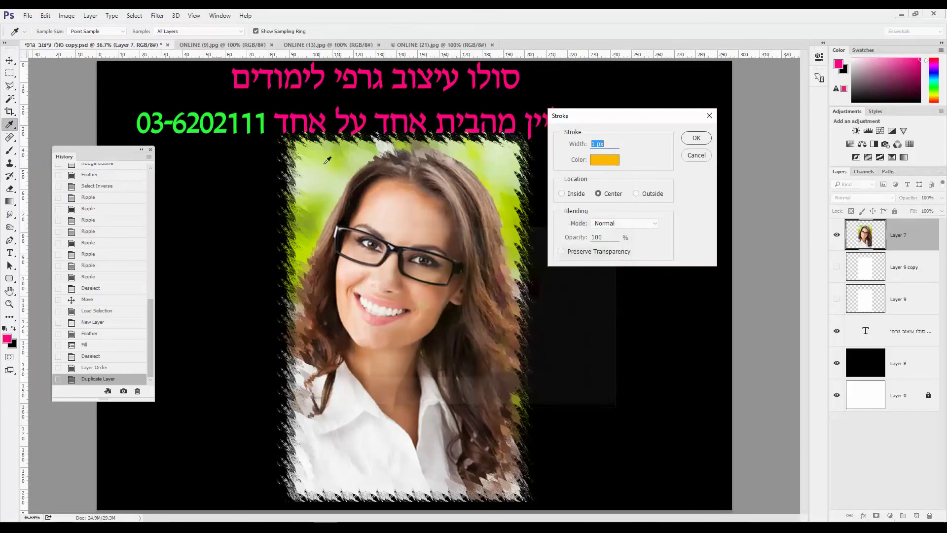
click(697, 139)
key(v)
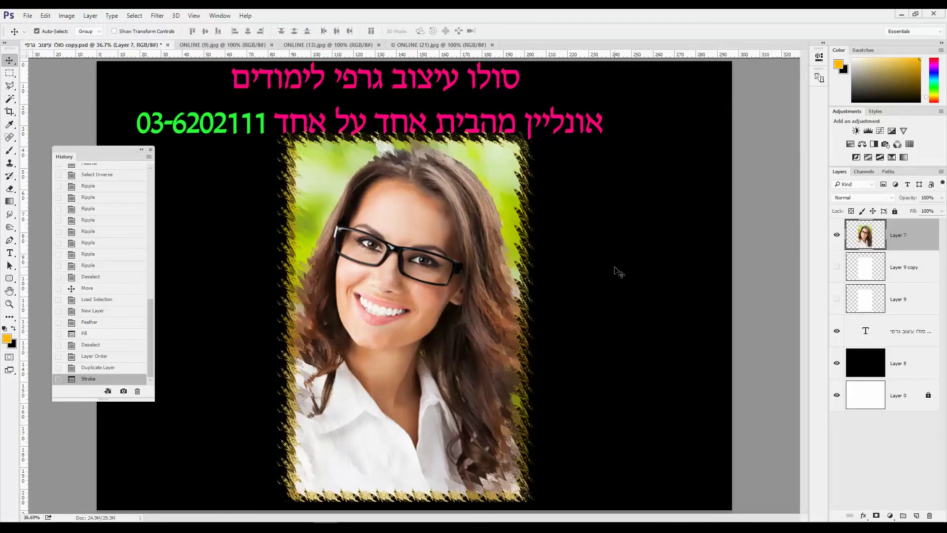